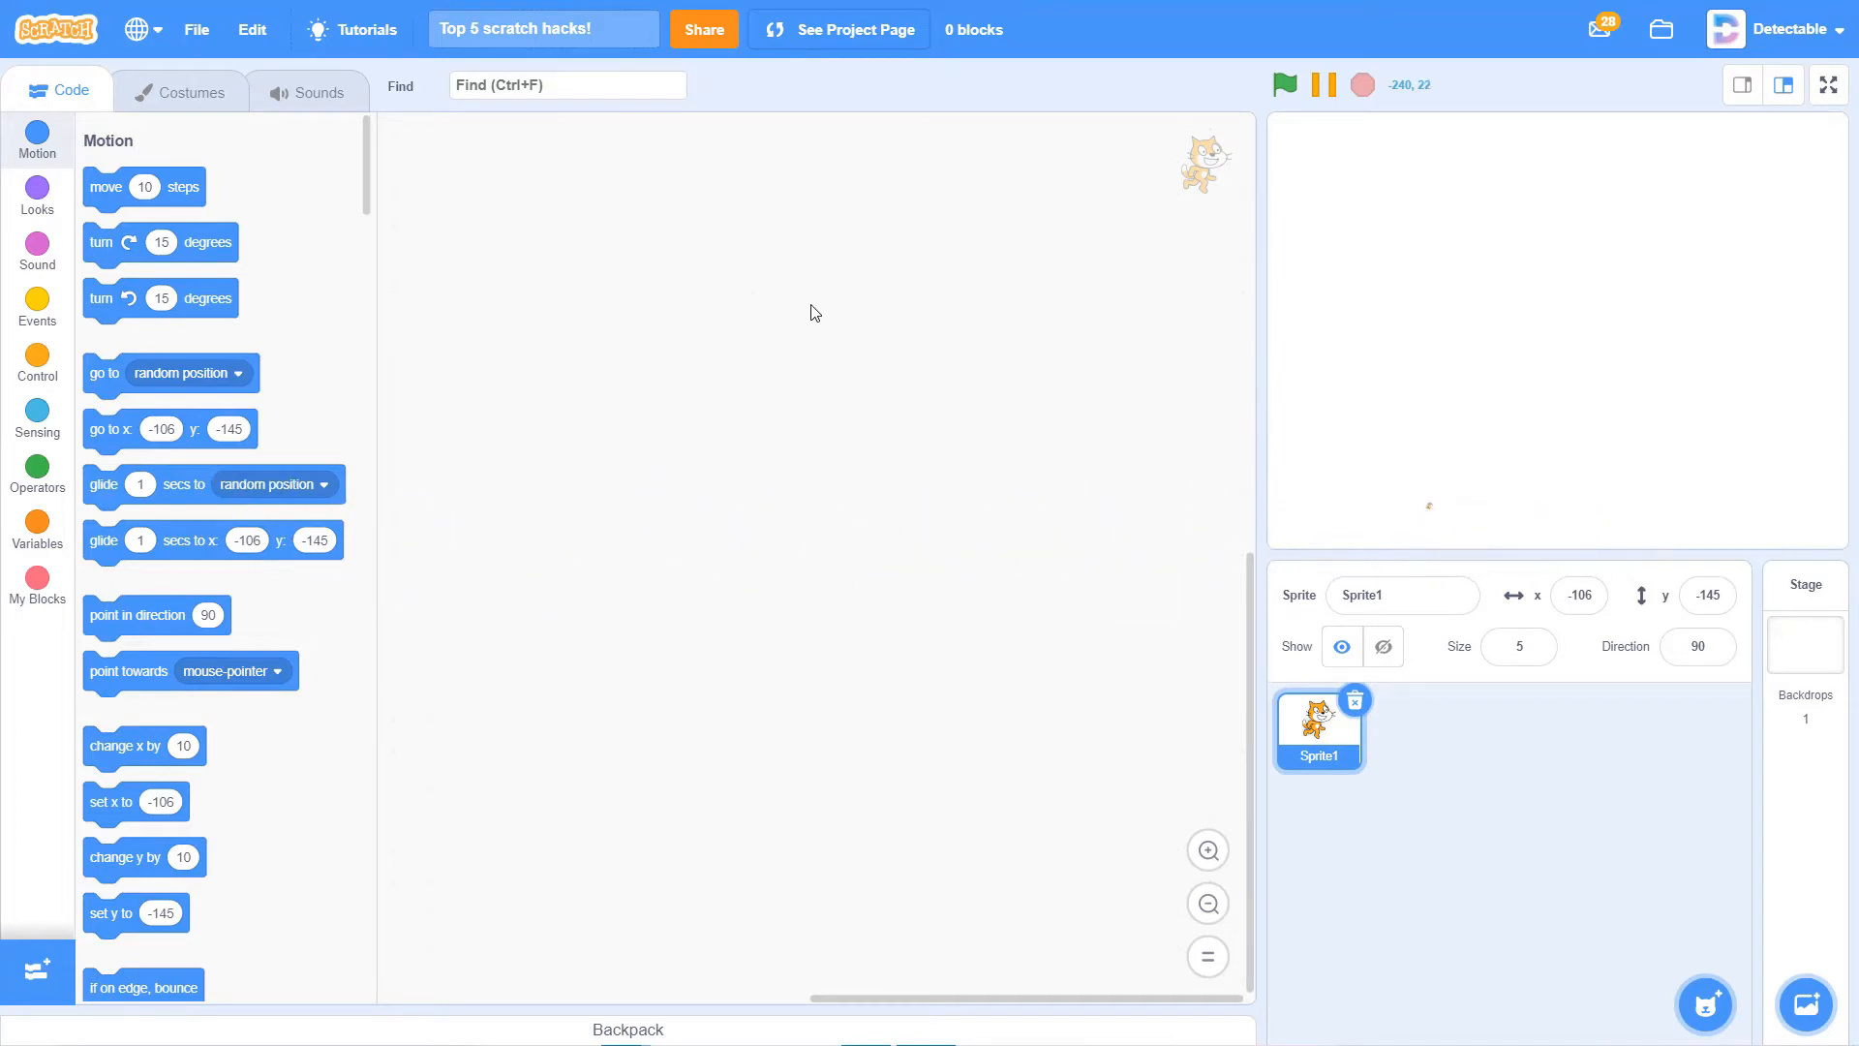
Place a go to x: -106 y: -145 block, attach a comment, and duplicate it up to four blocks
{"action": "left_click_drag", "start_coordinate": [110, 429], "coordinate": [587, 469]}
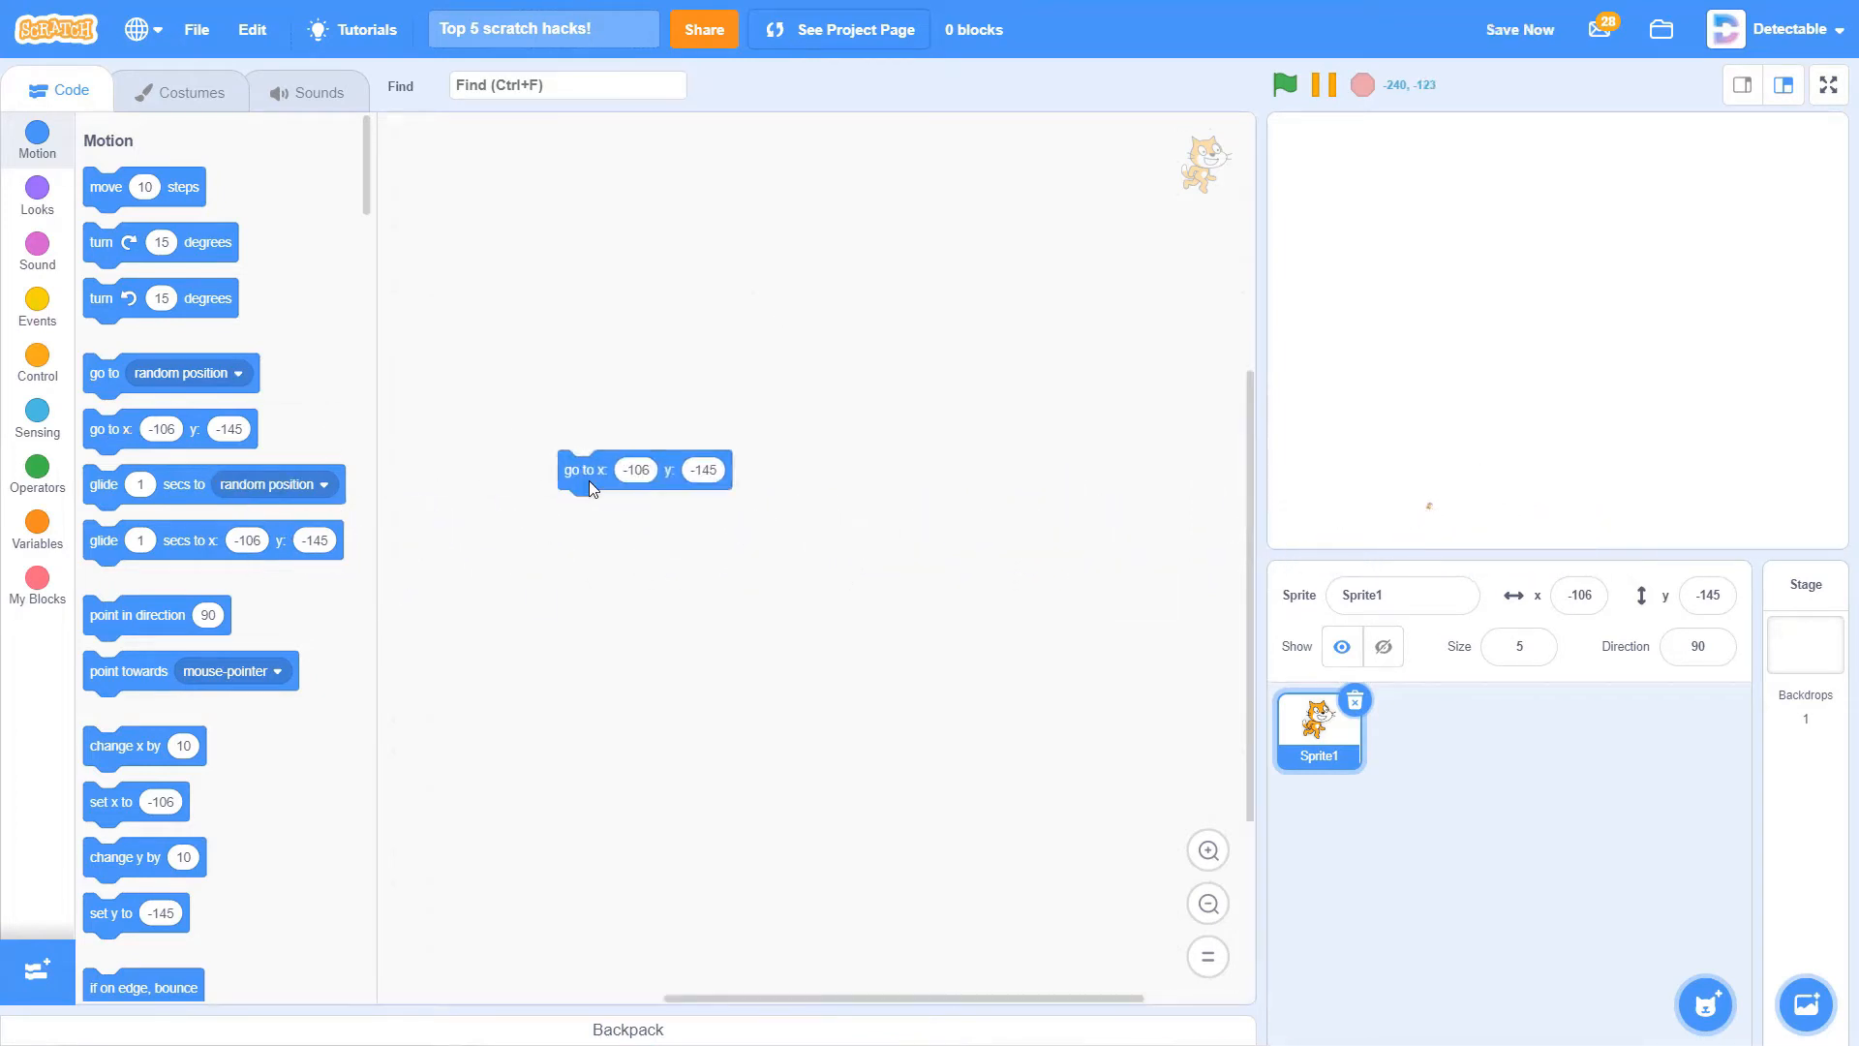
{"action": "right_click", "coordinate": [588, 473]}
{"action": "left_click", "coordinate": [627, 523]}
{"action": "right_click", "coordinate": [588, 473]}
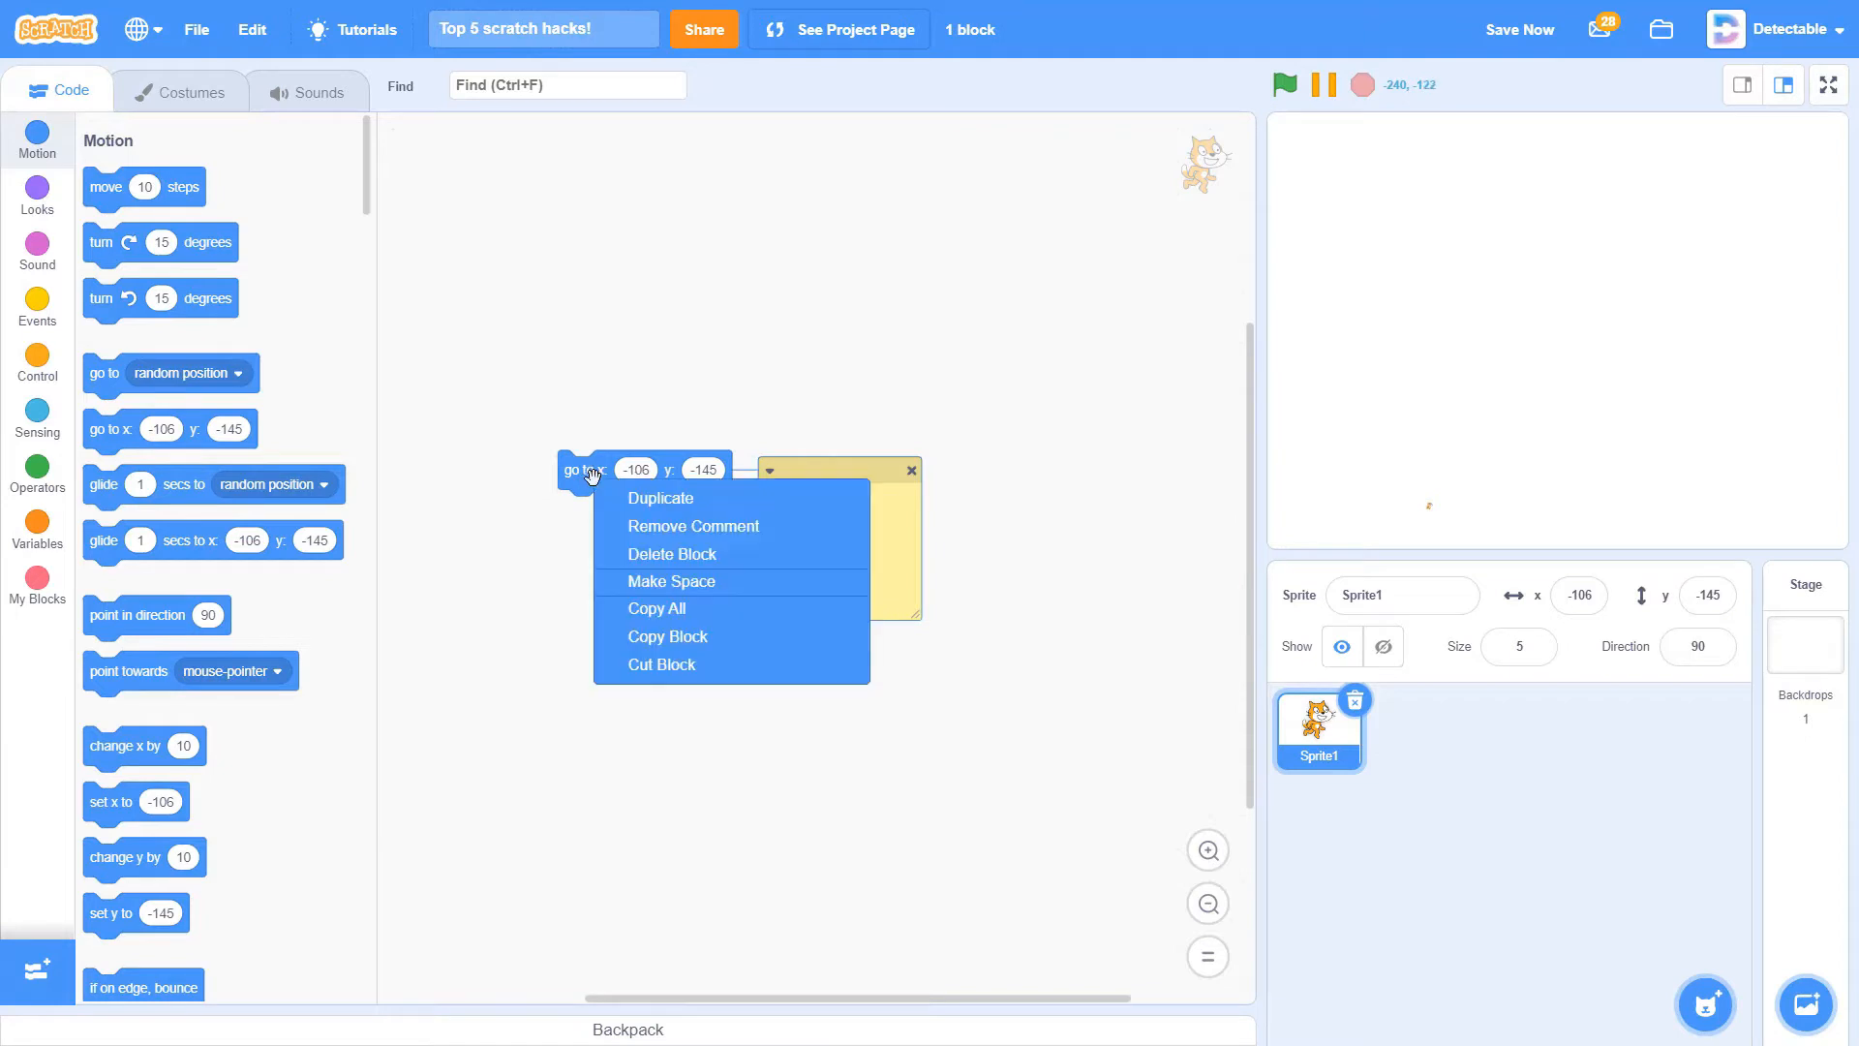
{"action": "left_click", "coordinate": [627, 497]}
{"action": "left_click", "coordinate": [585, 462]}
{"action": "right_click", "coordinate": [584, 465]}
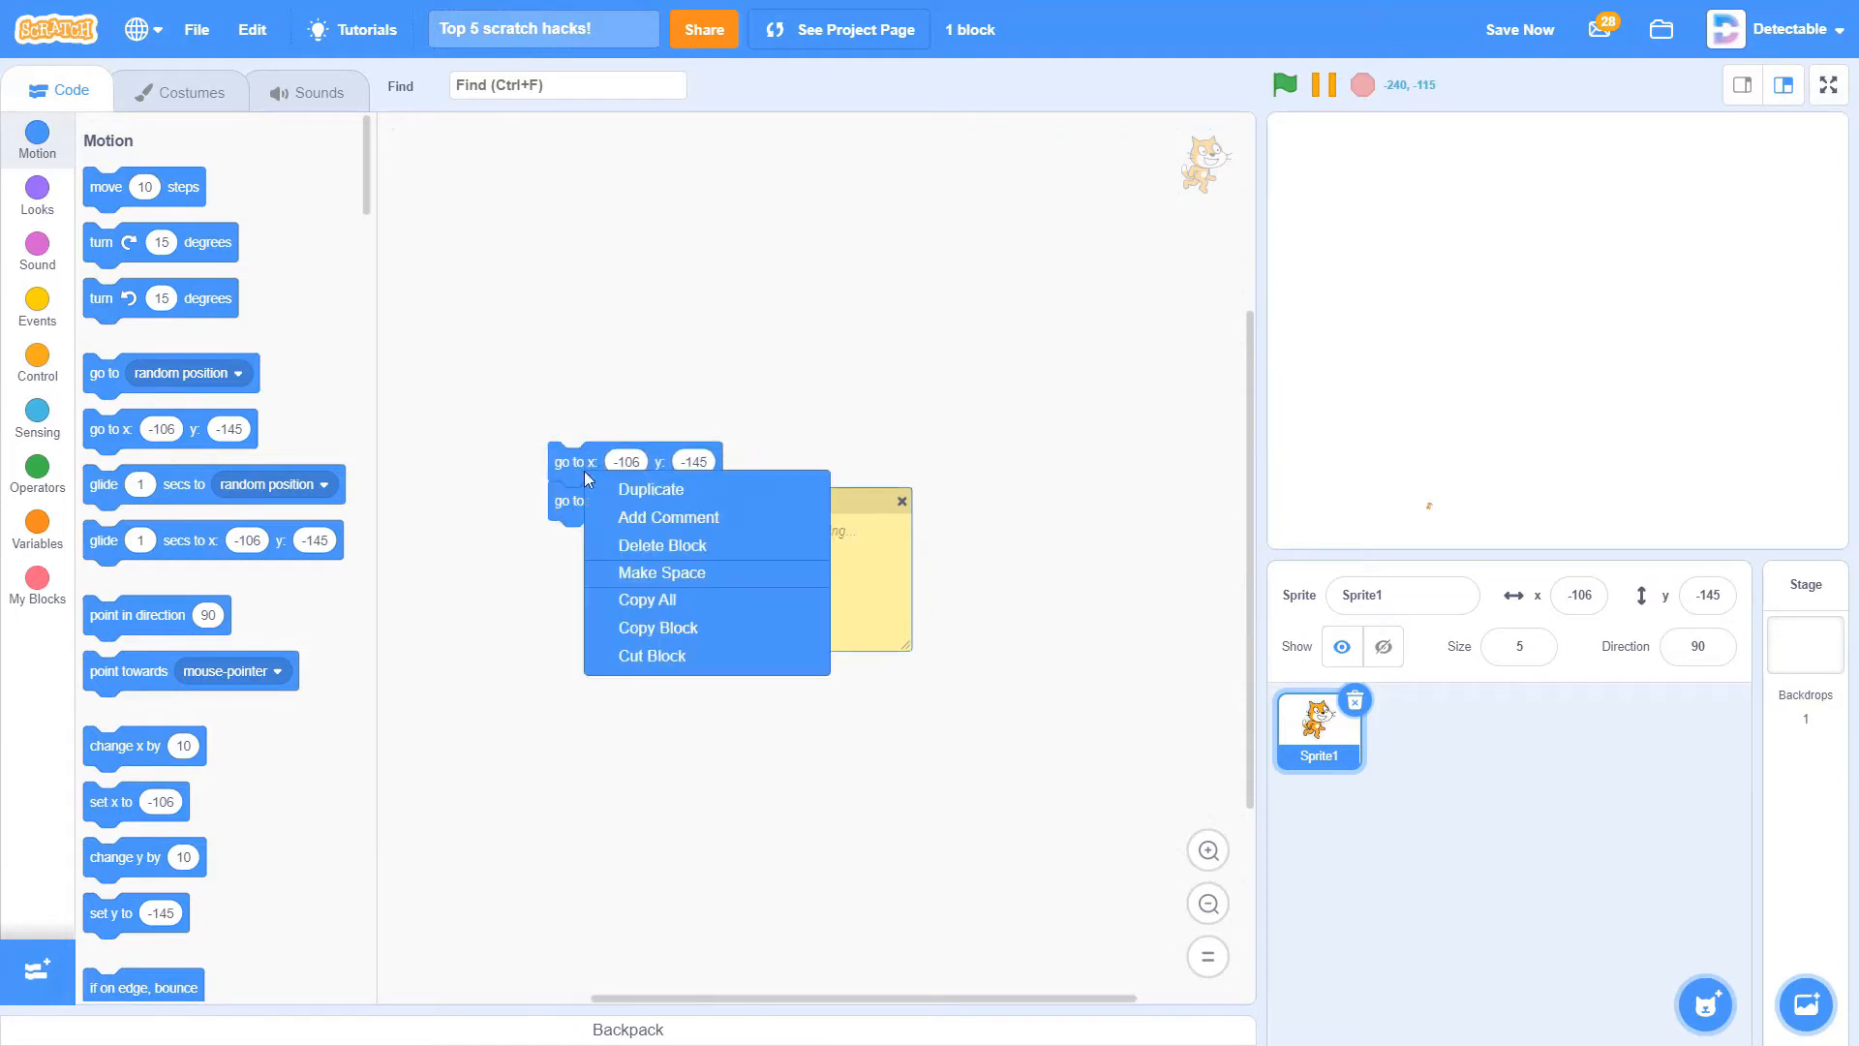
{"action": "left_click", "coordinate": [640, 491]}
{"action": "left_click", "coordinate": [584, 465]}
Duplicate the stack twice more to reach sixteen go-to blocks and remove the empty comment
{"action": "right_click", "coordinate": [583, 465]}
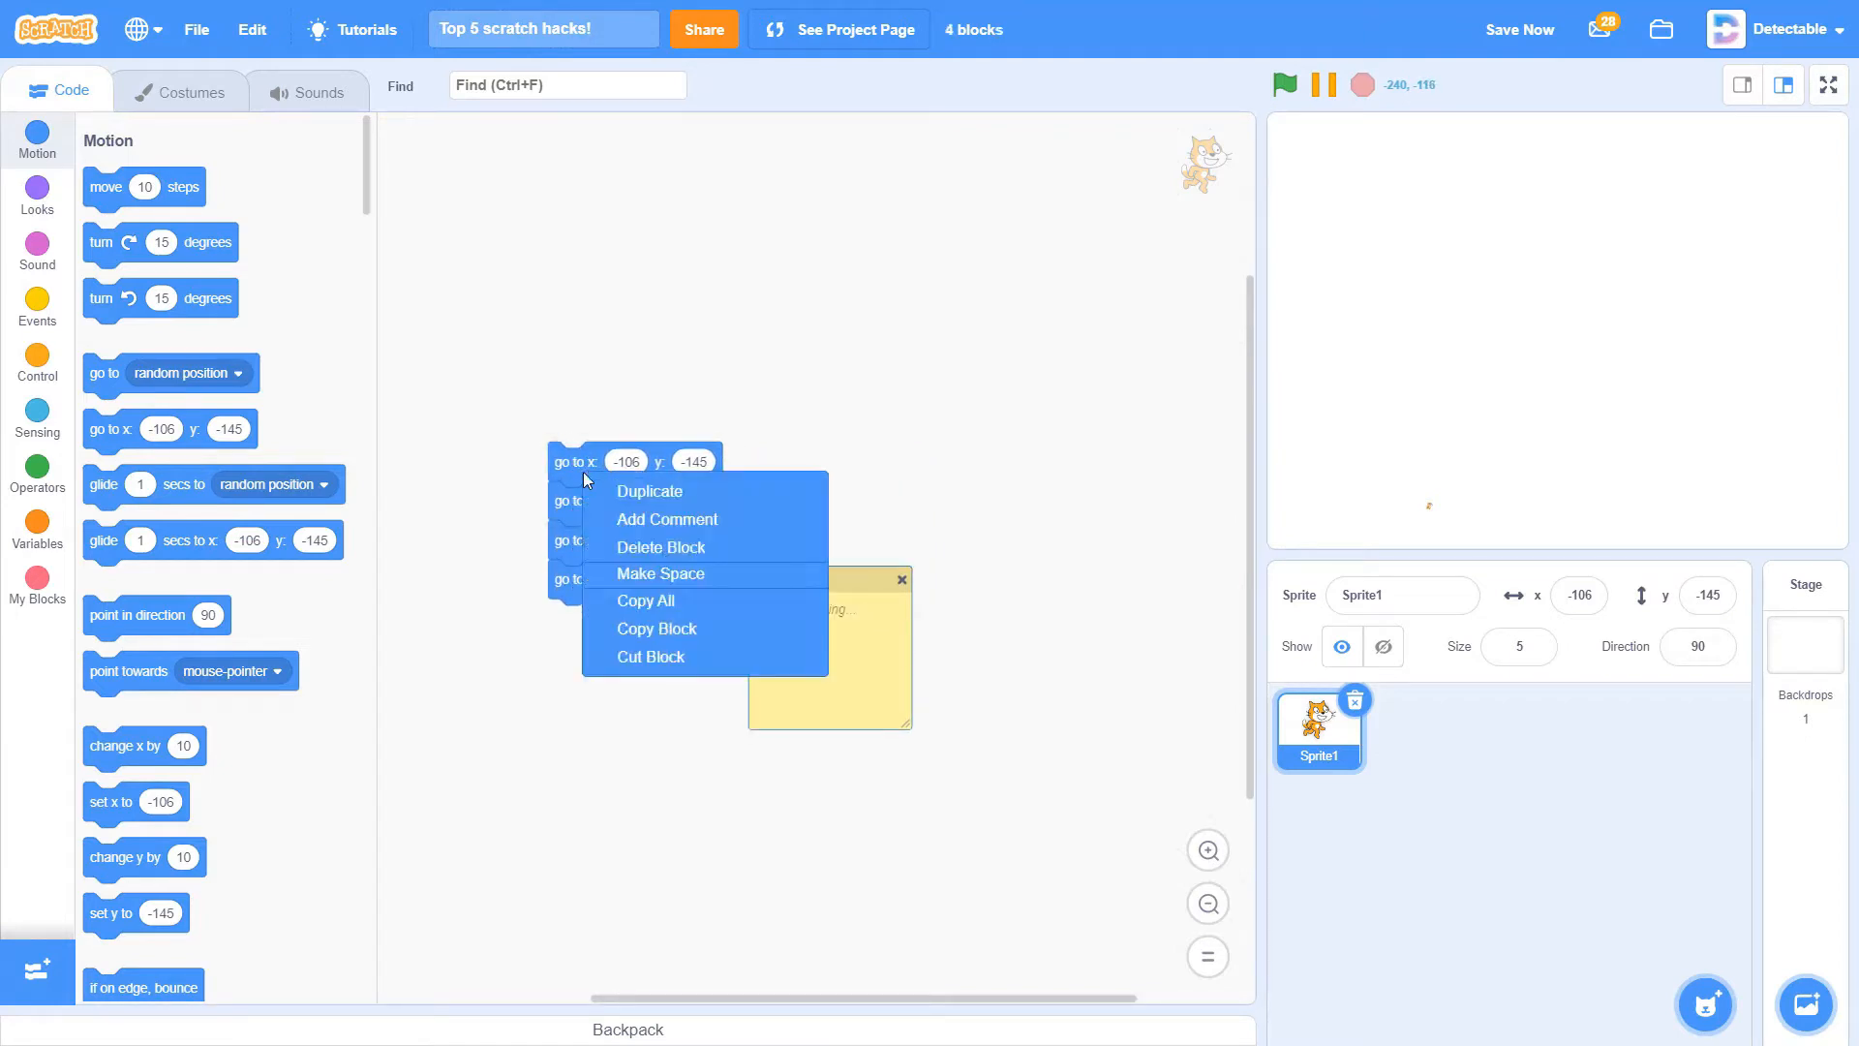
{"action": "left_click", "coordinate": [639, 491]}
{"action": "left_click", "coordinate": [586, 473]}
{"action": "right_click", "coordinate": [585, 473]}
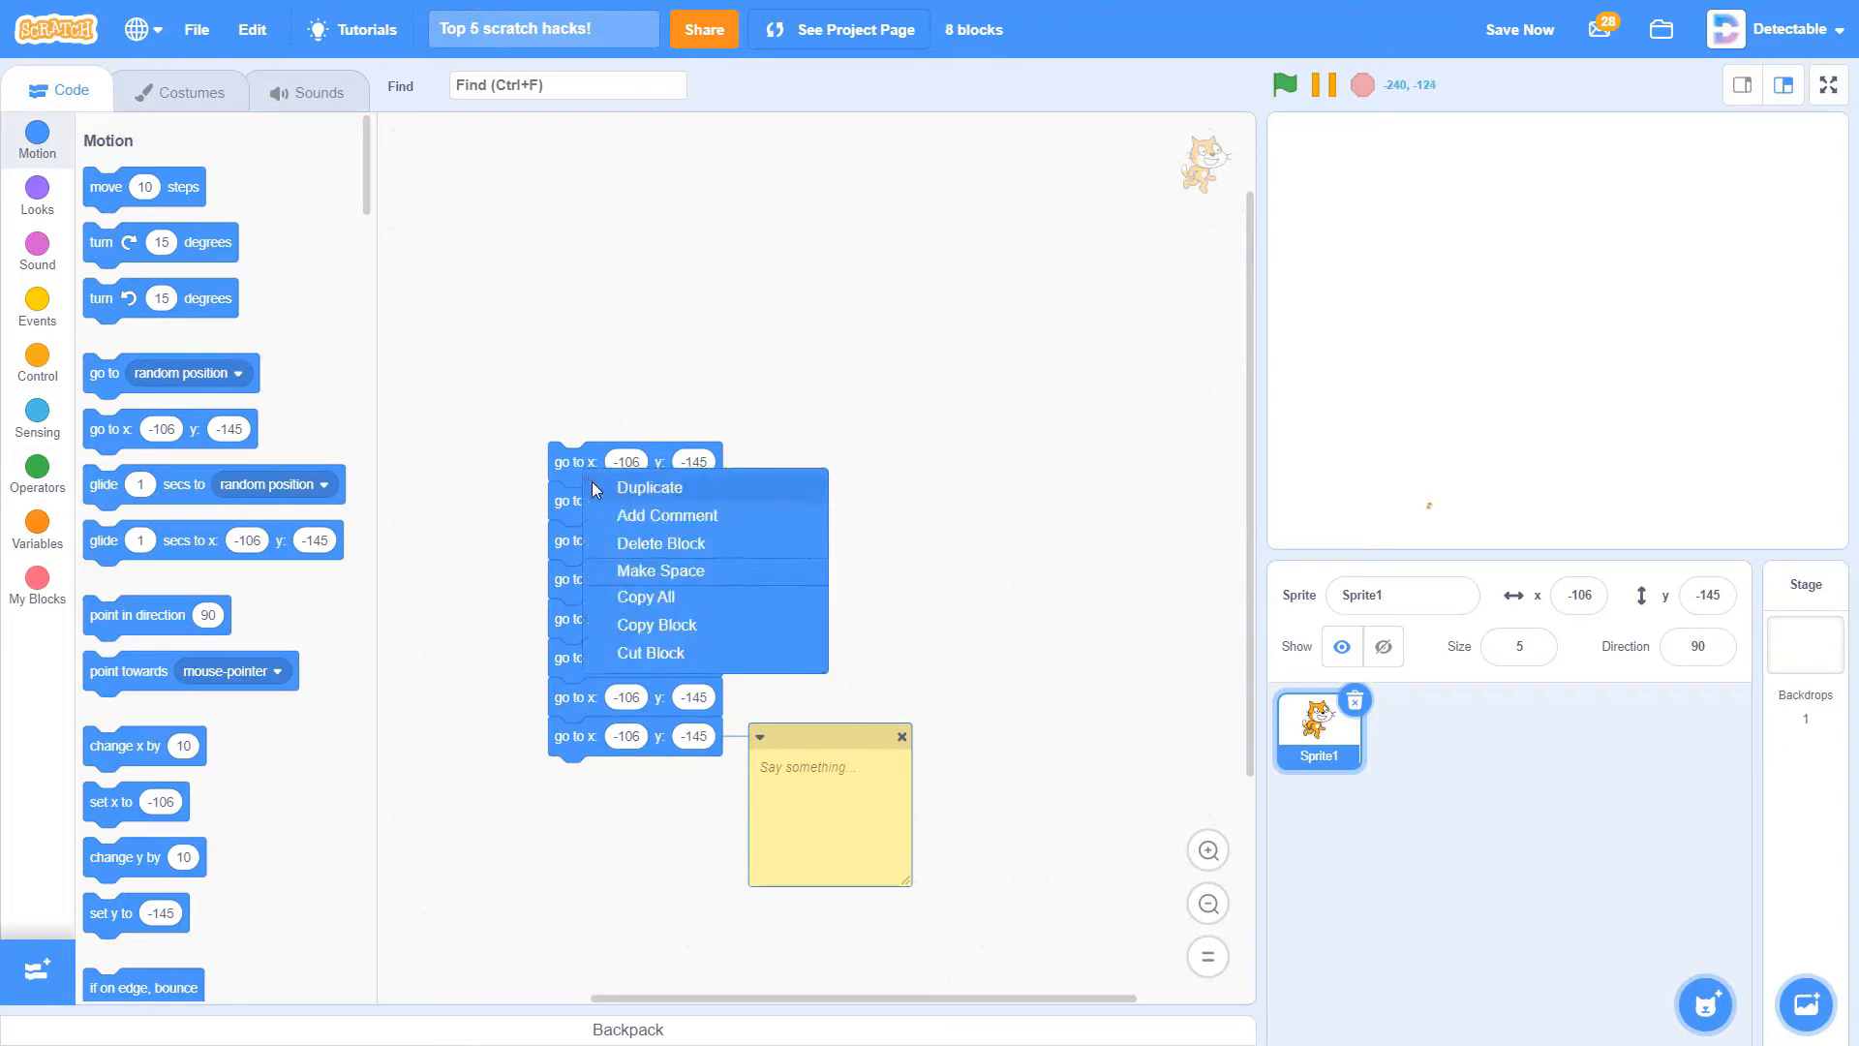
{"action": "left_click", "coordinate": [593, 486]}
{"action": "left_click", "coordinate": [588, 480]}
{"action": "right_click", "coordinate": [585, 472]}
{"action": "left_click", "coordinate": [646, 523]}
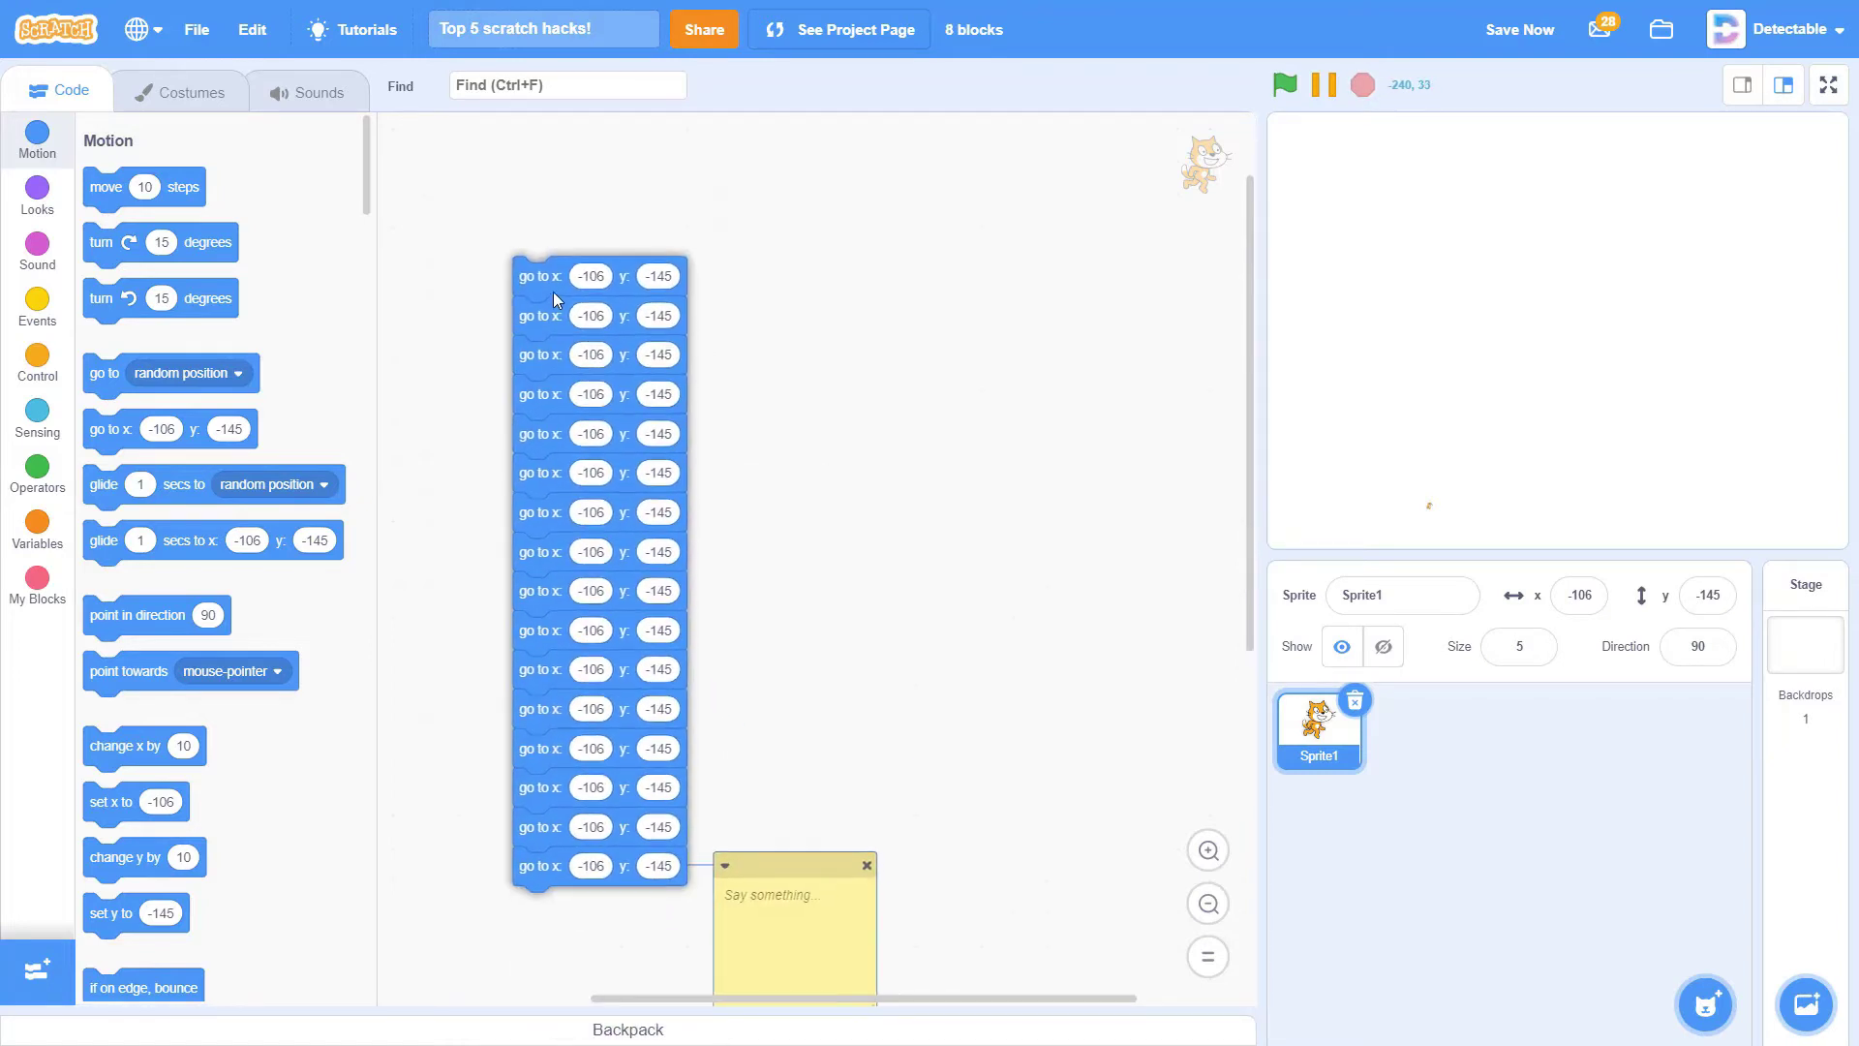
{"action": "left_click", "coordinate": [868, 867]}
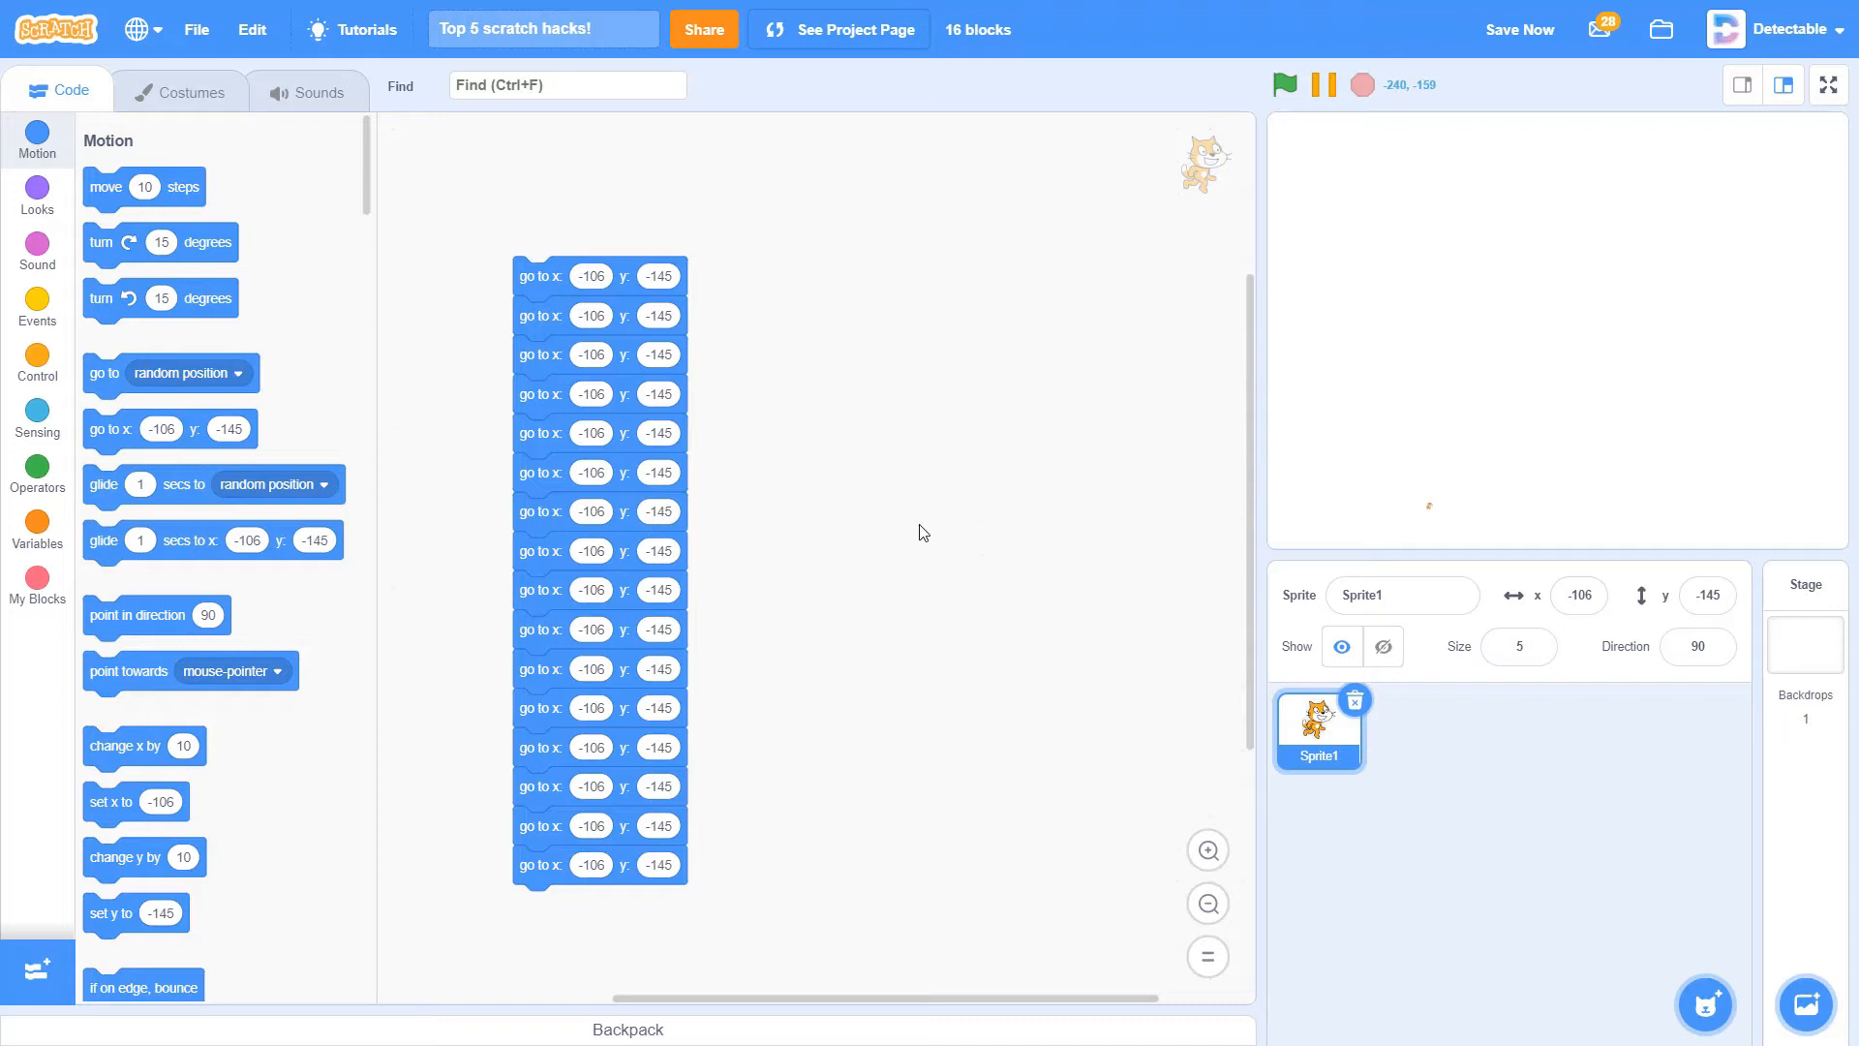
Delete Sprite1, then restore it with its blocks via Edit > Restore Sprite
{"action": "left_click", "coordinate": [1359, 705]}
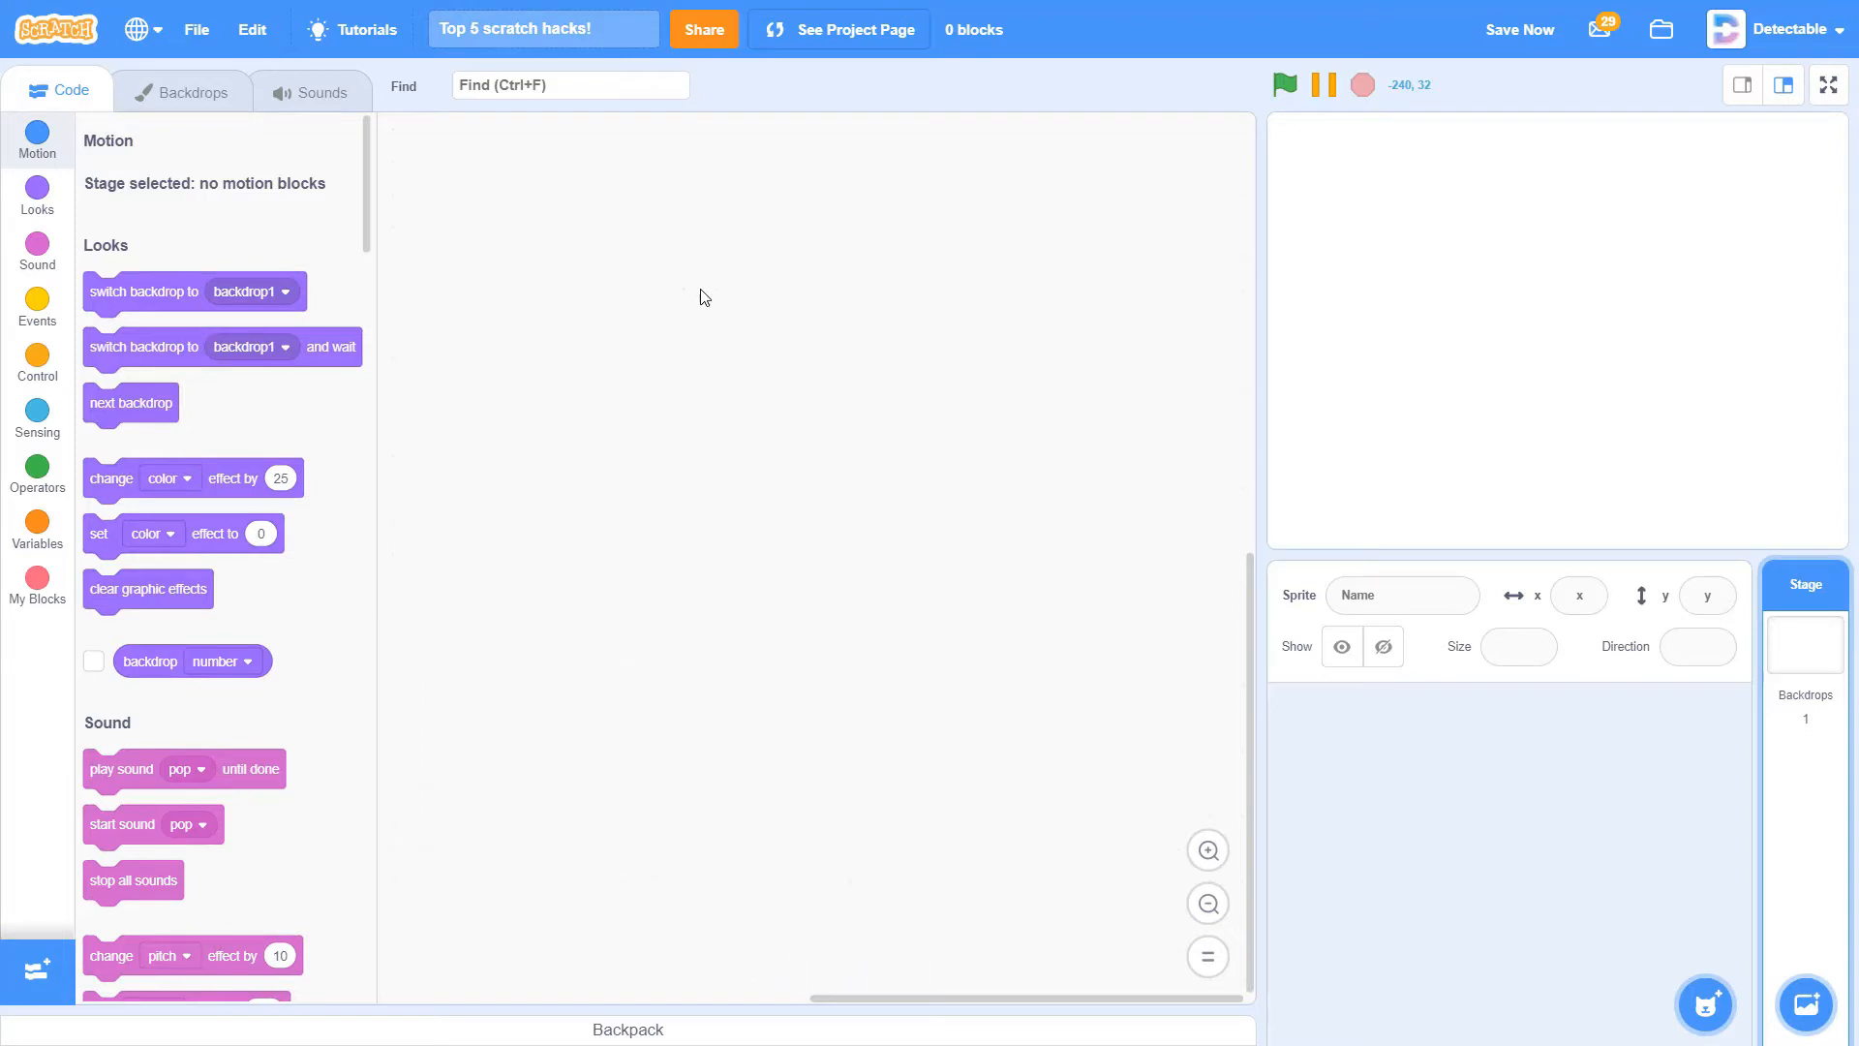
{"action": "left_click", "coordinate": [252, 29]}
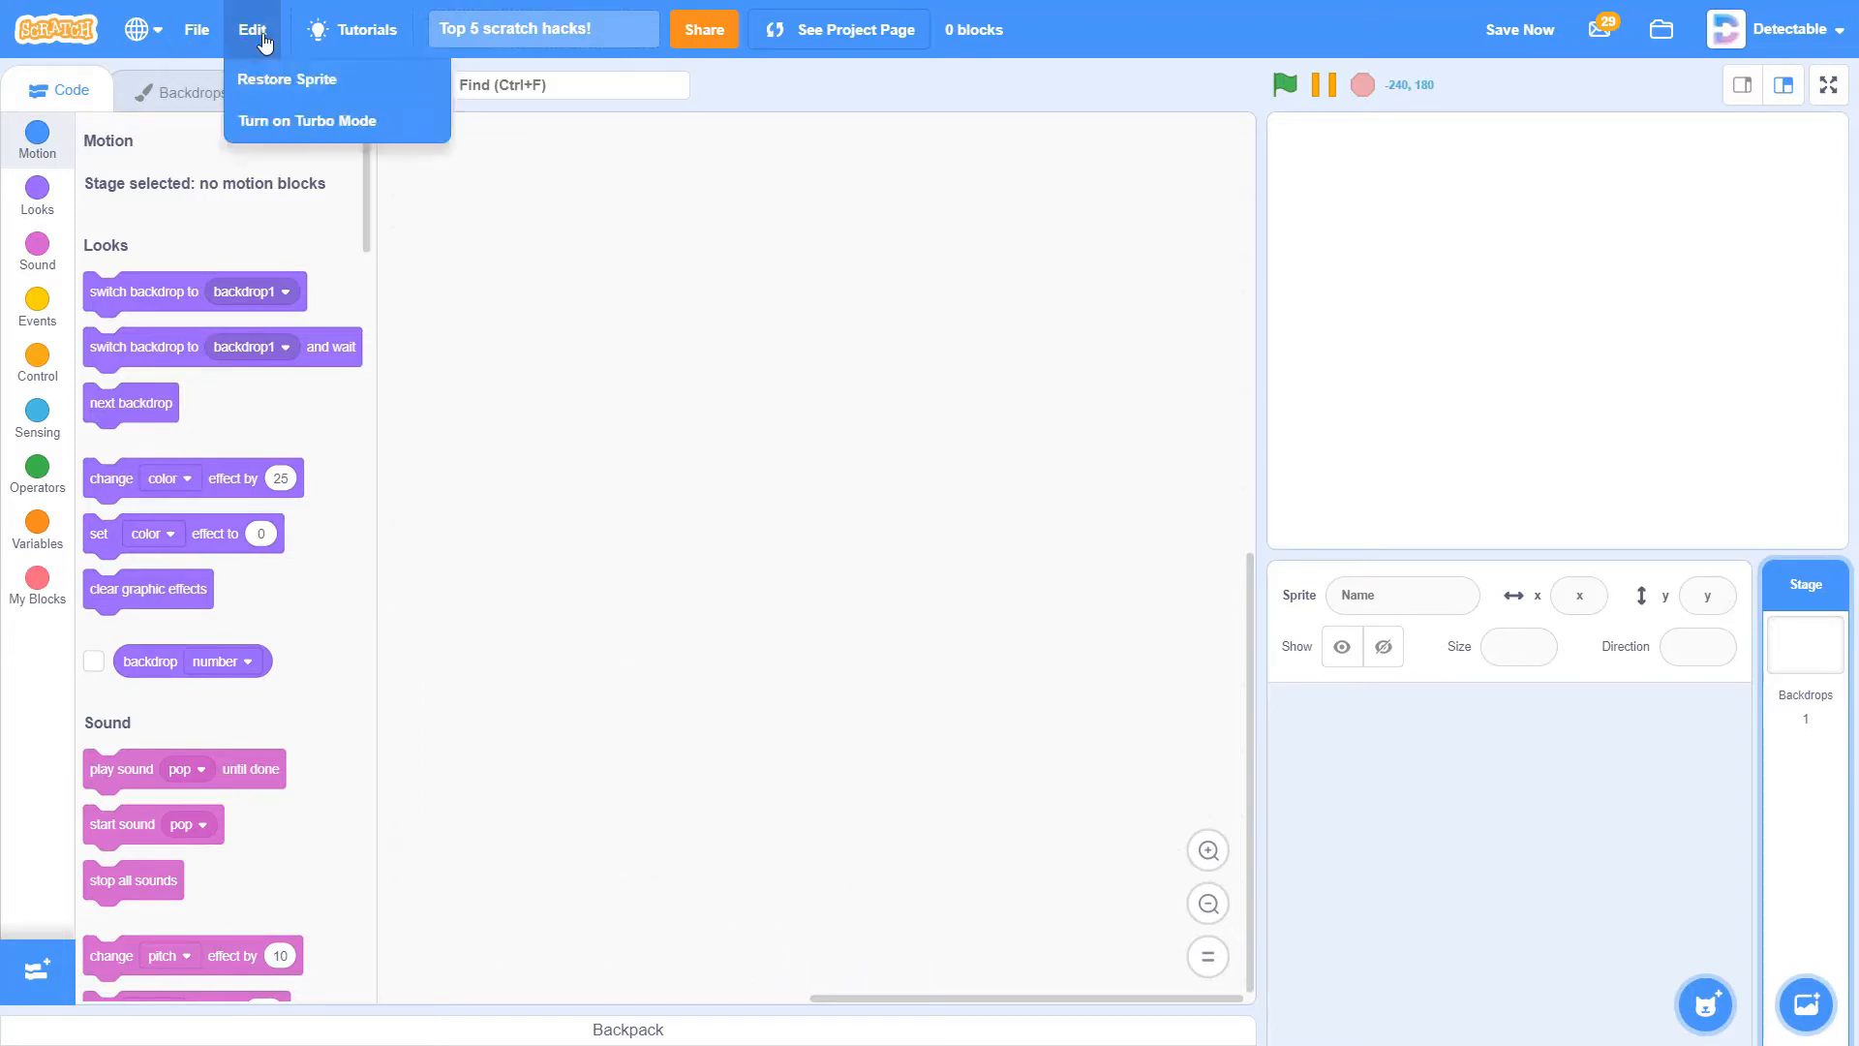
{"action": "left_click", "coordinate": [259, 87]}
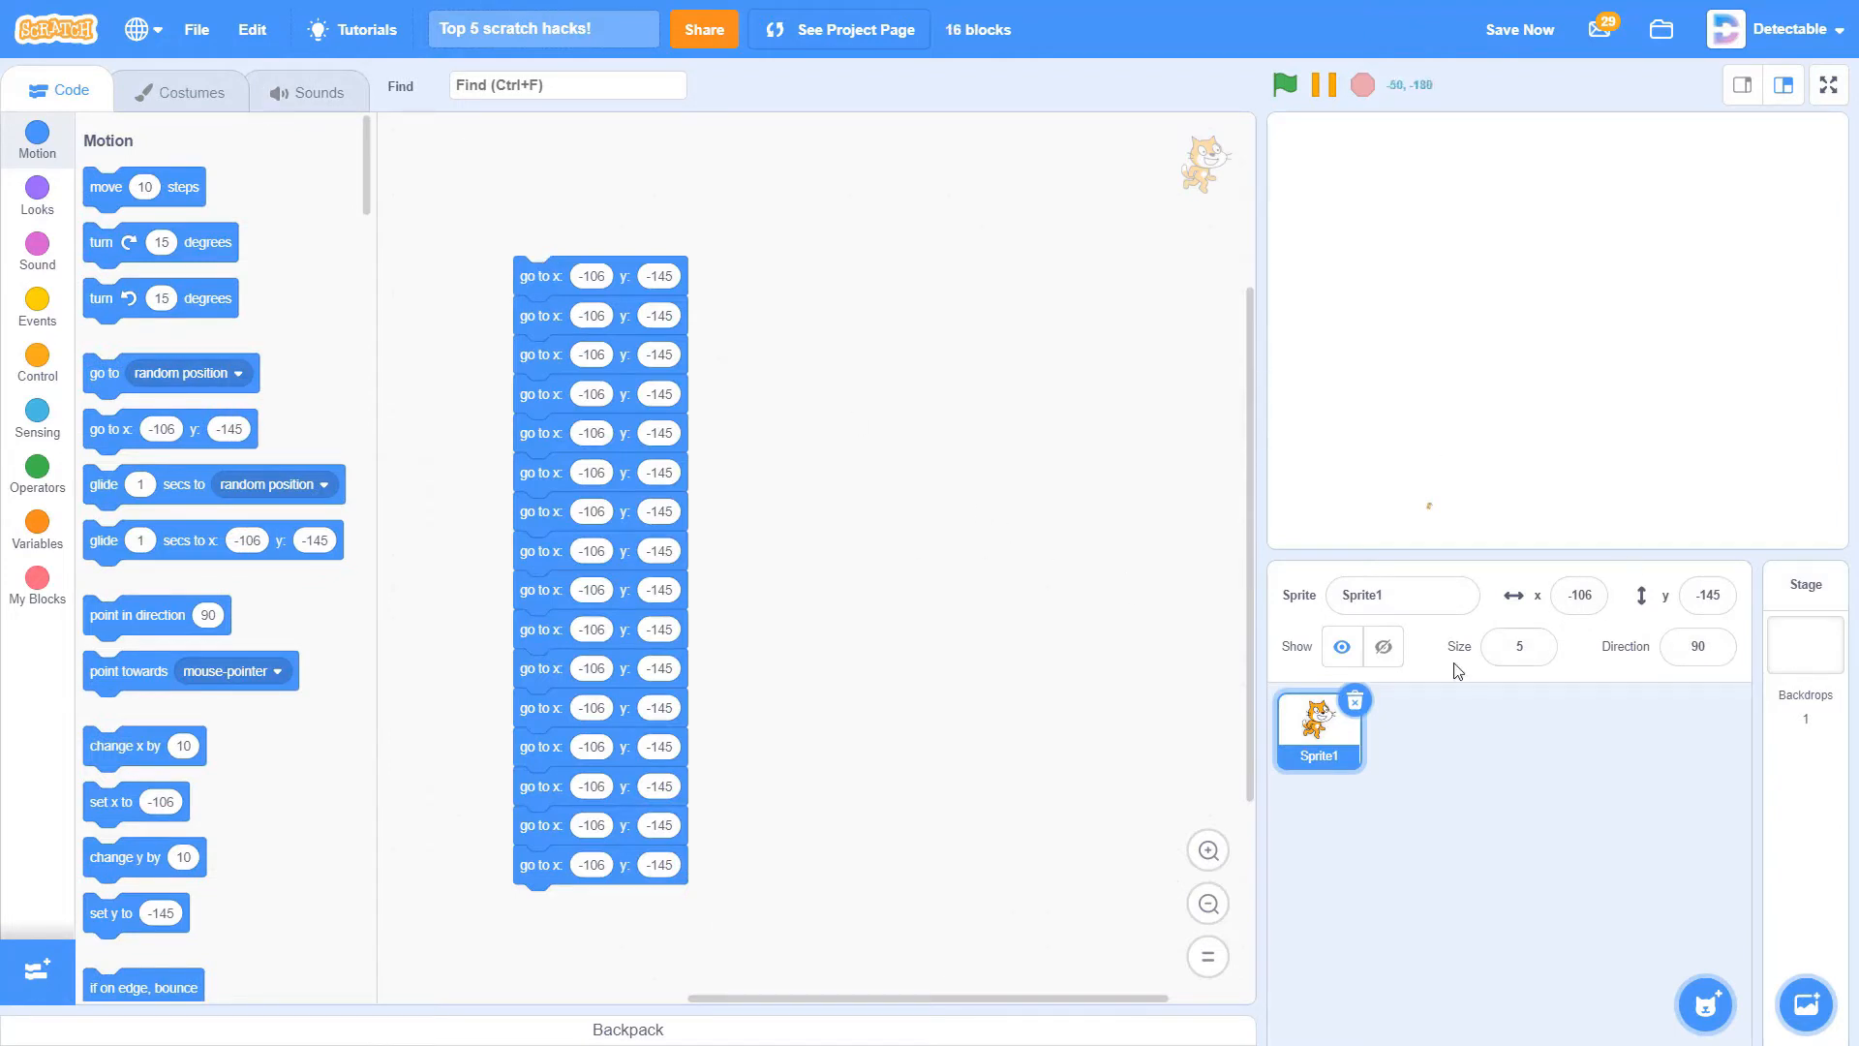
Discard the go-to stack, set Sprite1's size to 1000 (clamped to 513) and move the giant cat
{"action": "left_click_drag", "start_coordinate": [548, 273], "coordinate": [272, 242]}
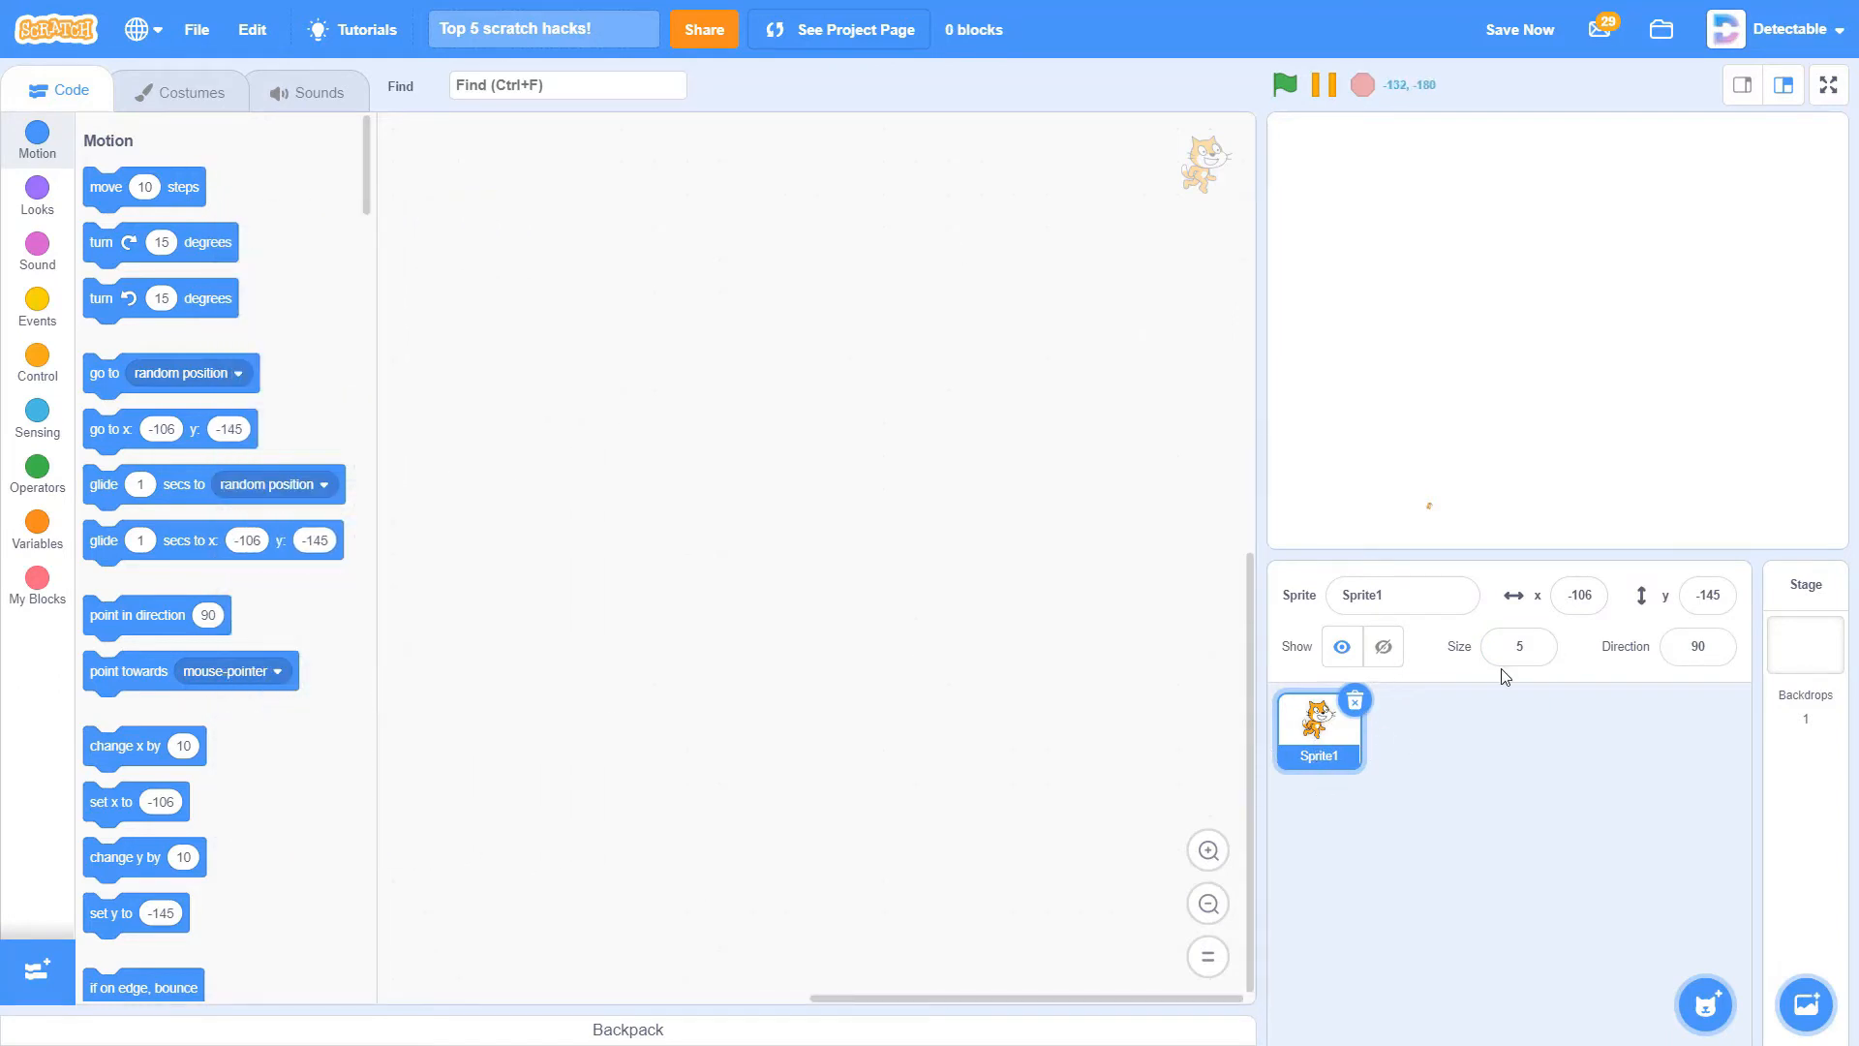
{"action": "left_click", "coordinate": [1529, 646]}
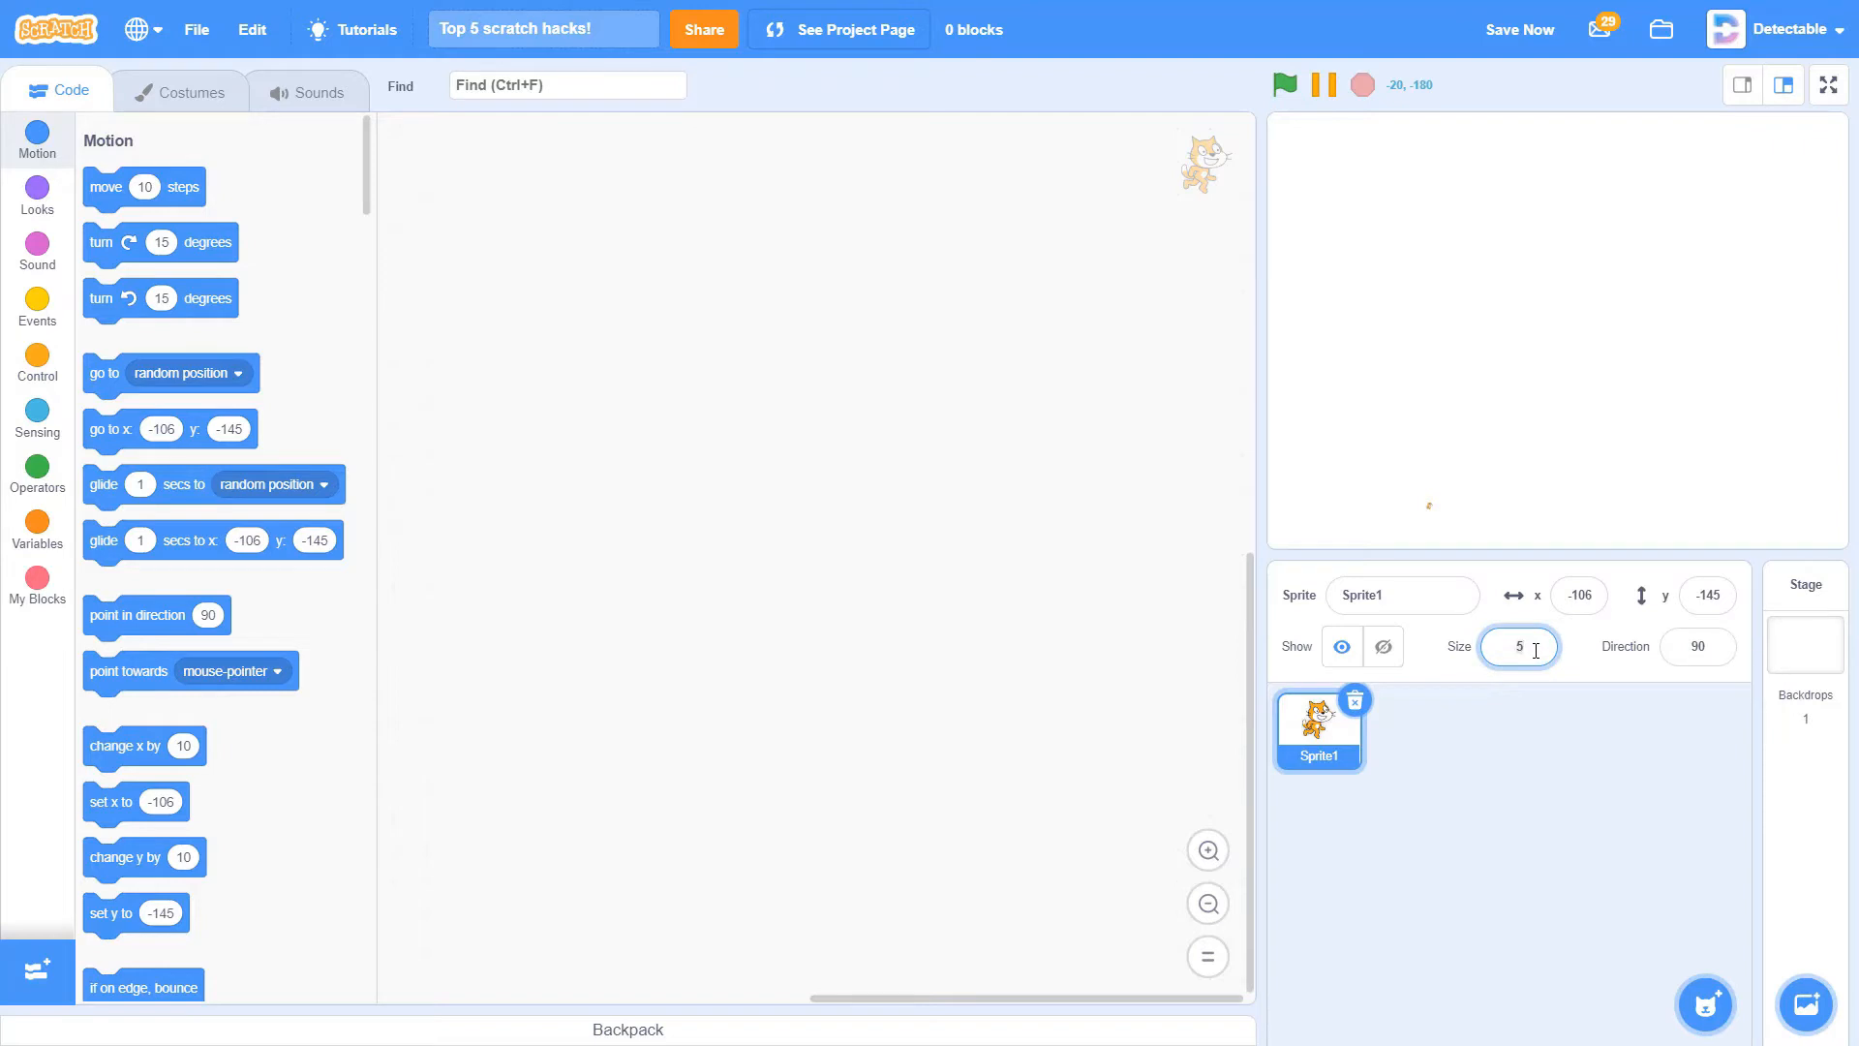
{"action": "type", "text": "1000"}
{"action": "type", "text": "513"}
{"action": "key", "text": "Return"}
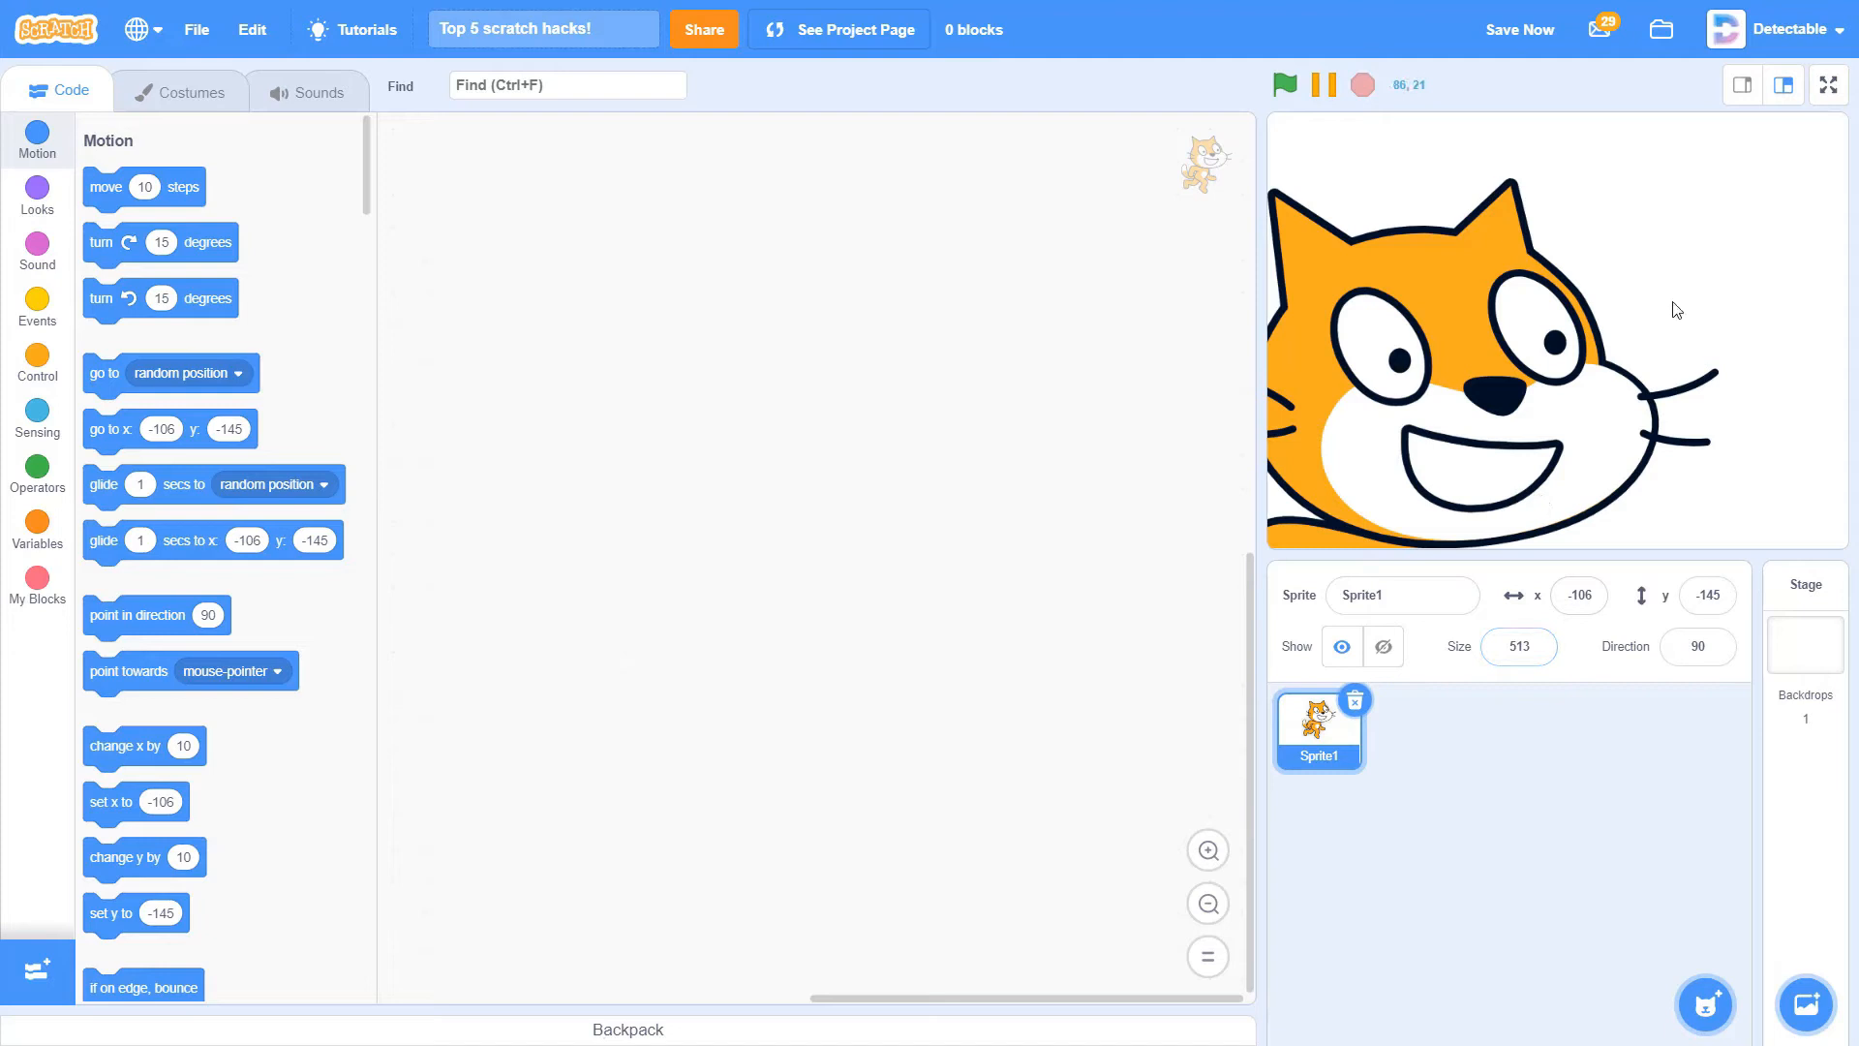
{"action": "mouse_move", "coordinate": [1385, 432]}
{"action": "left_mouse_down"}
{"action": "mouse_move", "coordinate": [1532, 258]}
{"action": "mouse_move", "coordinate": [1588, 305]}
{"action": "mouse_move", "coordinate": [1467, 308]}
{"action": "left_mouse_up"}
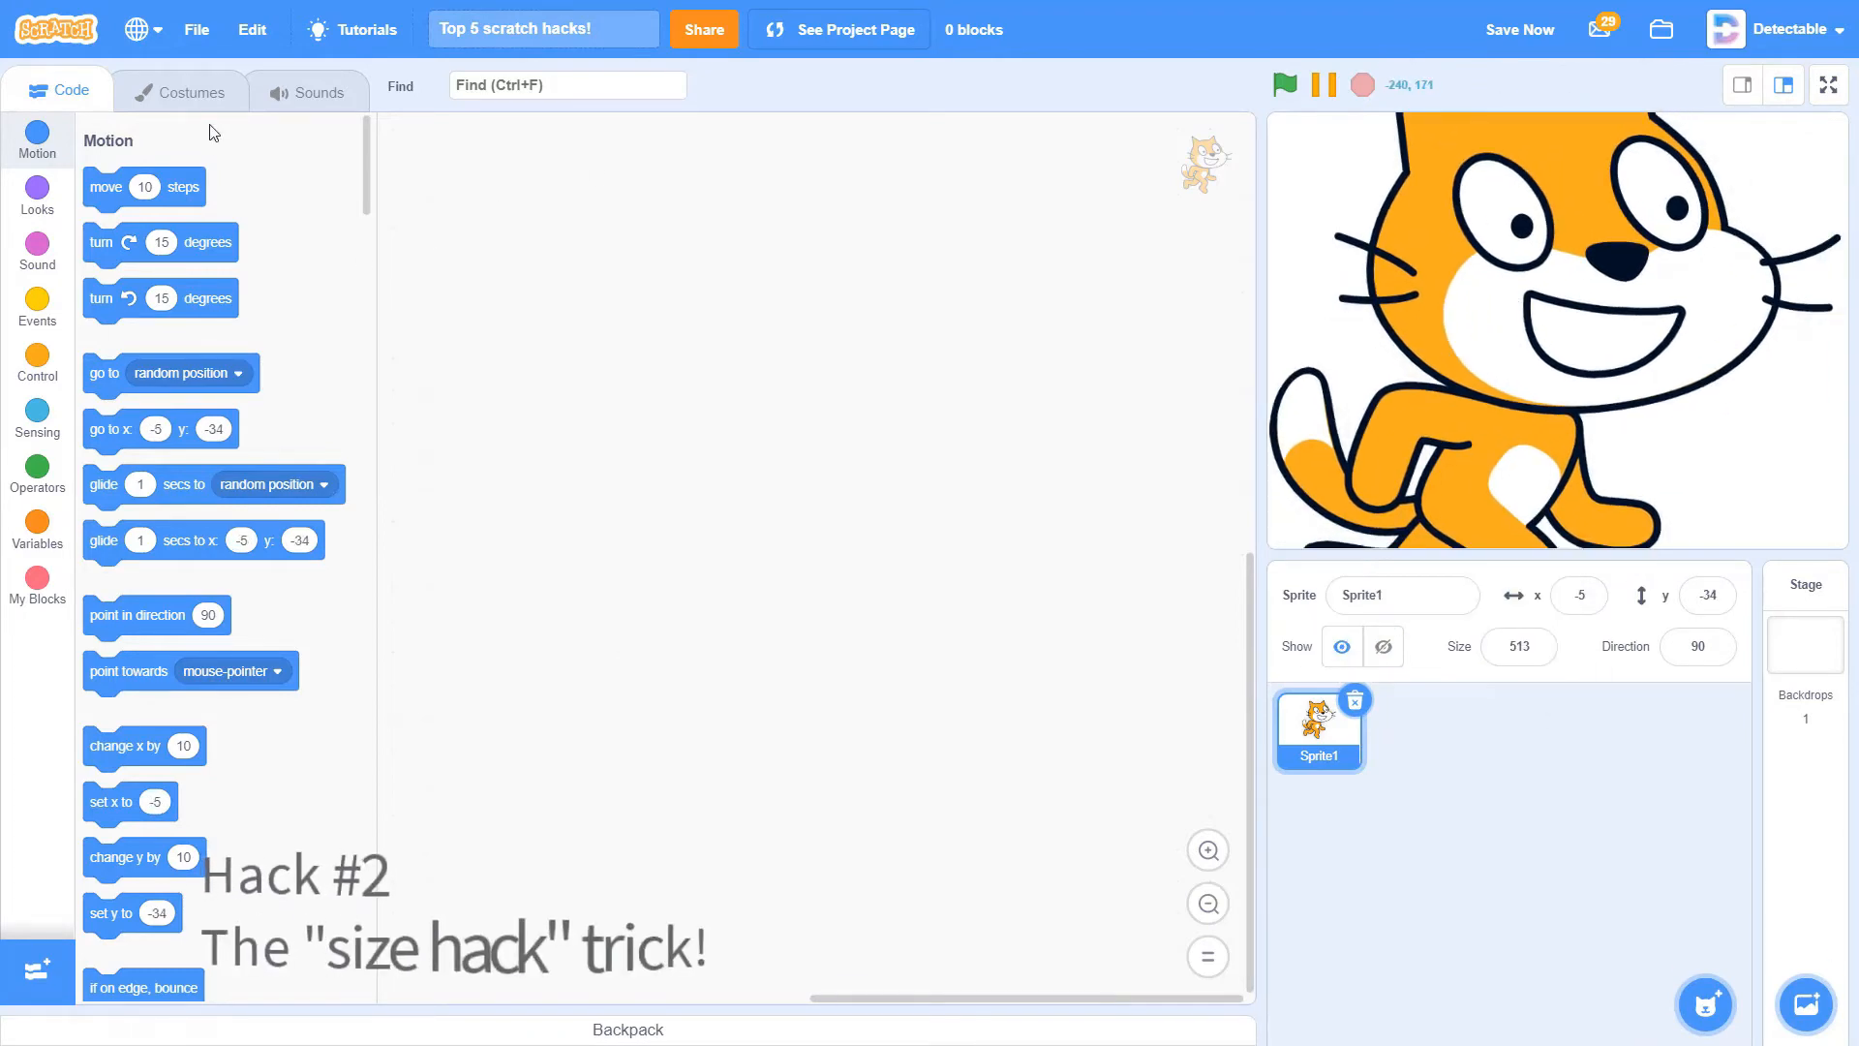
Select the blank costume1, rename it 'size hack', and return to the Events blocks in Code
{"action": "left_click", "coordinate": [172, 92]}
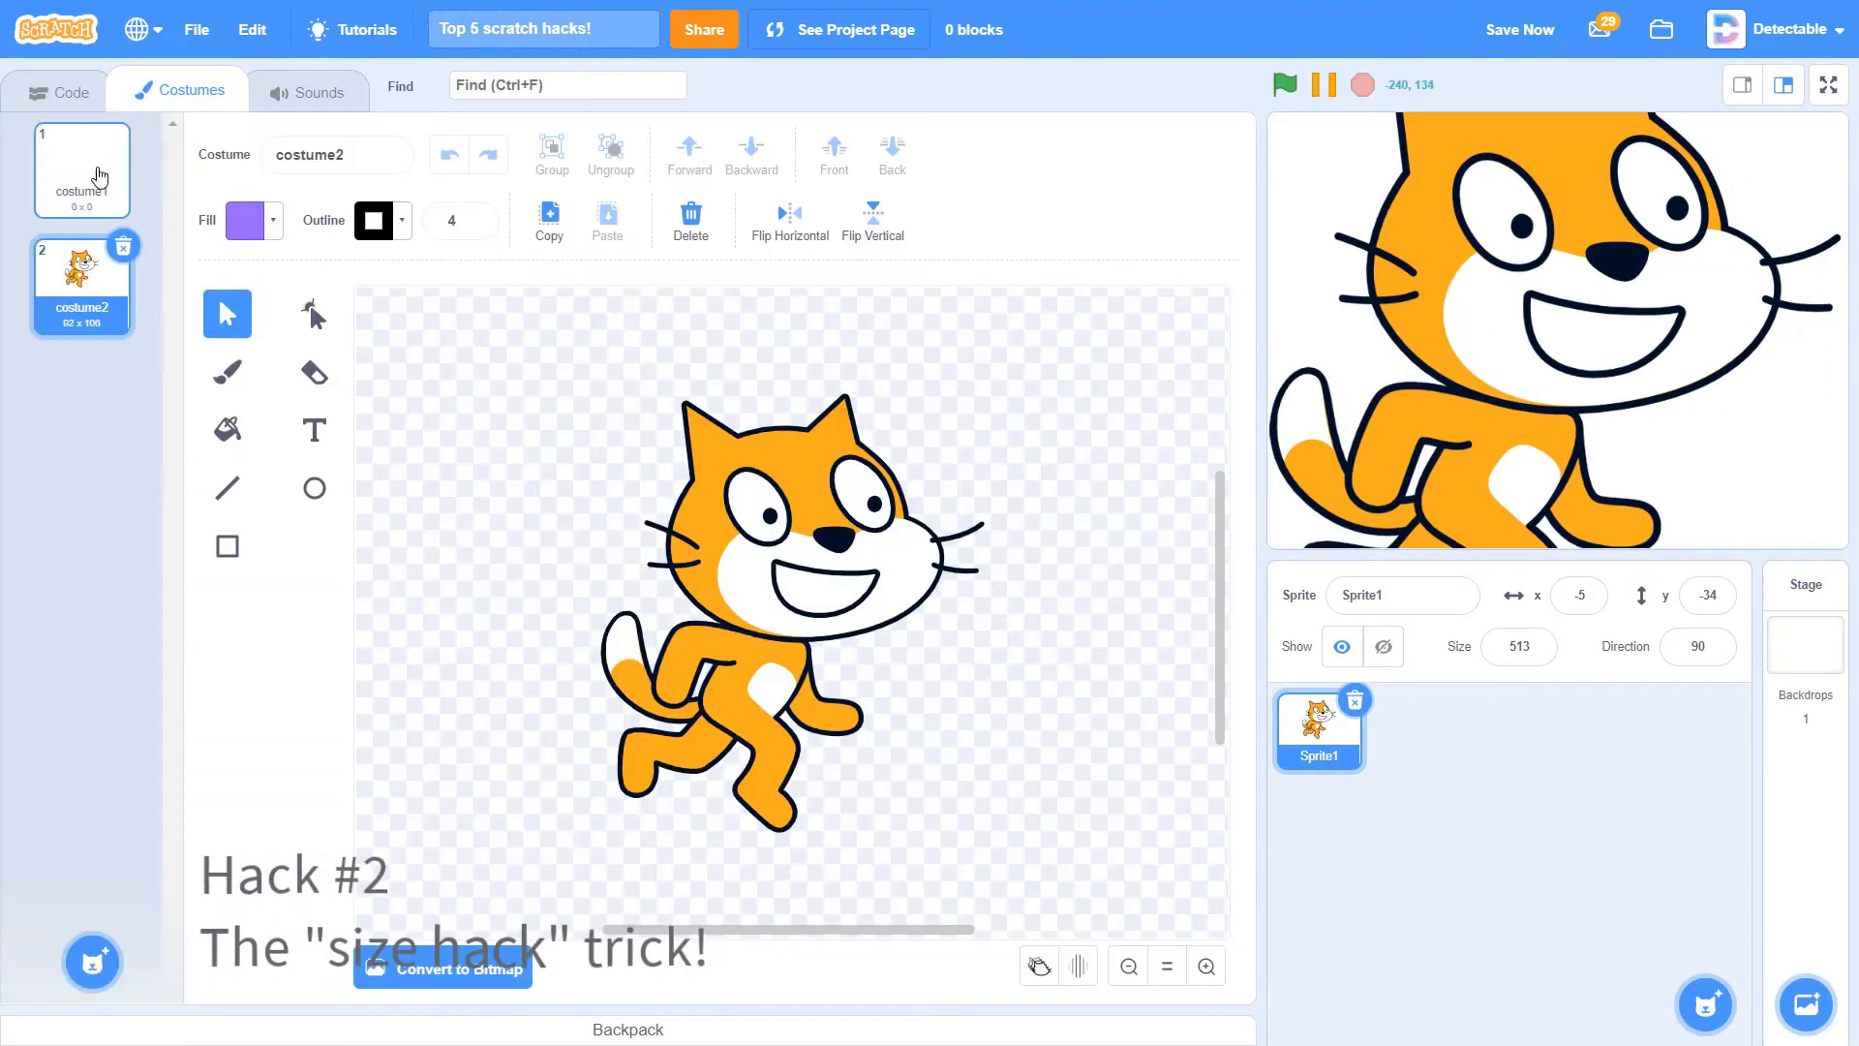
{"action": "left_click", "coordinate": [82, 167]}
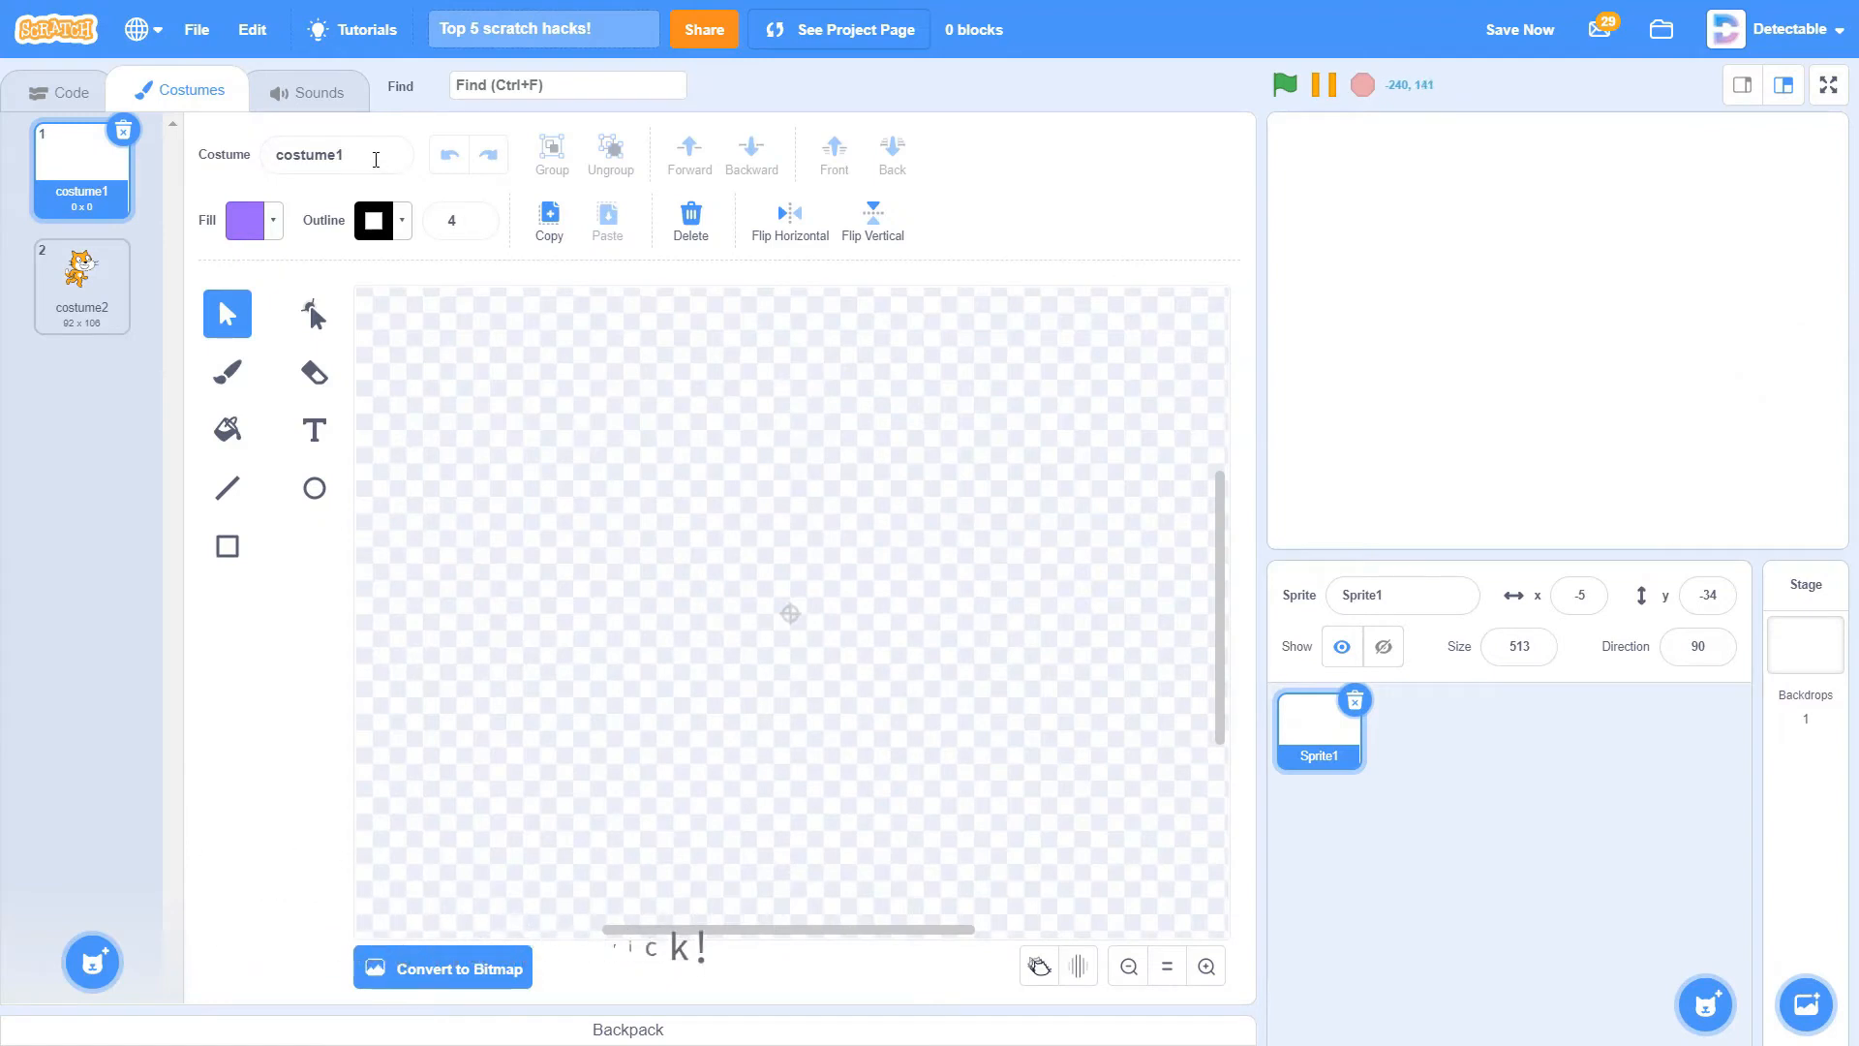
{"action": "double_click", "coordinate": [351, 153]}
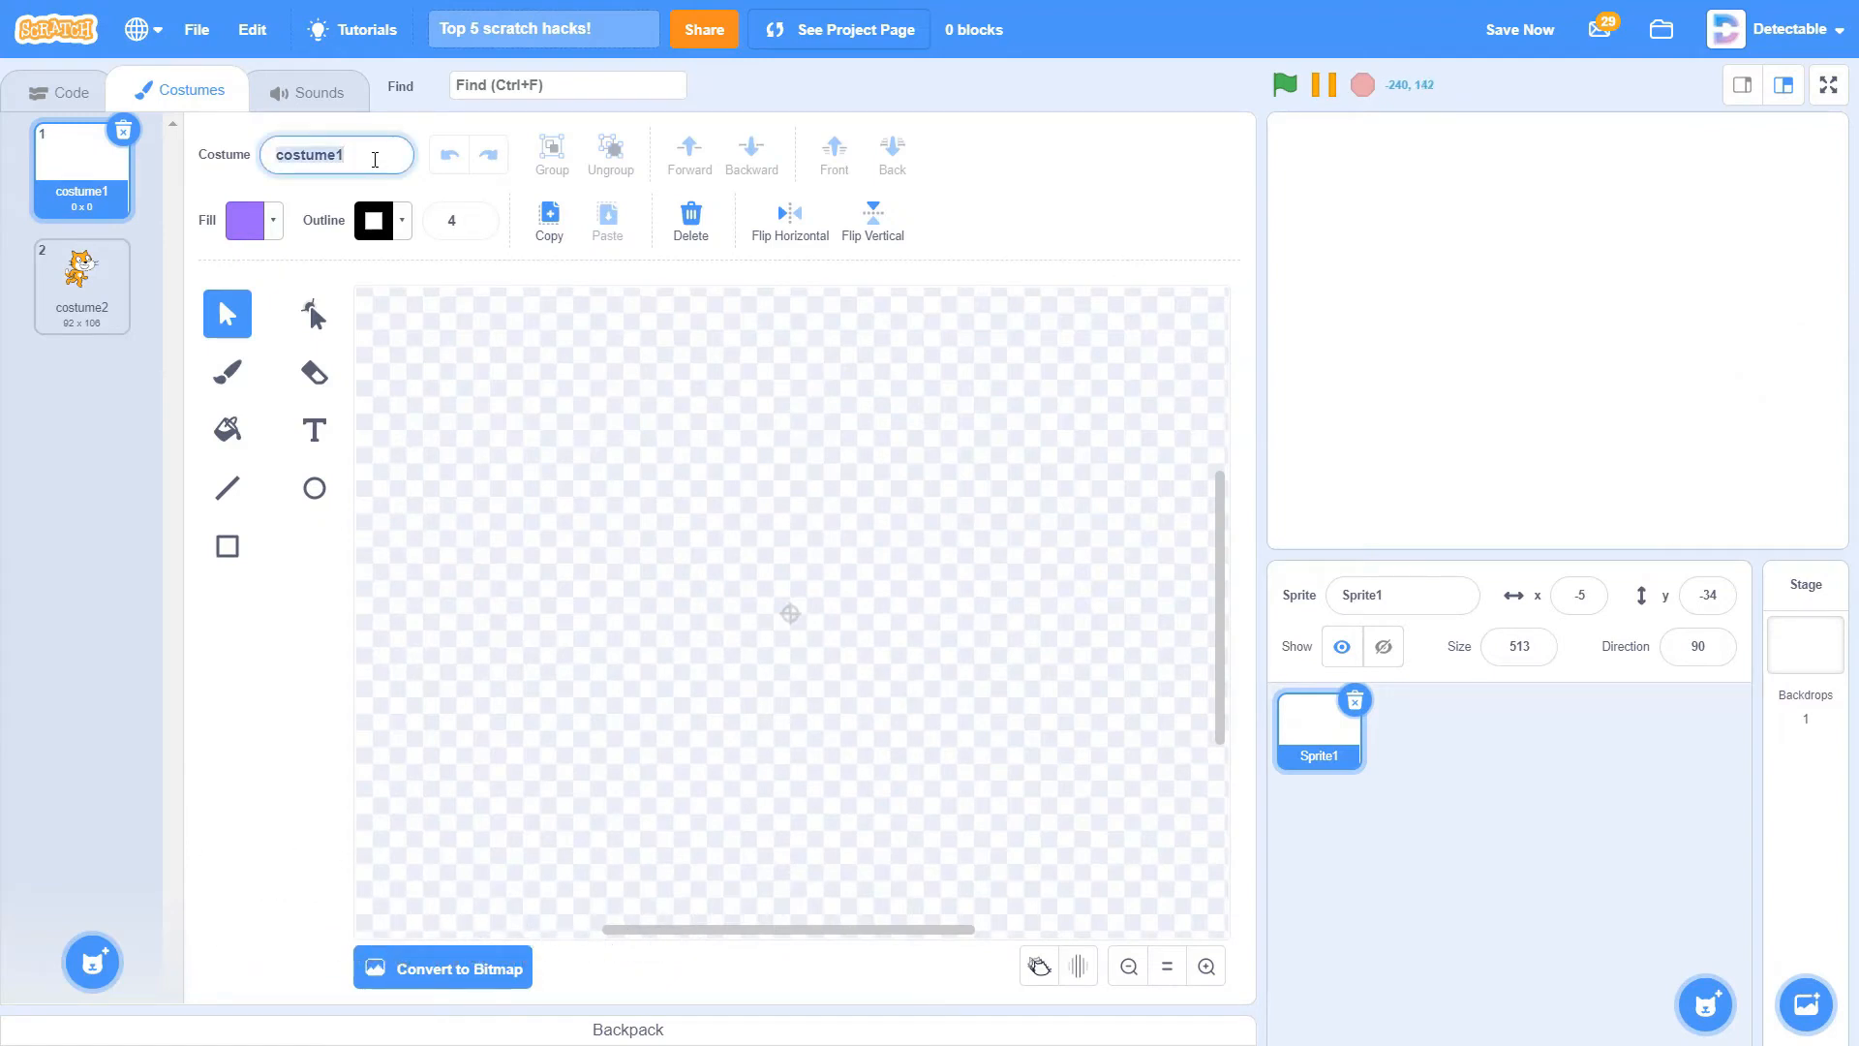
{"action": "type", "text": "1"}
{"action": "type", "text": "d"}
{"action": "type", "text": "iff"}
{"action": "key", "text": "BackSpace"}
{"action": "key", "text": "BackSpace"}
{"action": "key", "text": "BackSpace"}
{"action": "key", "text": "BackSpace"}
{"action": "type", "text": "si"}
{"action": "type", "text": "ze hack"}
{"action": "left_click", "coordinate": [523, 443]}
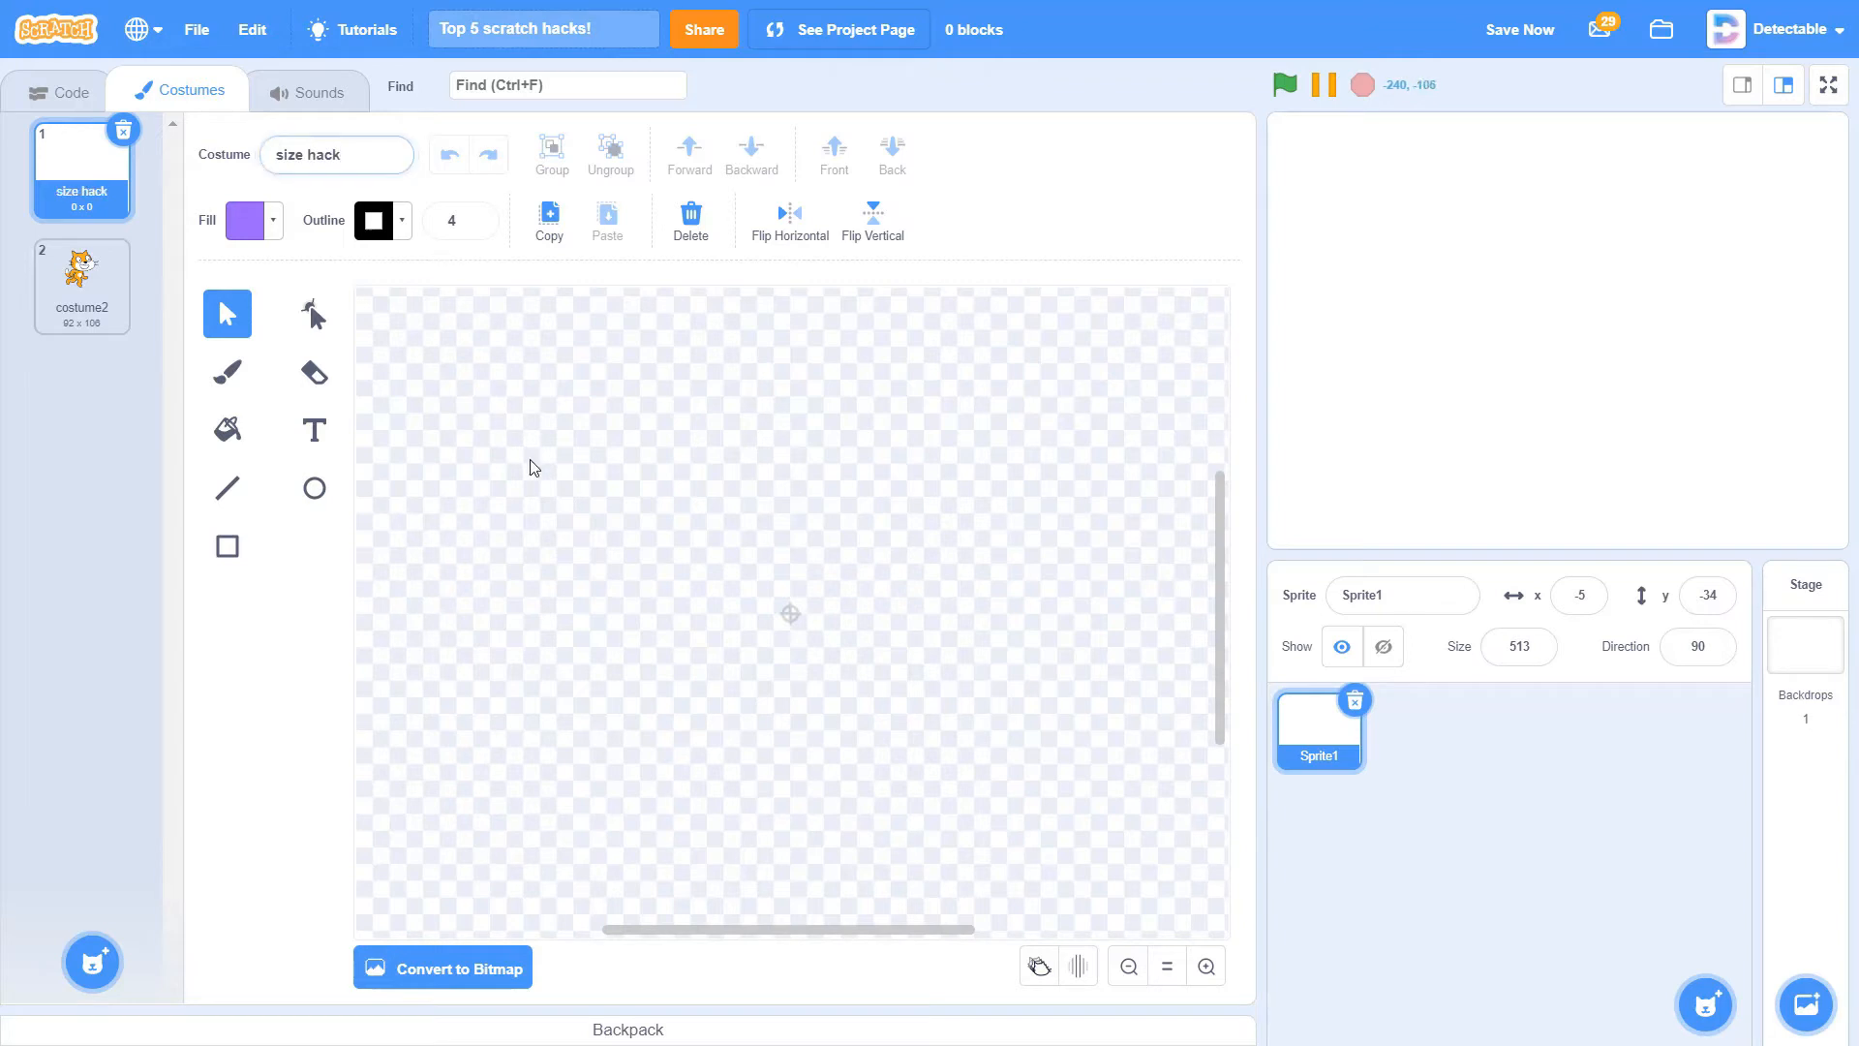
{"action": "left_click", "coordinate": [70, 92]}
Build a green-flag script: switch costume to size hack, set size to 1000, switch costume to costume2
{"action": "left_click", "coordinate": [34, 306]}
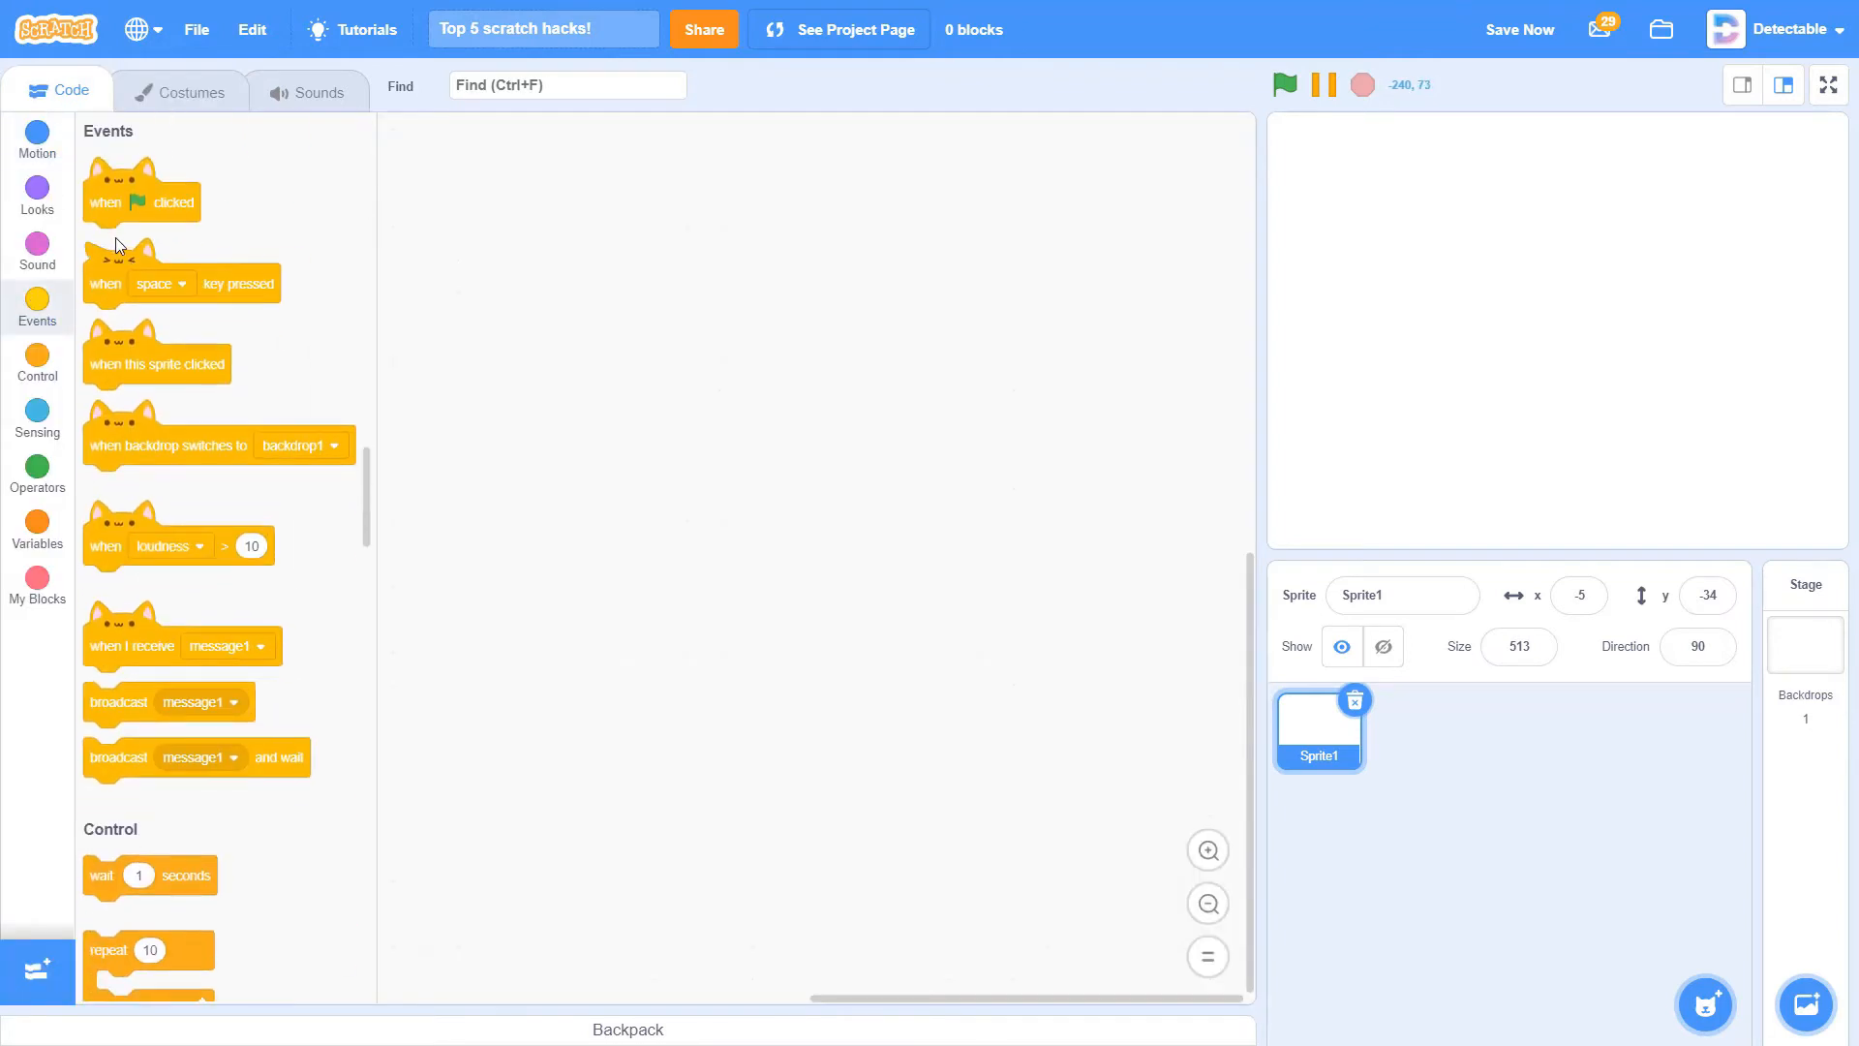
{"action": "left_click_drag", "start_coordinate": [117, 196], "coordinate": [479, 246]}
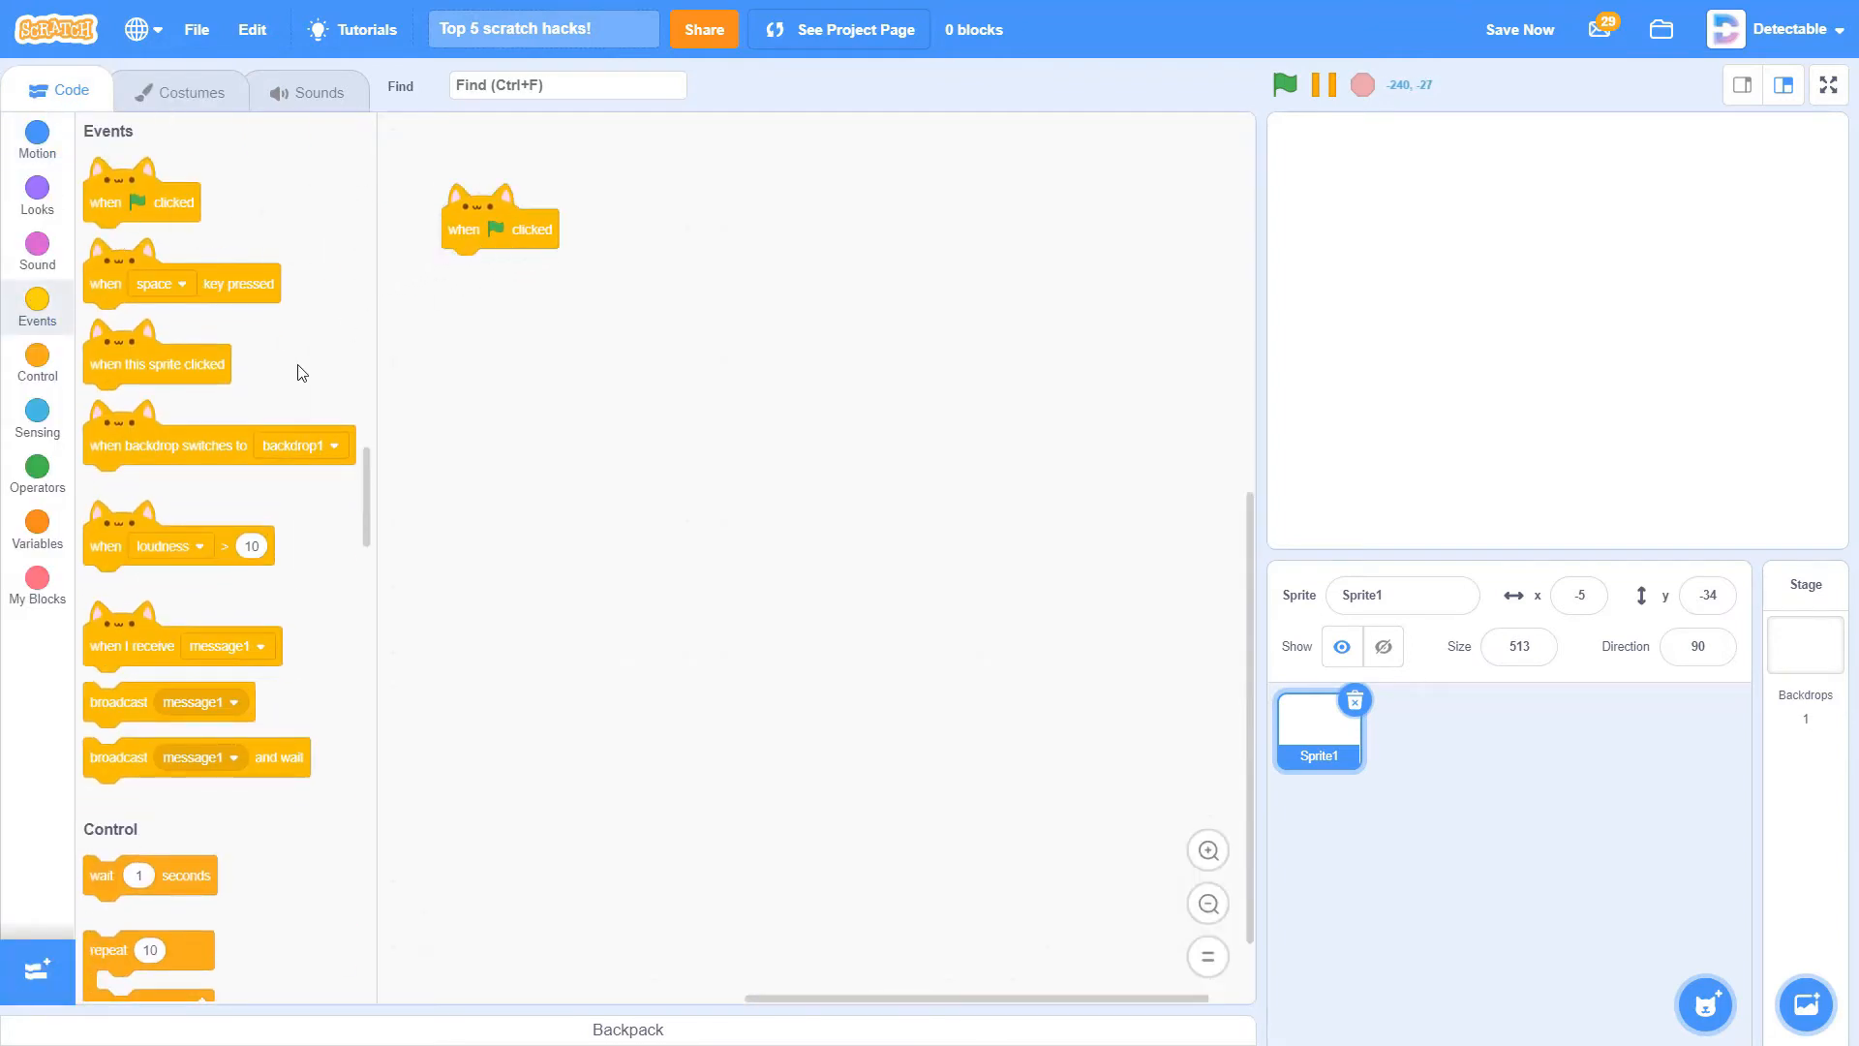
{"action": "scroll", "coordinate": [297, 365], "scroll_direction": "down", "scroll_amount": 3}
{"action": "left_click", "coordinate": [37, 188]}
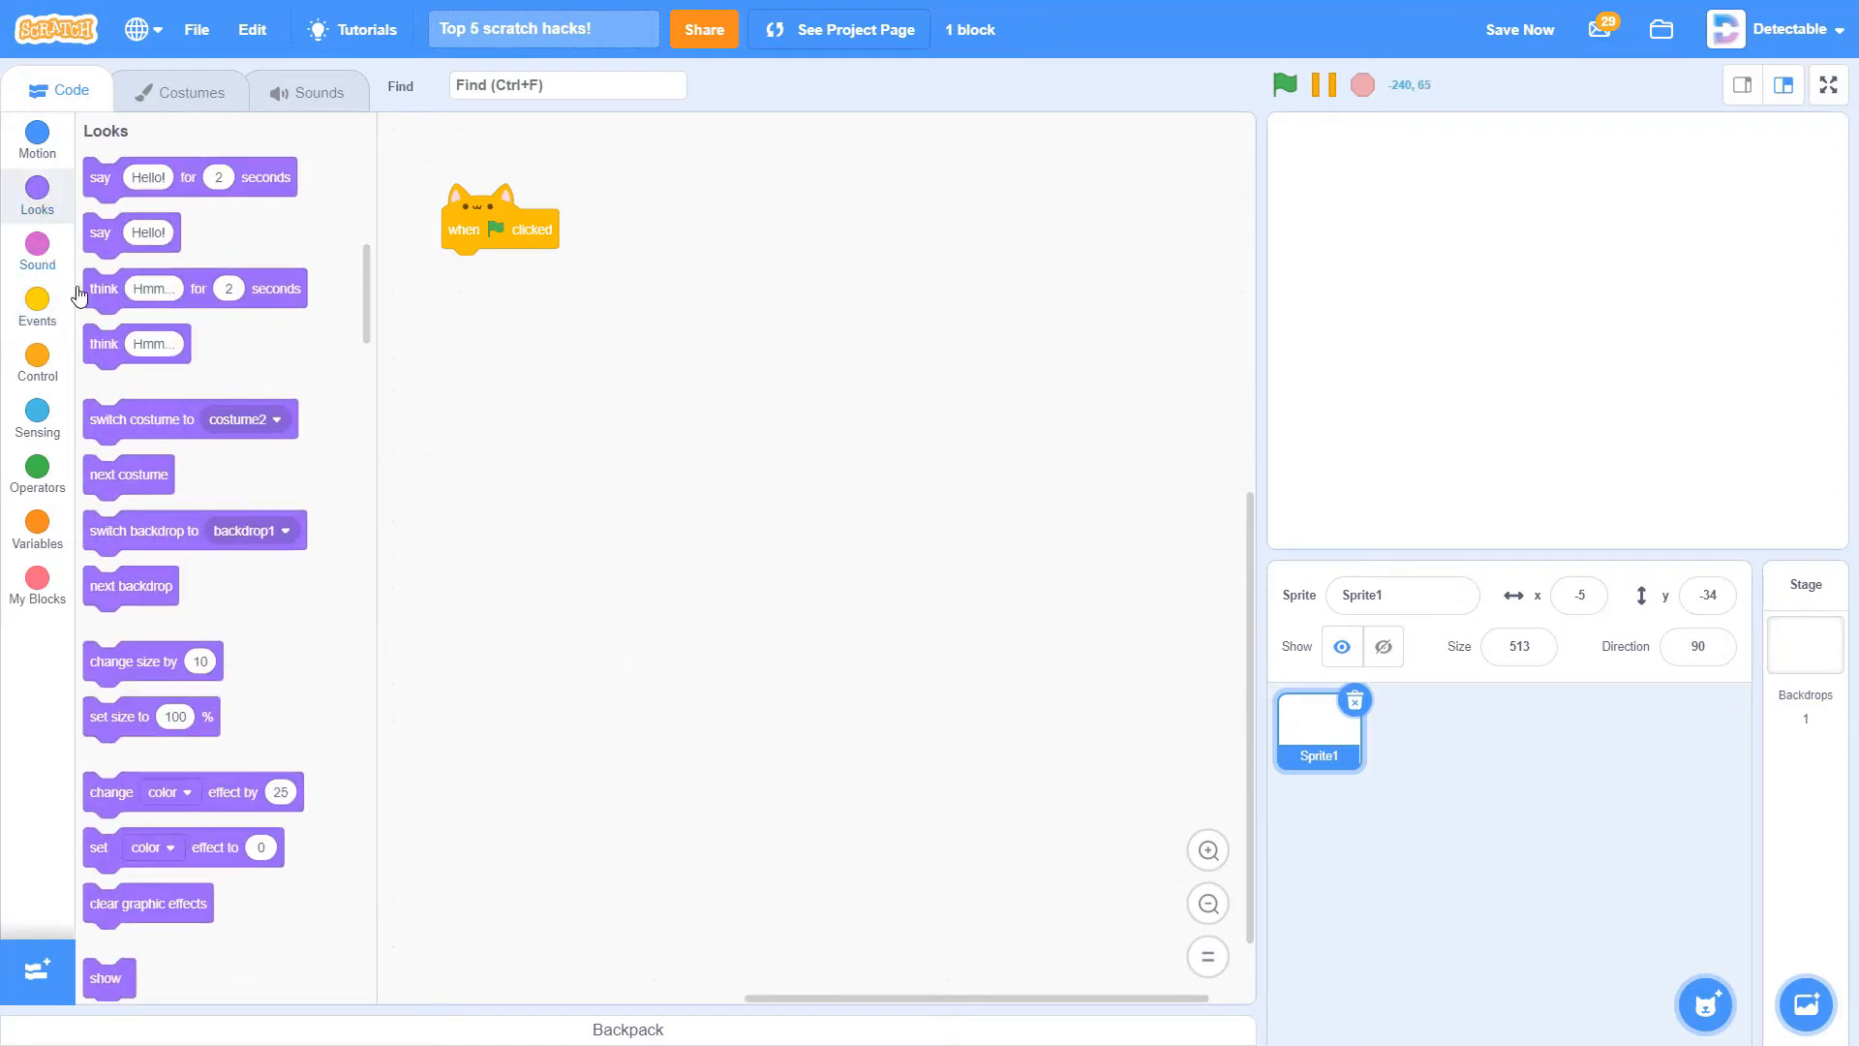
{"action": "left_click_drag", "start_coordinate": [138, 419], "coordinate": [494, 271]}
{"action": "left_click", "coordinate": [603, 268]}
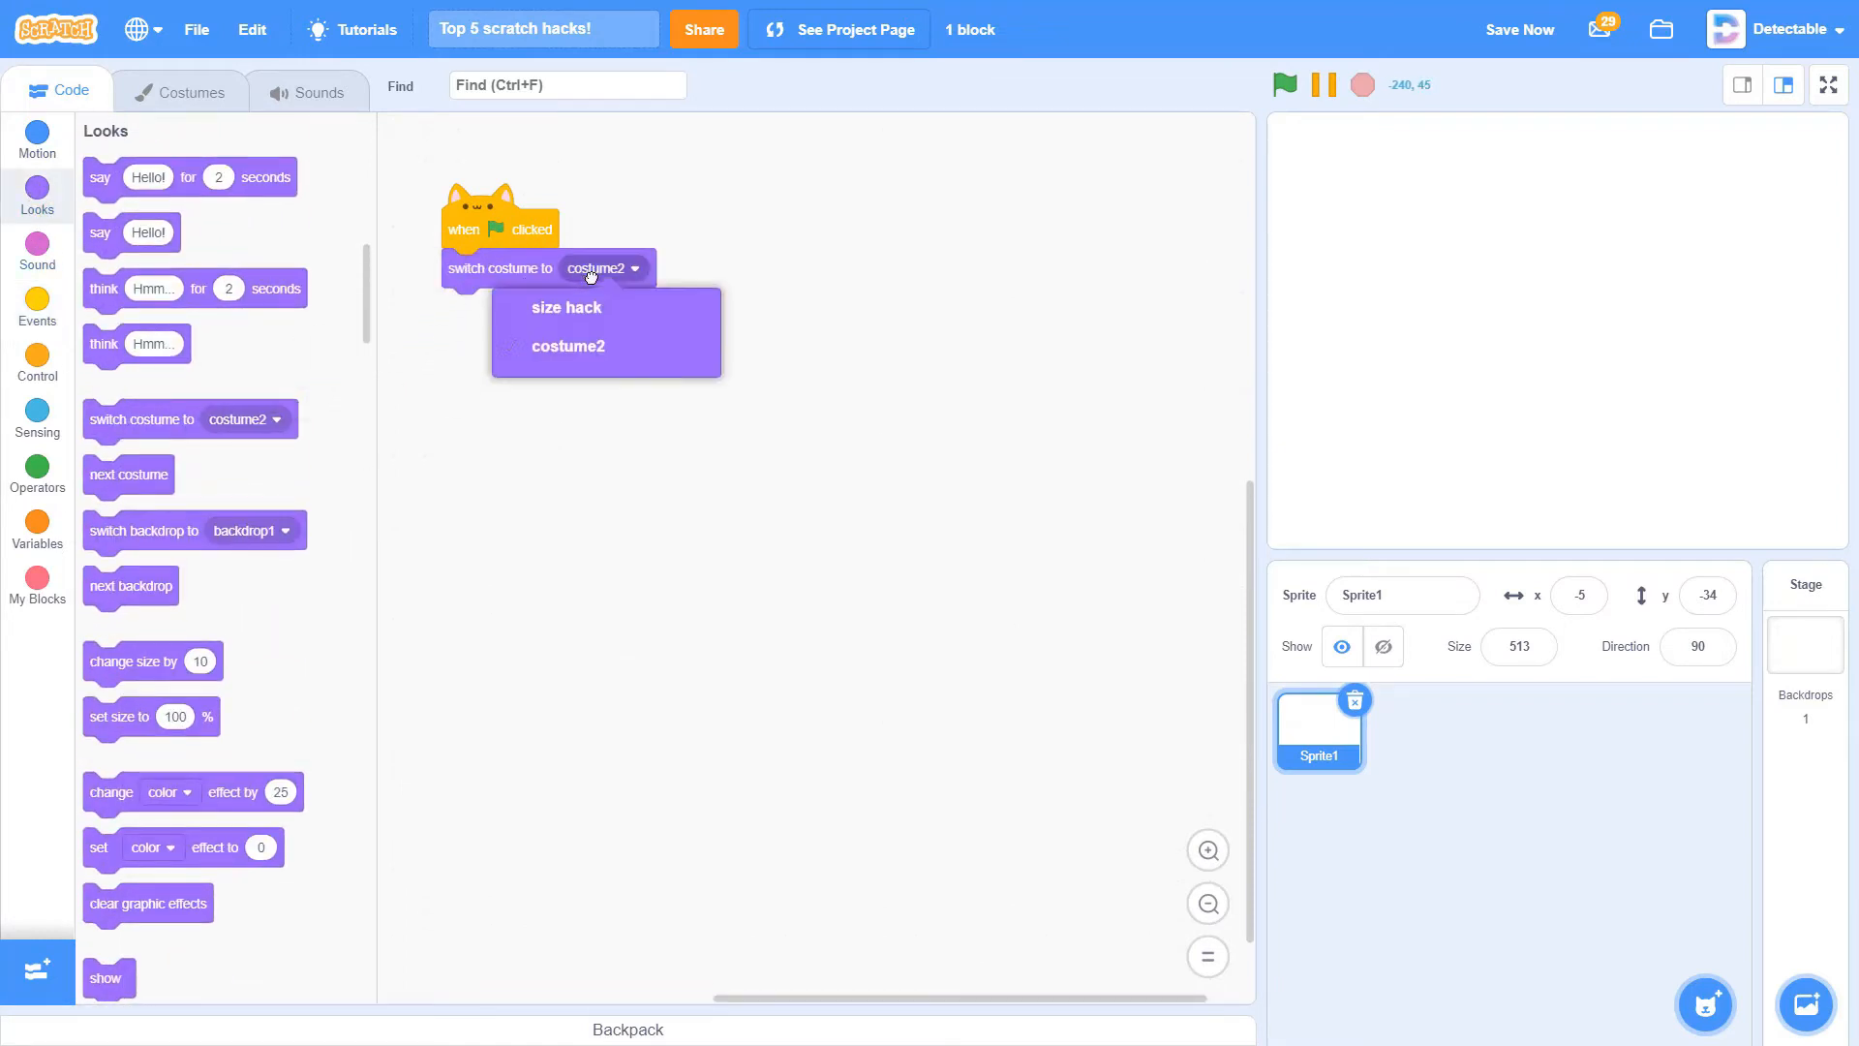
{"action": "left_click", "coordinate": [567, 306]}
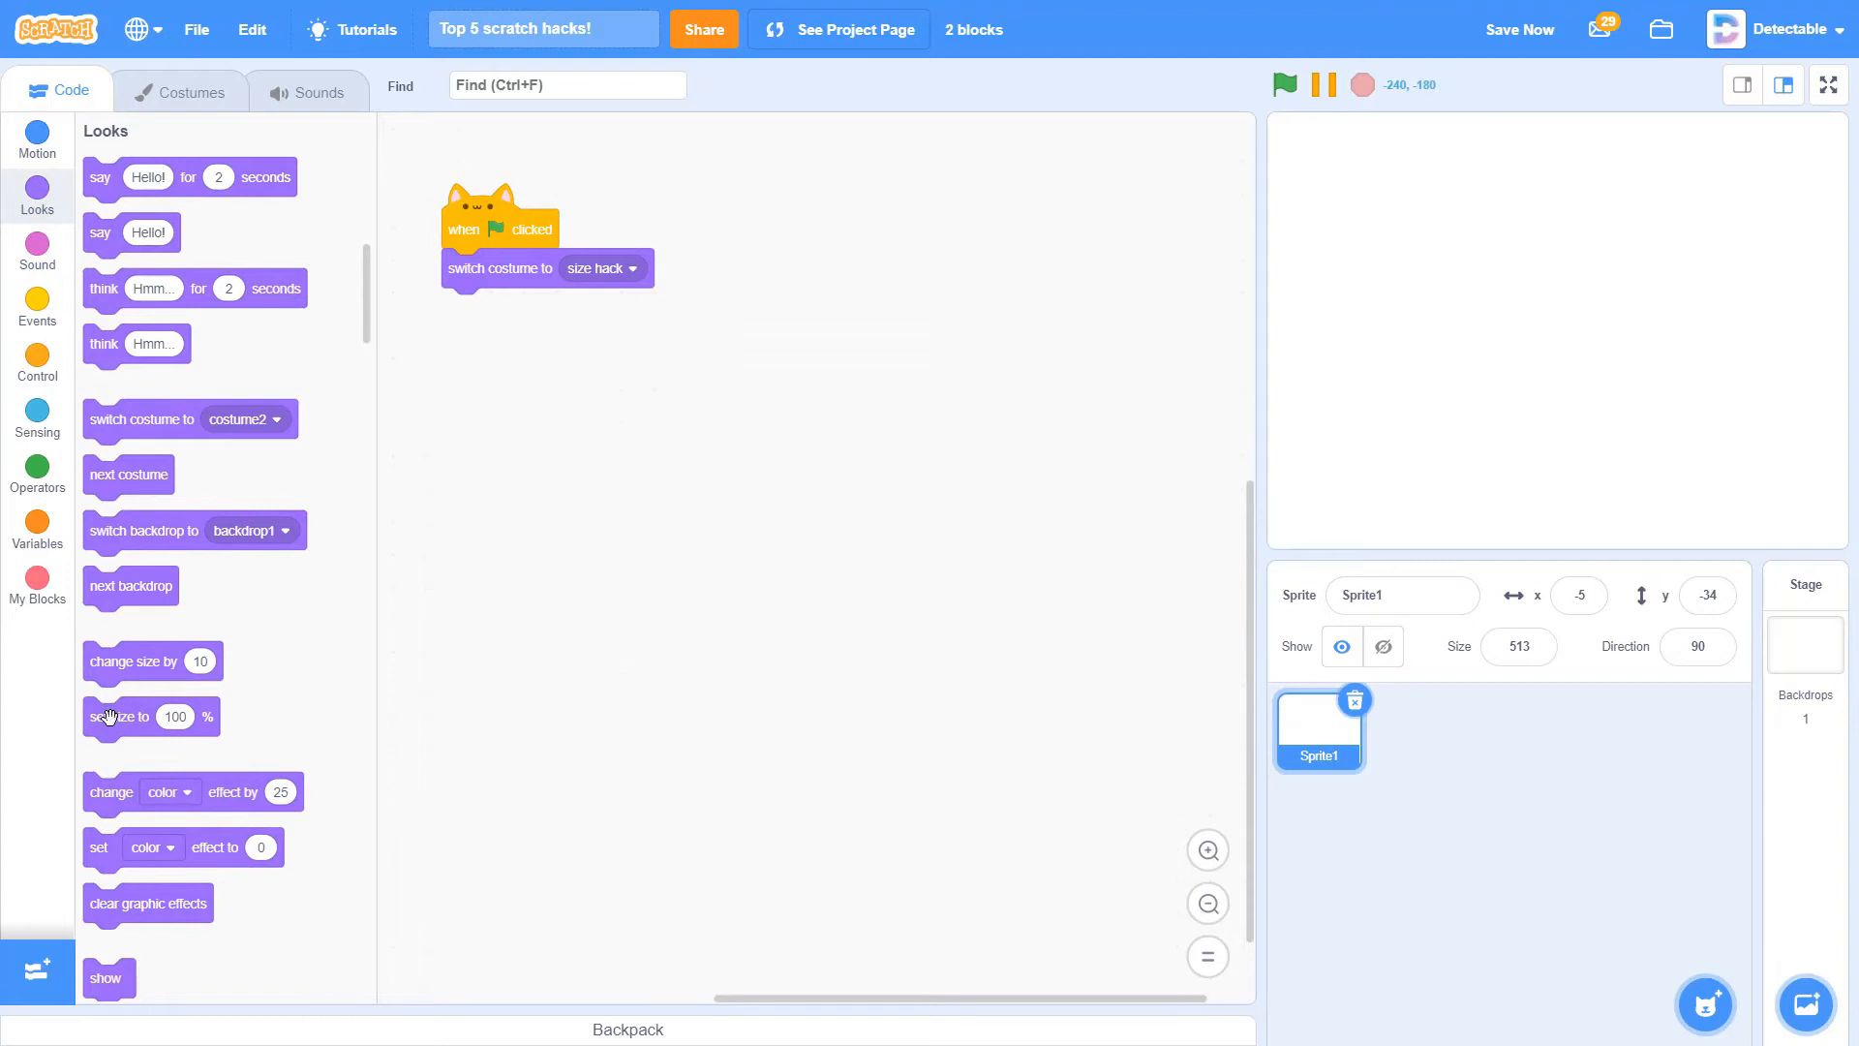
{"action": "left_click_drag", "start_coordinate": [107, 716], "coordinate": [469, 309]}
{"action": "left_click", "coordinate": [536, 307]}
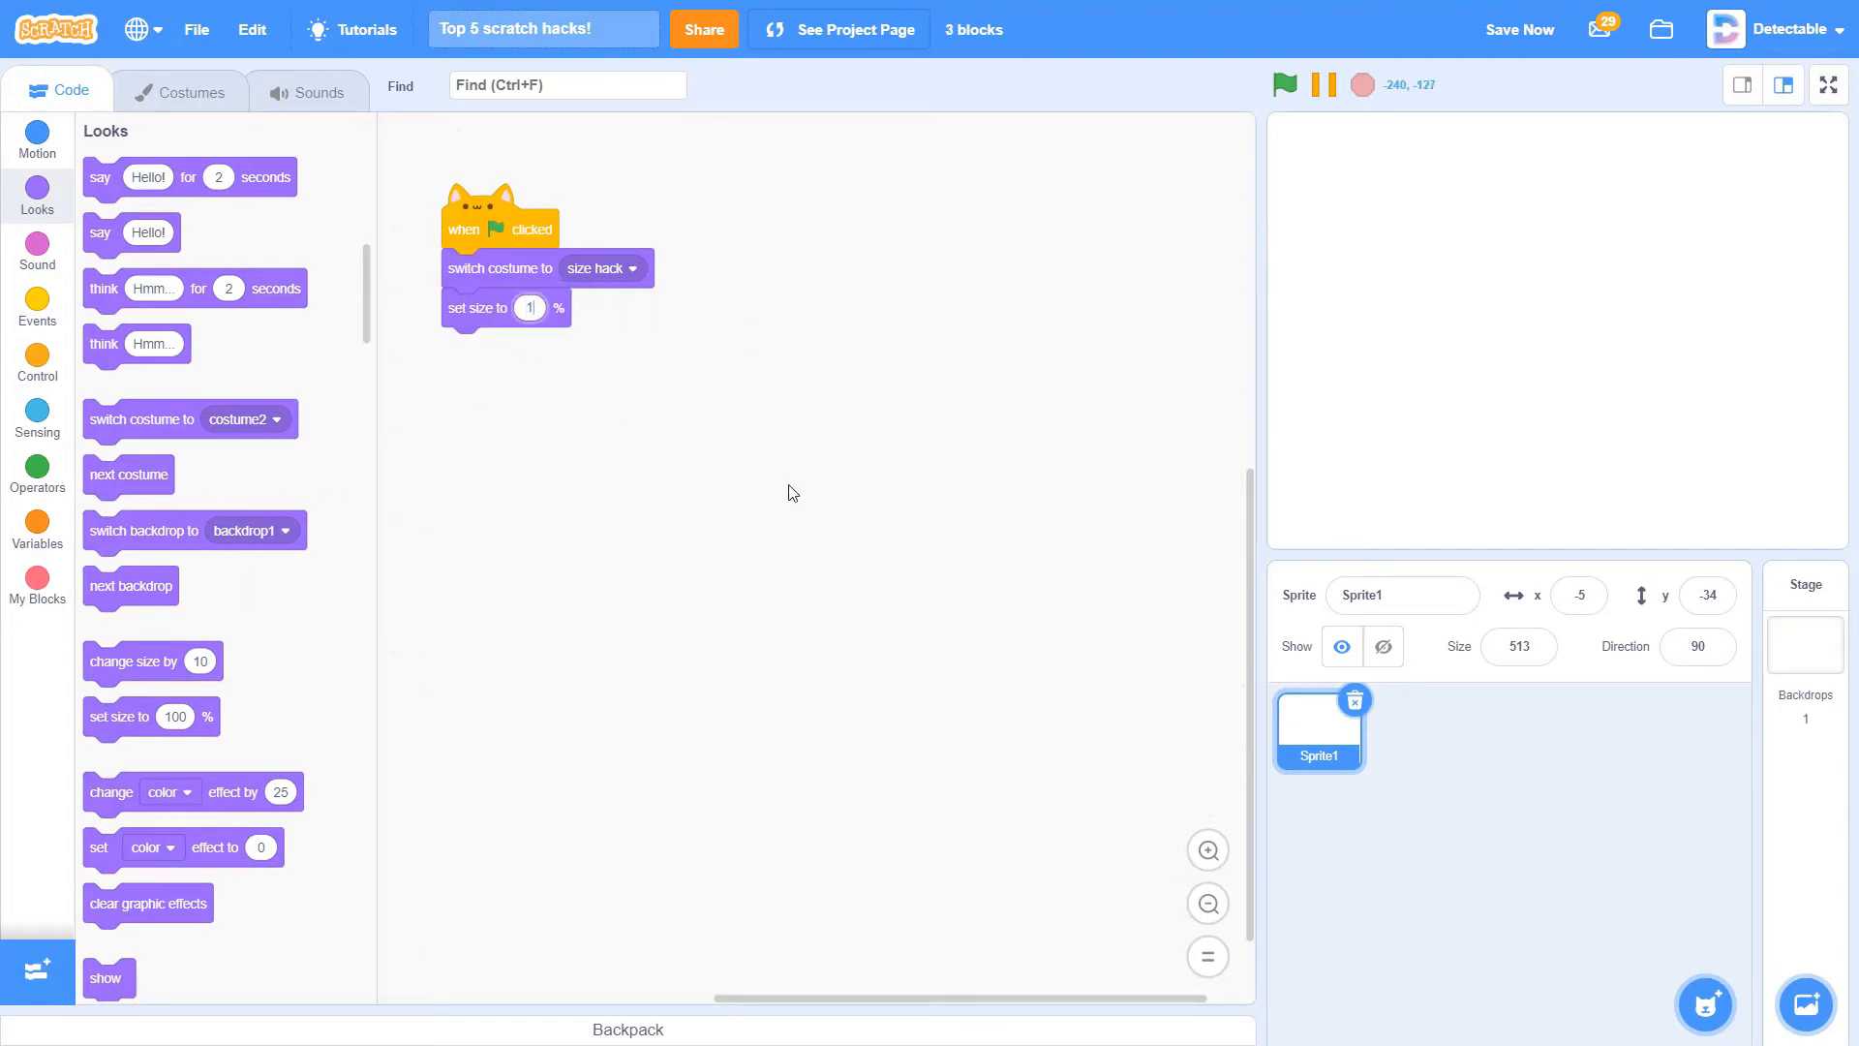
{"action": "type", "text": "1000"}
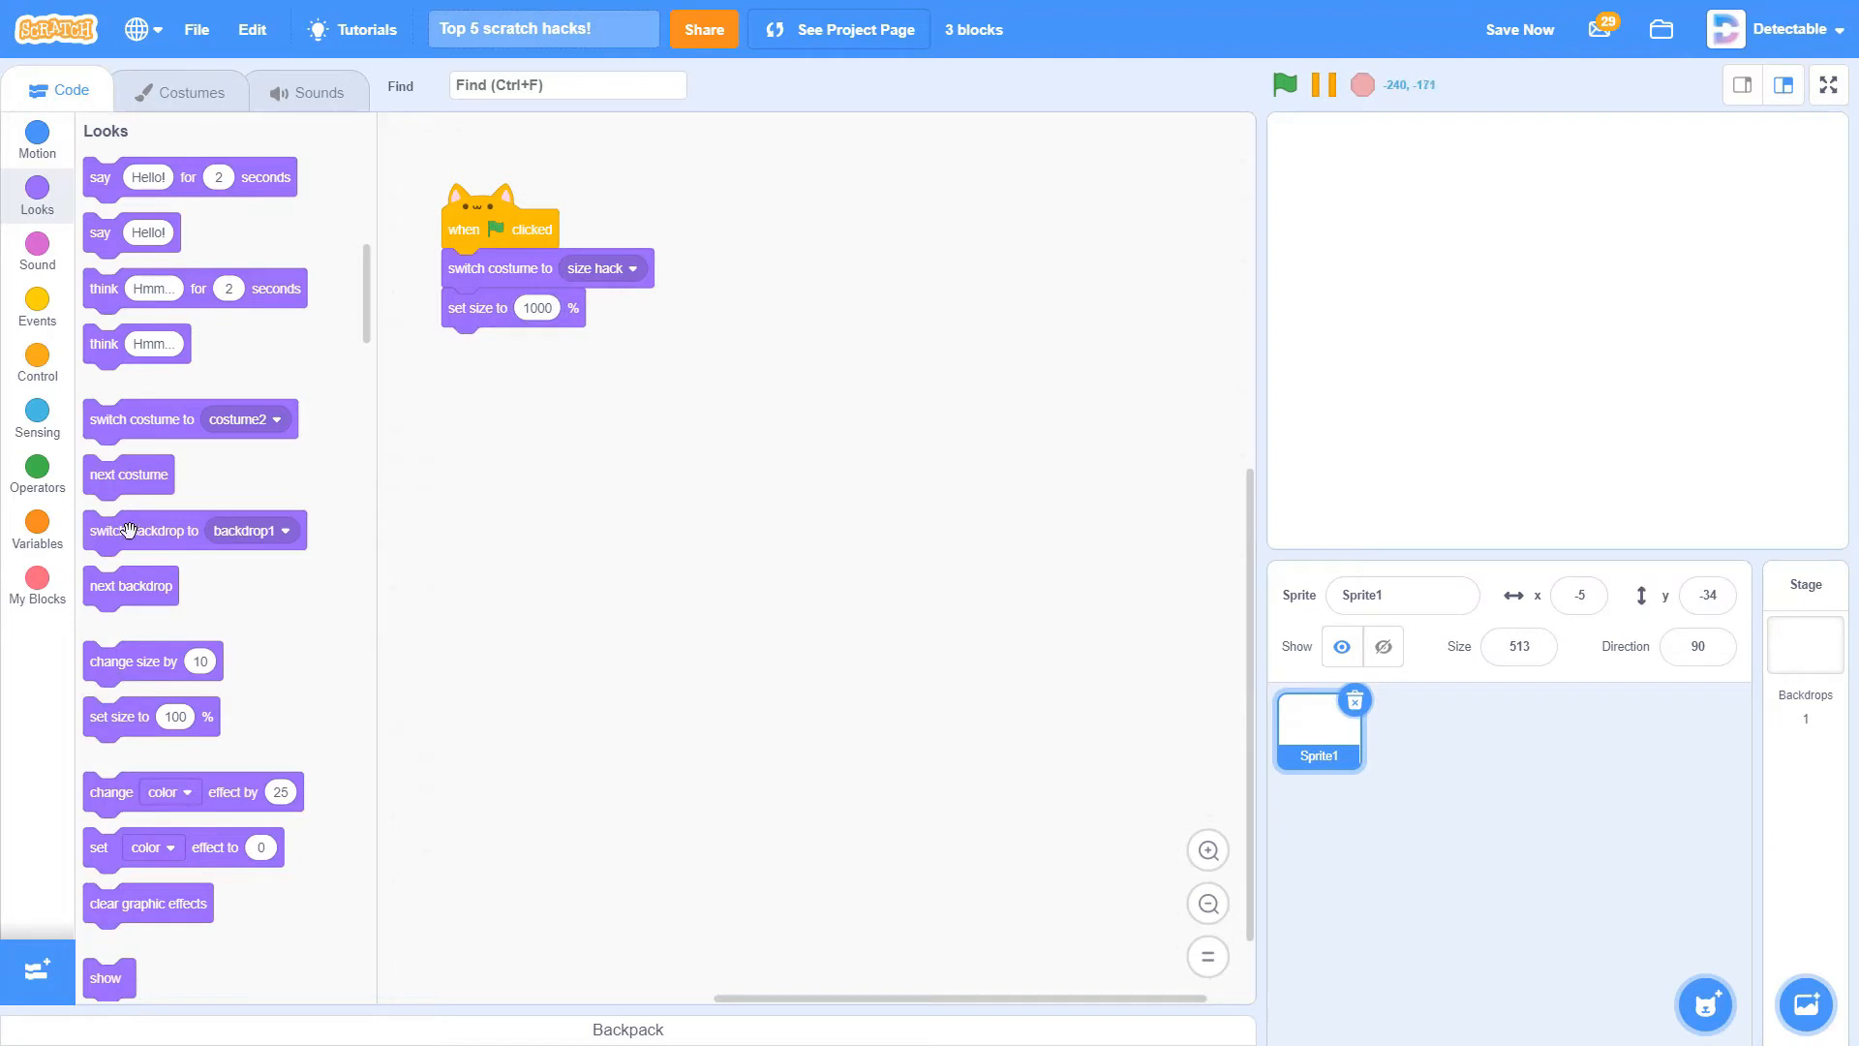
{"action": "left_click_drag", "start_coordinate": [140, 419], "coordinate": [510, 359]}
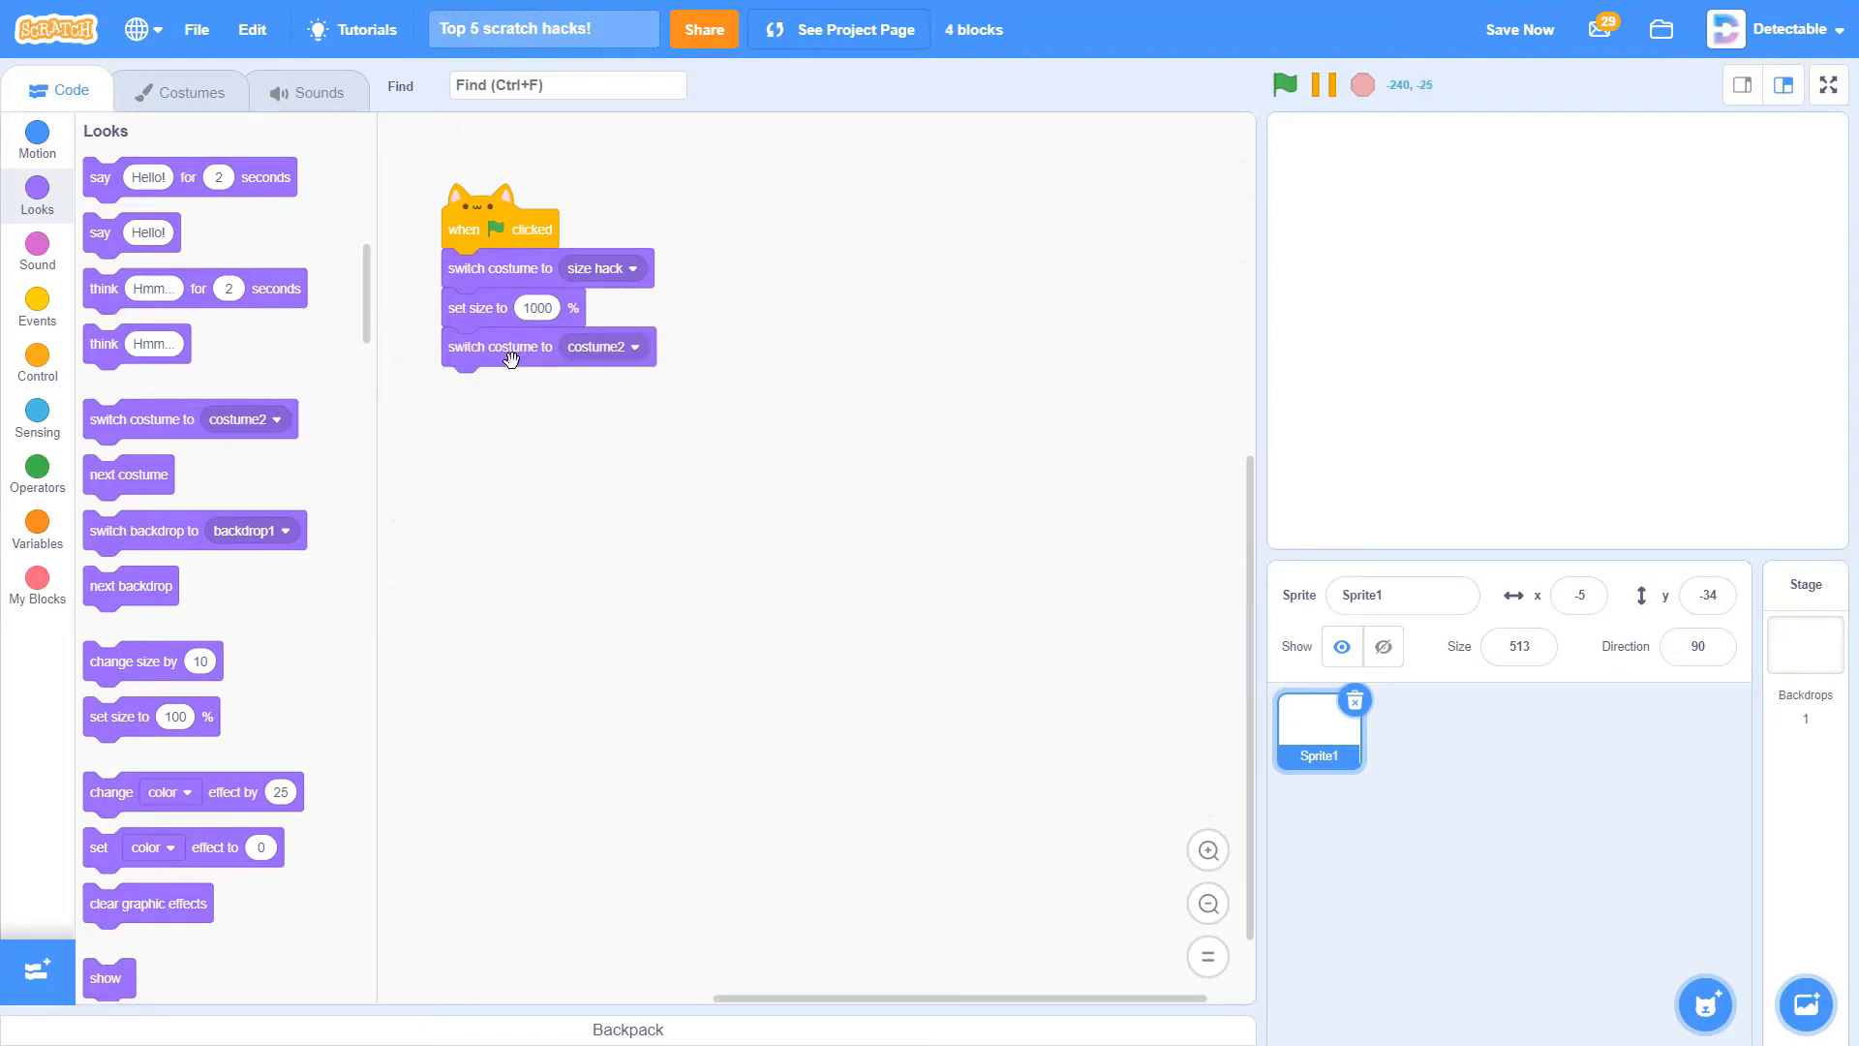
Run the script, then raise the size value to 2000 and run it again so the cat grows to 2000
{"action": "left_click", "coordinate": [1284, 84]}
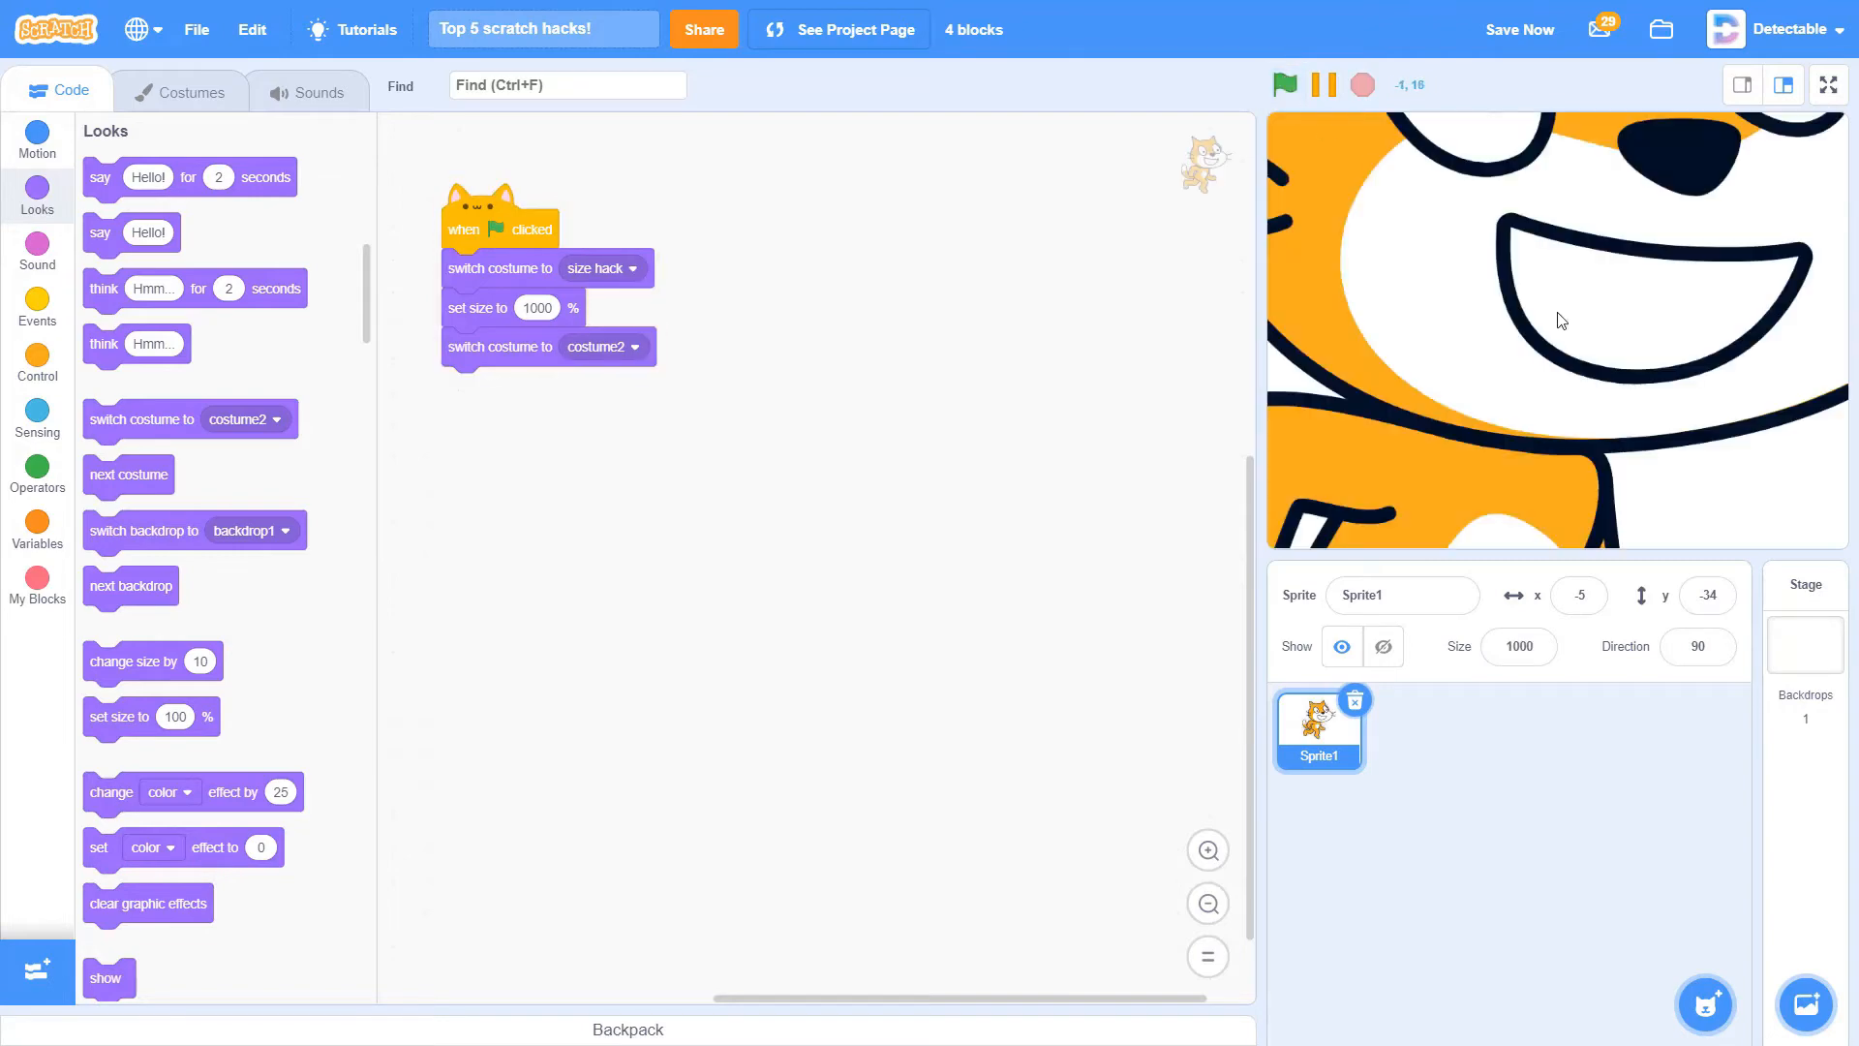
{"action": "left_click_drag", "start_coordinate": [1558, 321], "coordinate": [1557, 392]}
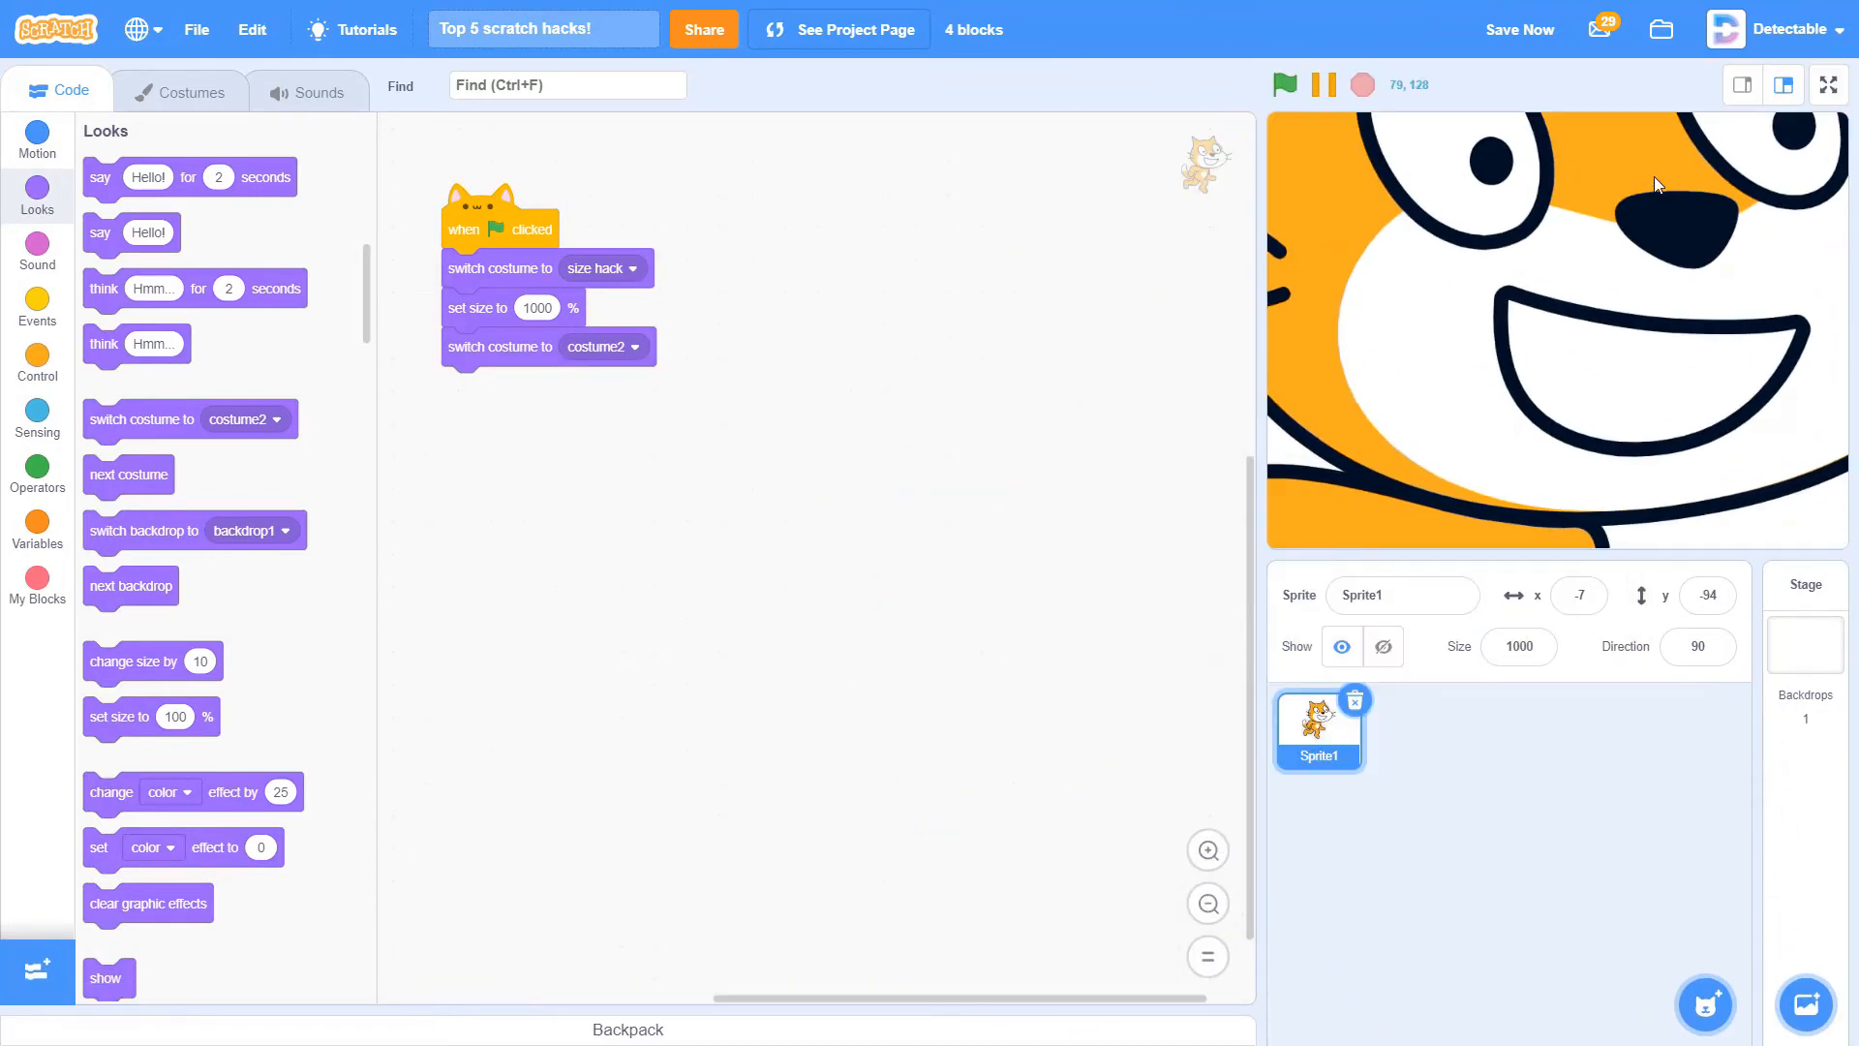
{"action": "left_click_drag", "start_coordinate": [1654, 176], "coordinate": [1625, 44]}
{"action": "left_click", "coordinate": [538, 307]}
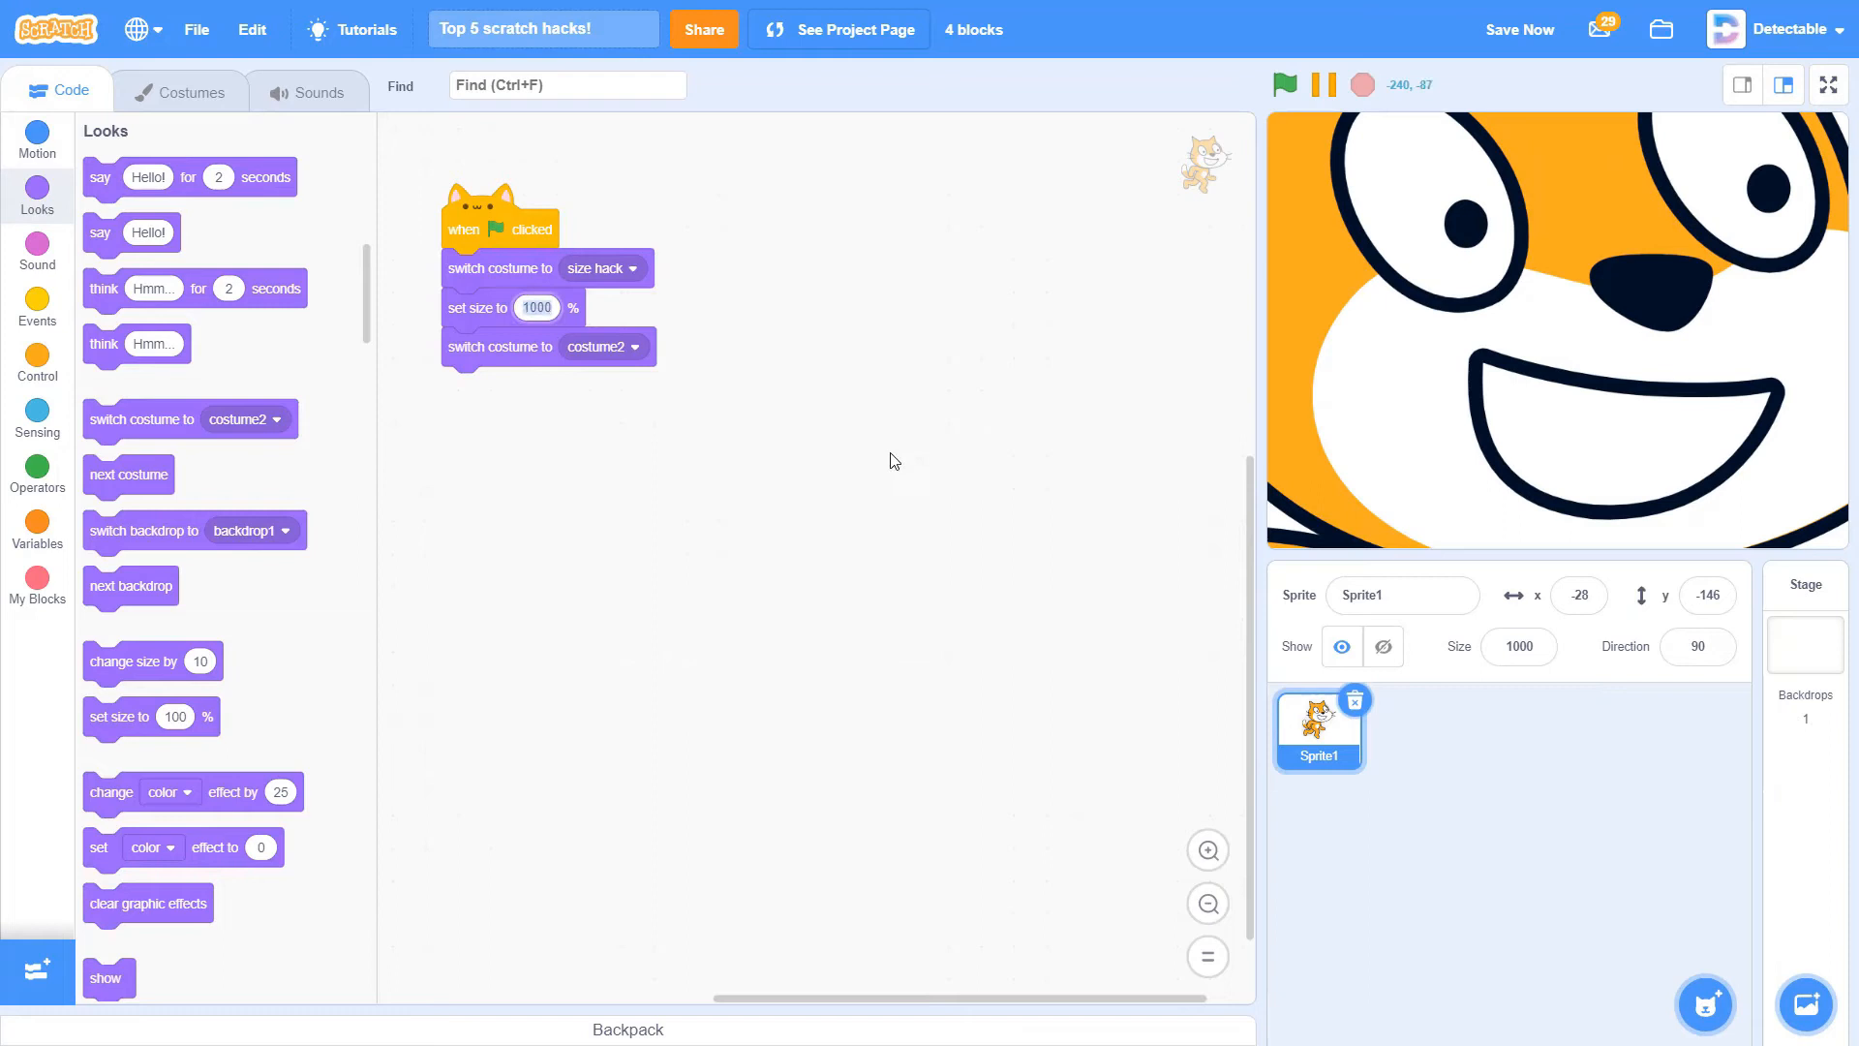
{"action": "type", "text": "2000"}
{"action": "left_click", "coordinate": [893, 462]}
{"action": "left_click", "coordinate": [1284, 85]}
{"action": "mouse_move", "coordinate": [1629, 242]}
{"action": "left_mouse_down"}
{"action": "mouse_move", "coordinate": [1043, 781]}
{"action": "mouse_move", "coordinate": [1044, 763]}
{"action": "left_mouse_up"}
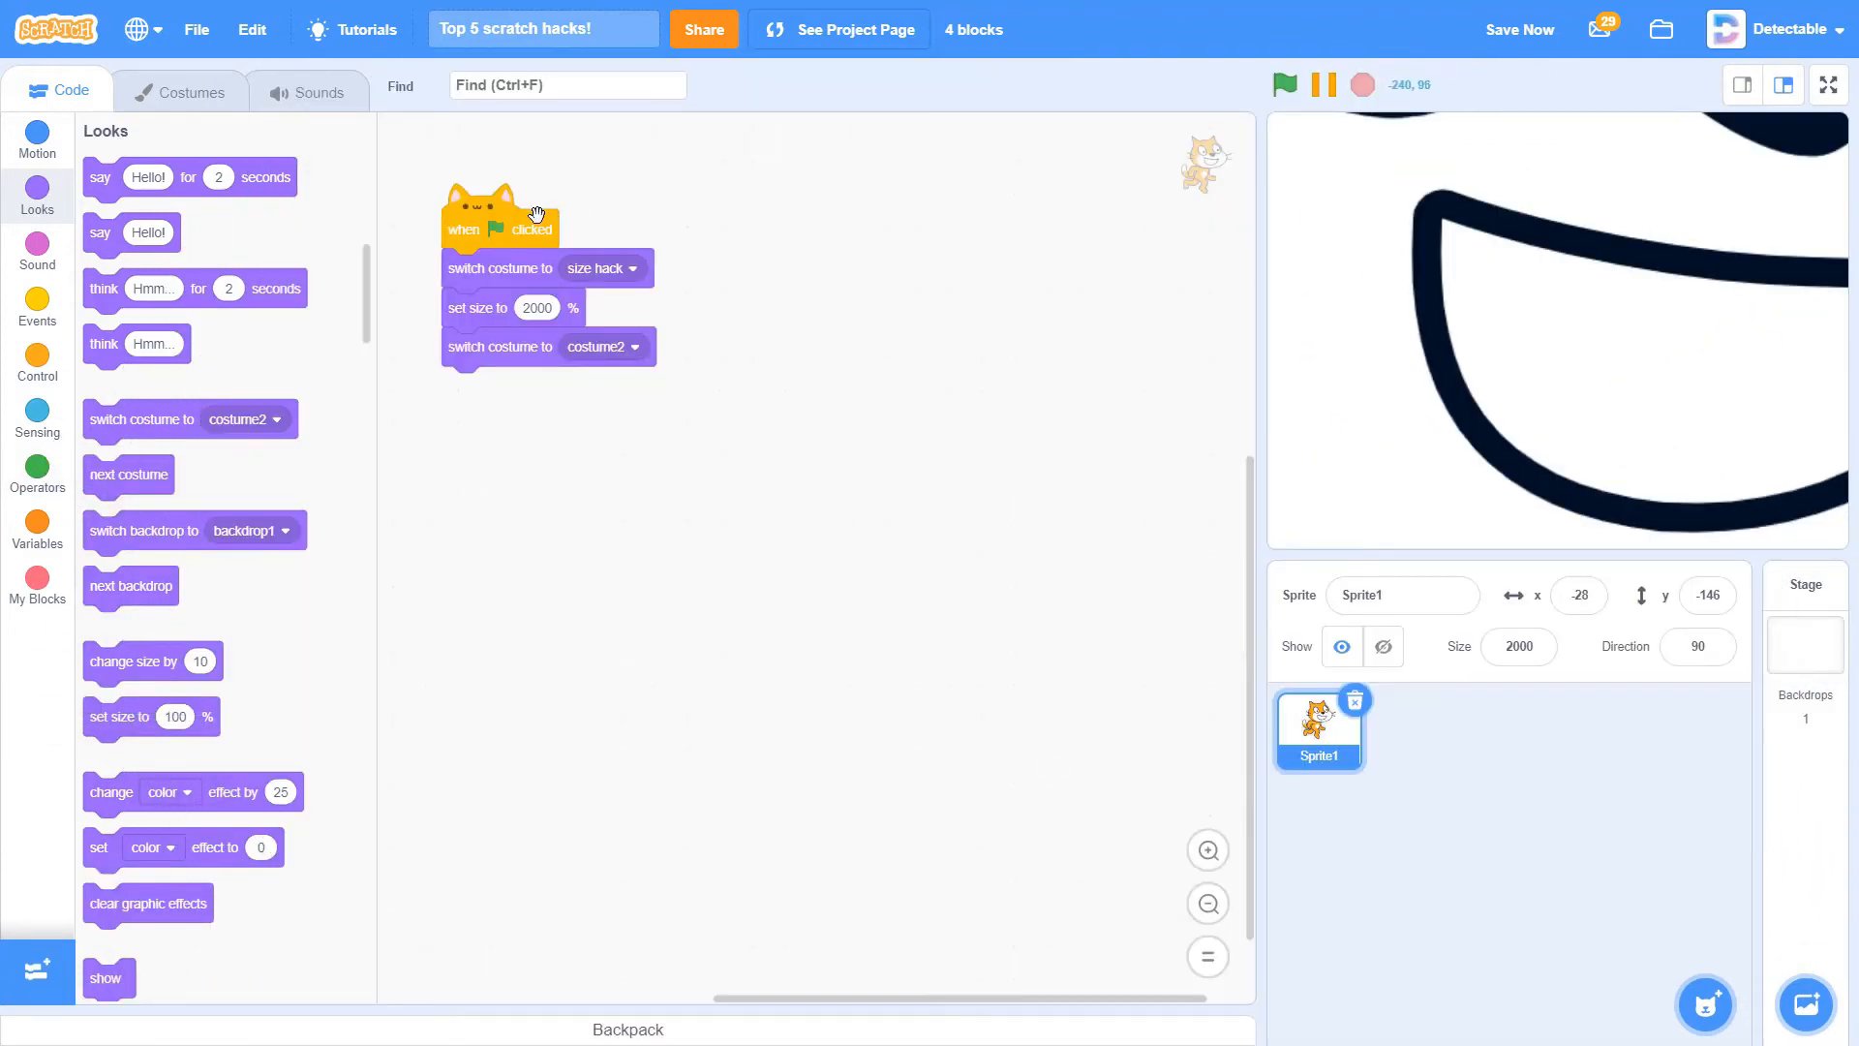
Delete the size-hack script, reset zoom, visit the costumes, save, and return to Code
{"action": "left_click_drag", "start_coordinate": [495, 203], "coordinate": [304, 255]}
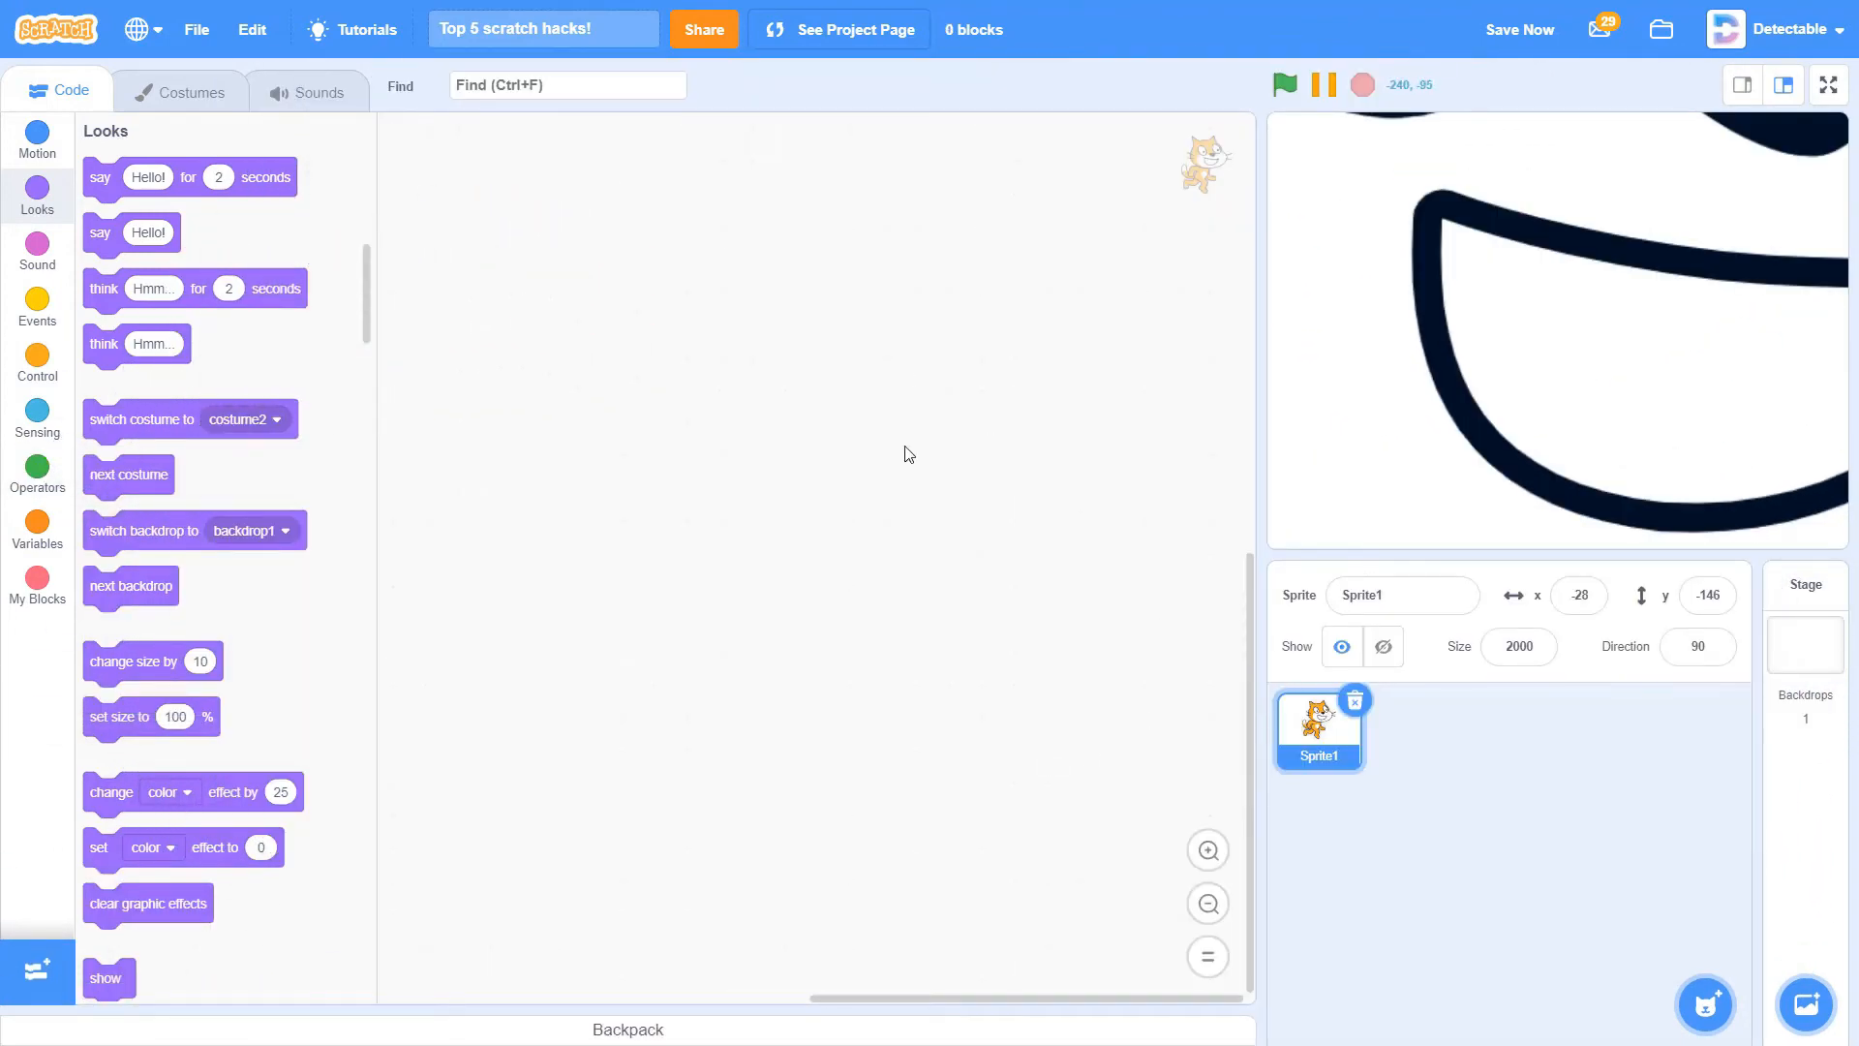
{"action": "left_click", "coordinate": [1207, 958]}
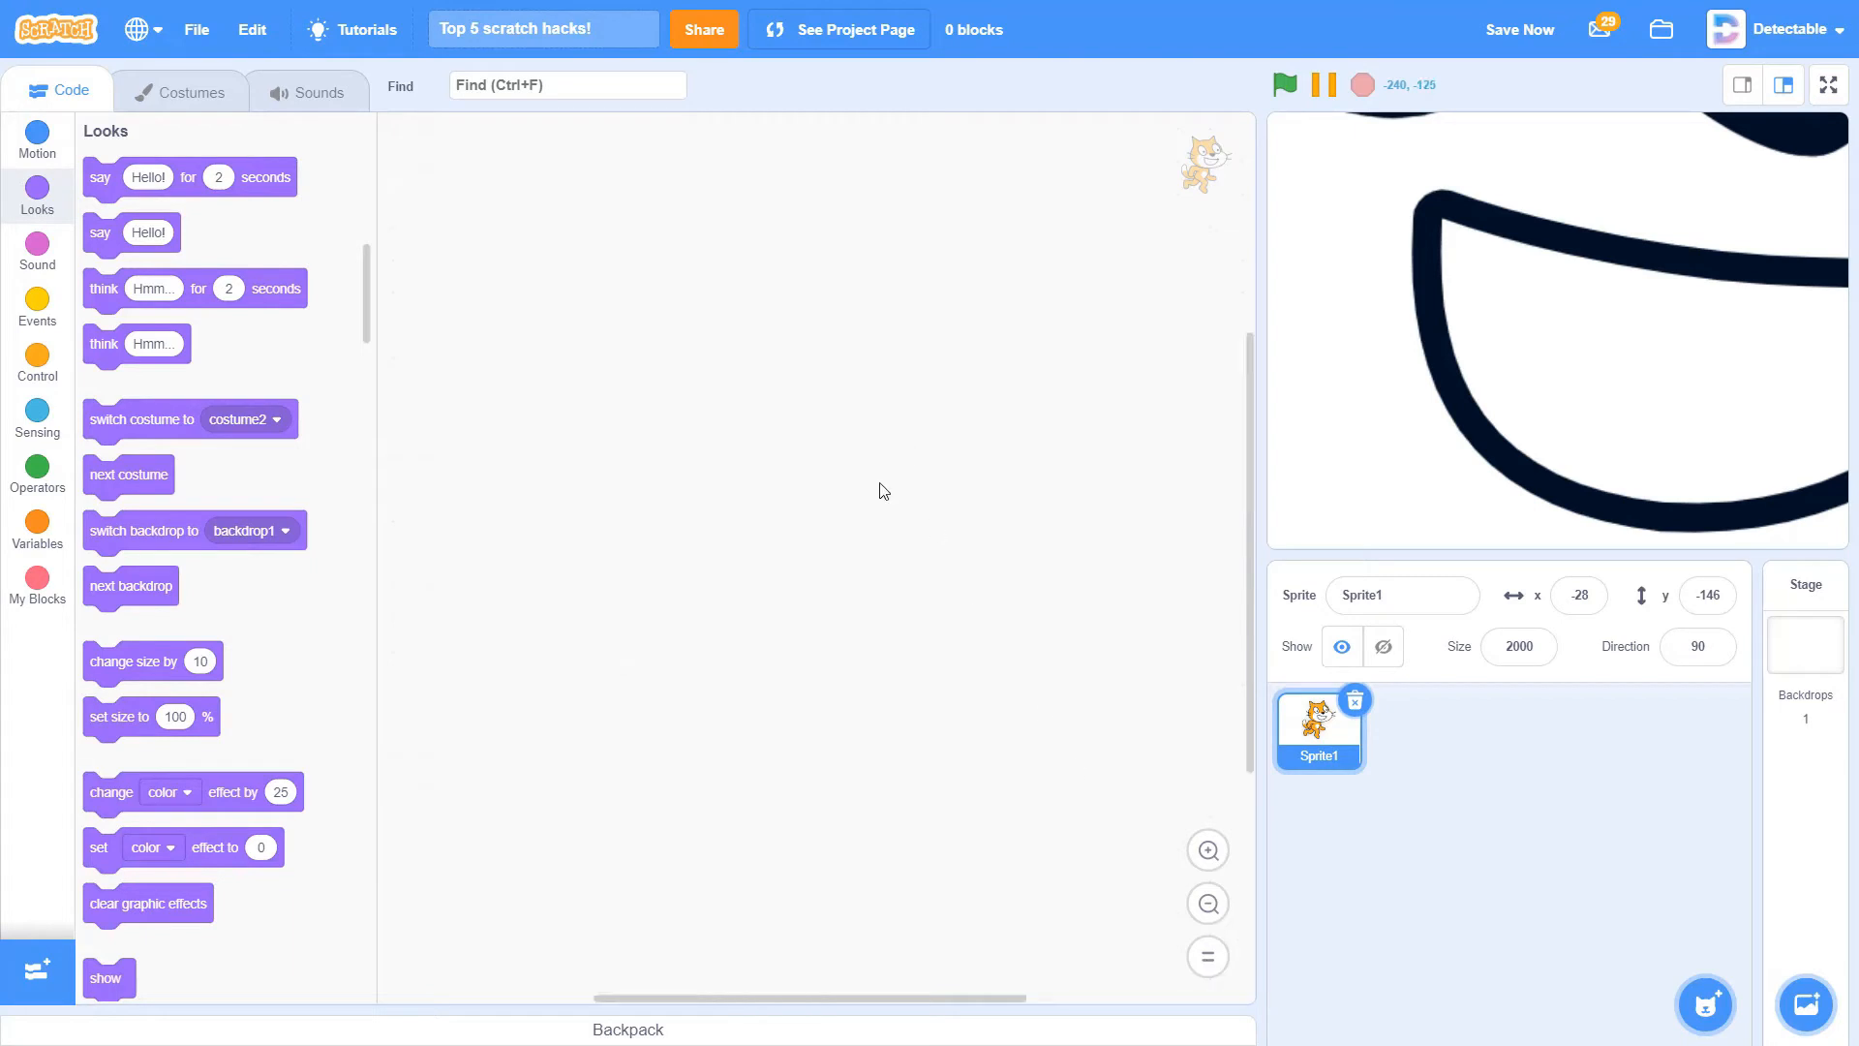
{"action": "left_click", "coordinate": [191, 91]}
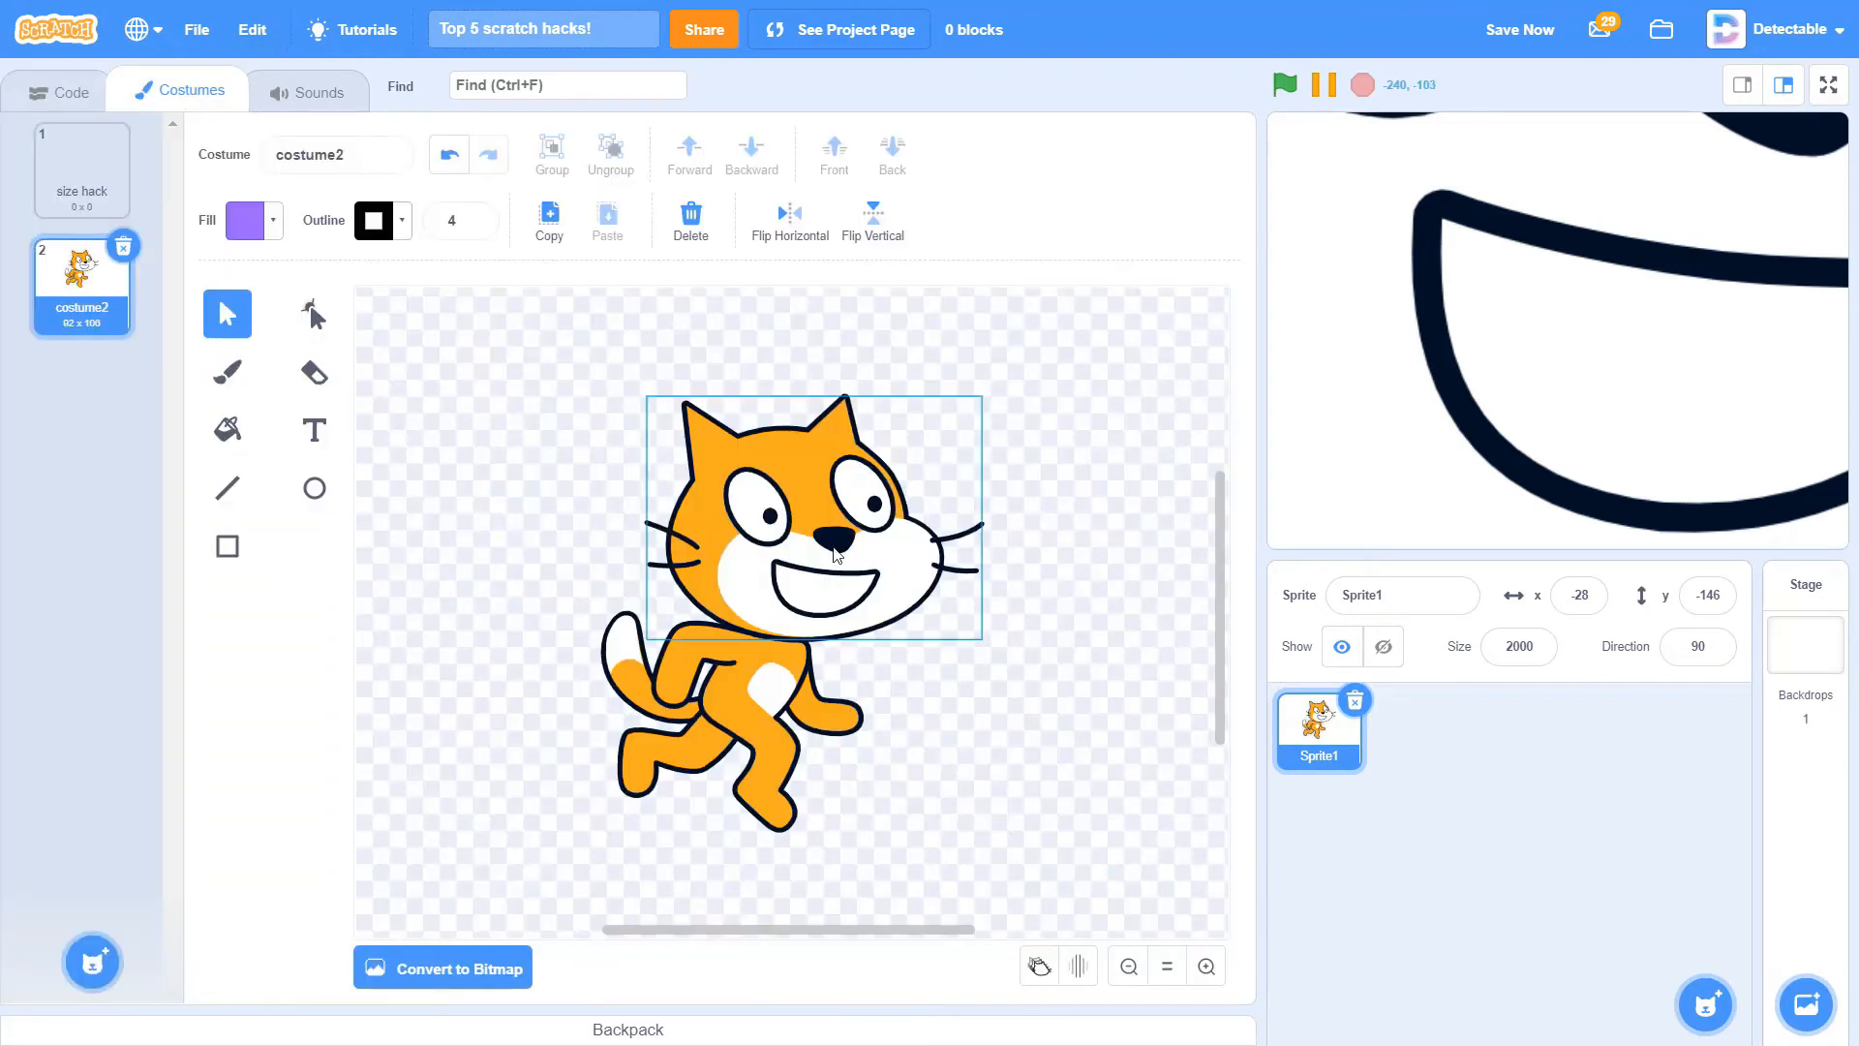
{"action": "left_click", "coordinate": [995, 649]}
{"action": "scroll", "coordinate": [1011, 687], "scroll_direction": "right", "scroll_amount": 3}
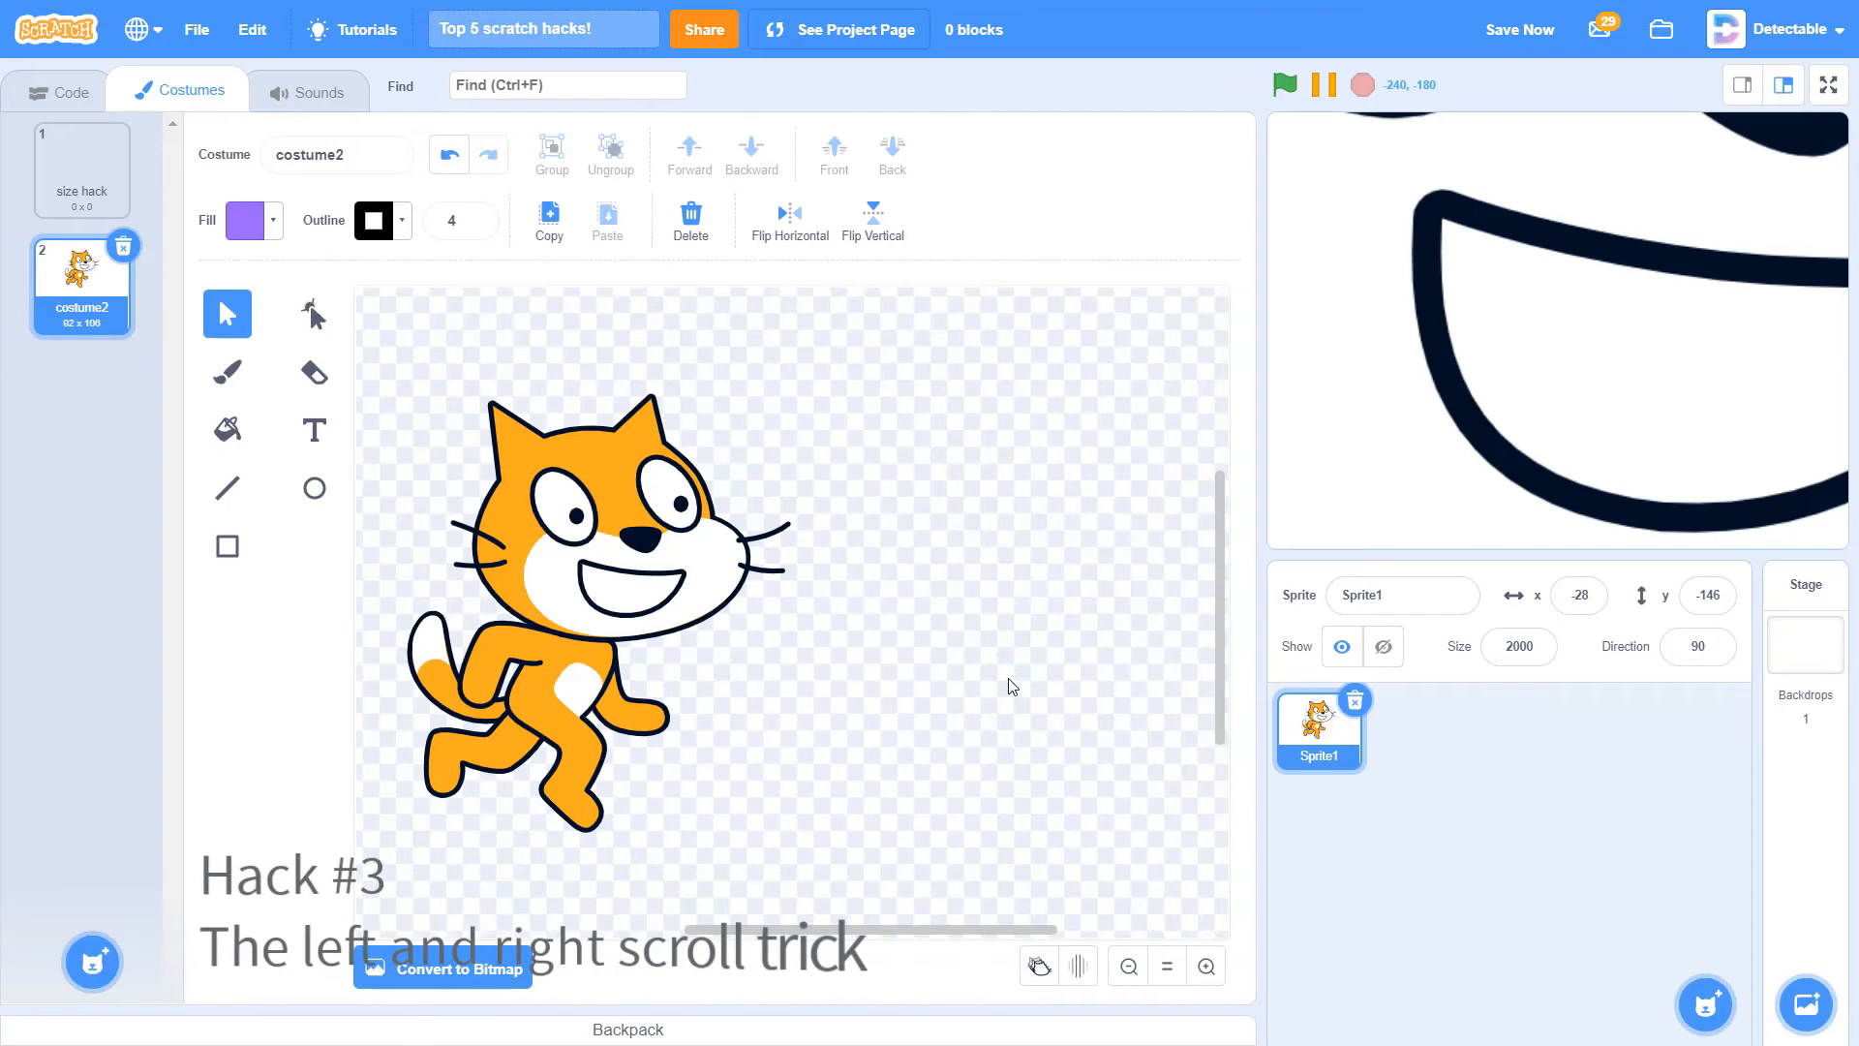
{"action": "scroll", "coordinate": [1012, 685], "scroll_direction": "left", "scroll_amount": 4}
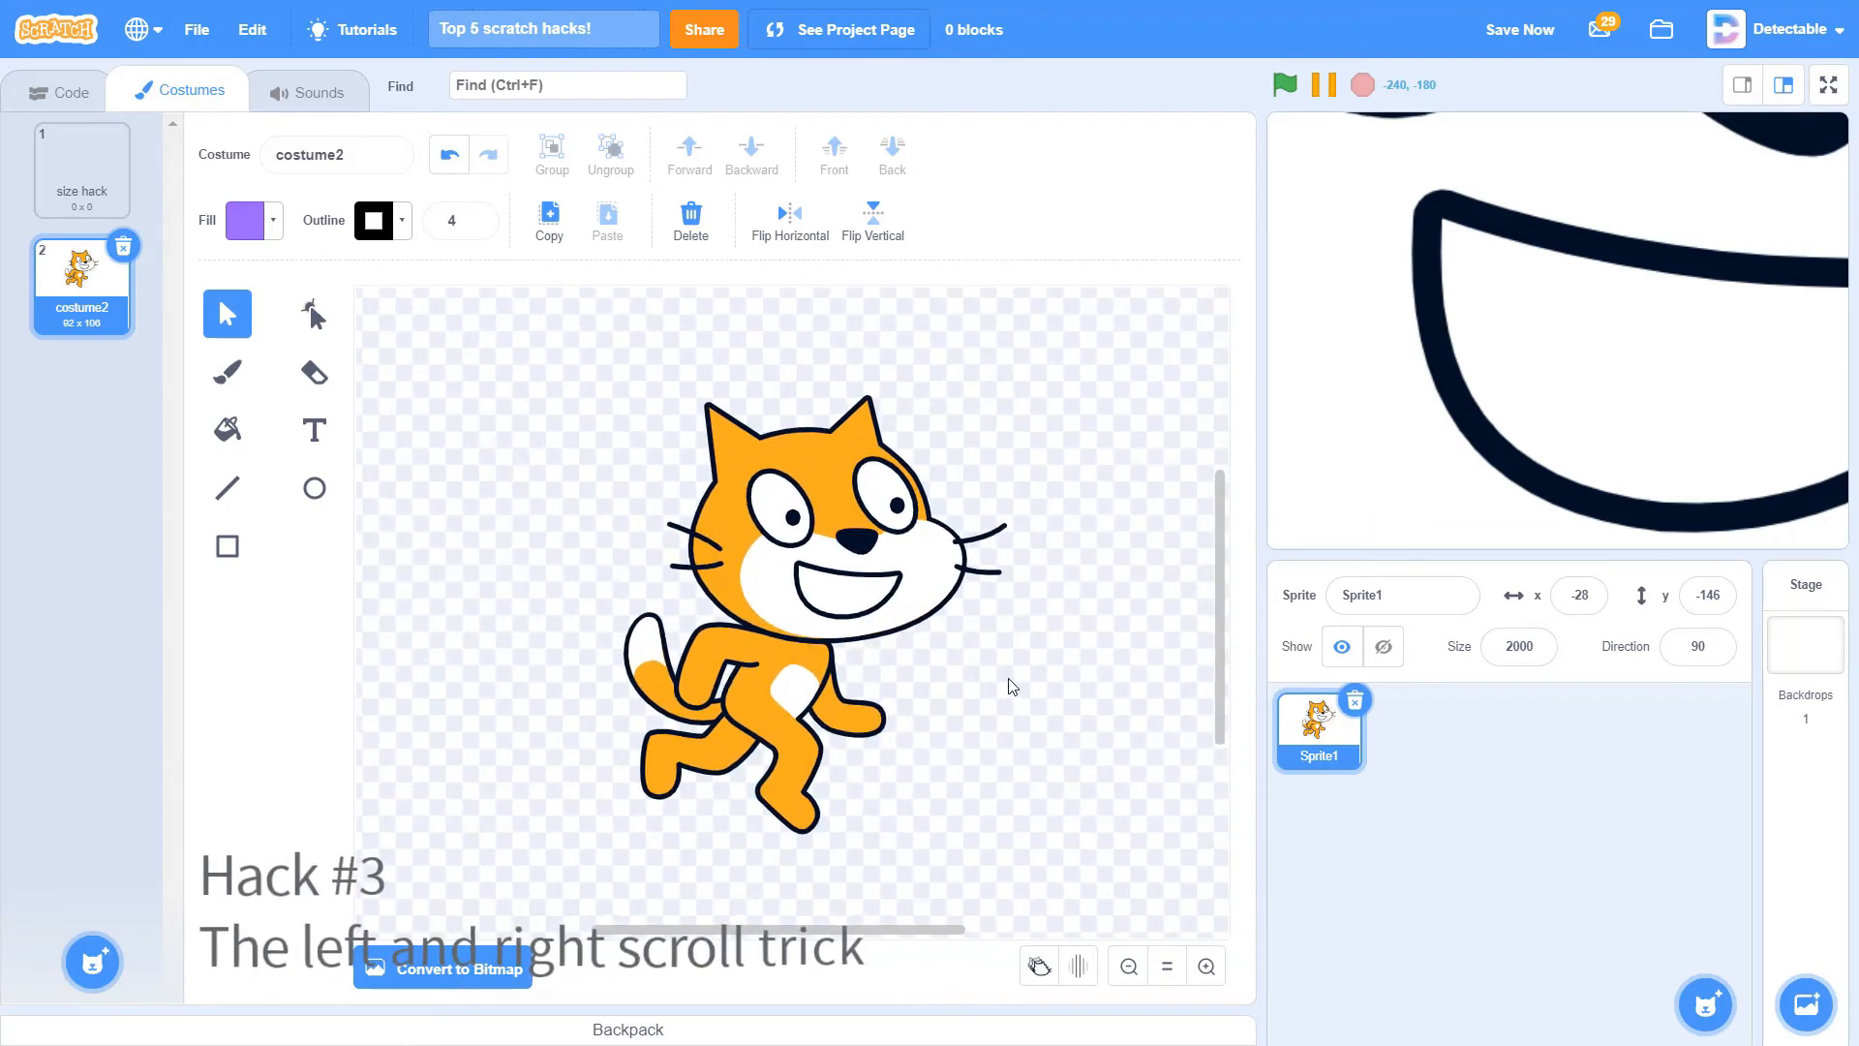
{"action": "scroll", "coordinate": [1011, 685], "scroll_direction": "down", "scroll_amount": 4}
{"action": "scroll", "coordinate": [1011, 686], "scroll_direction": "up", "scroll_amount": 4}
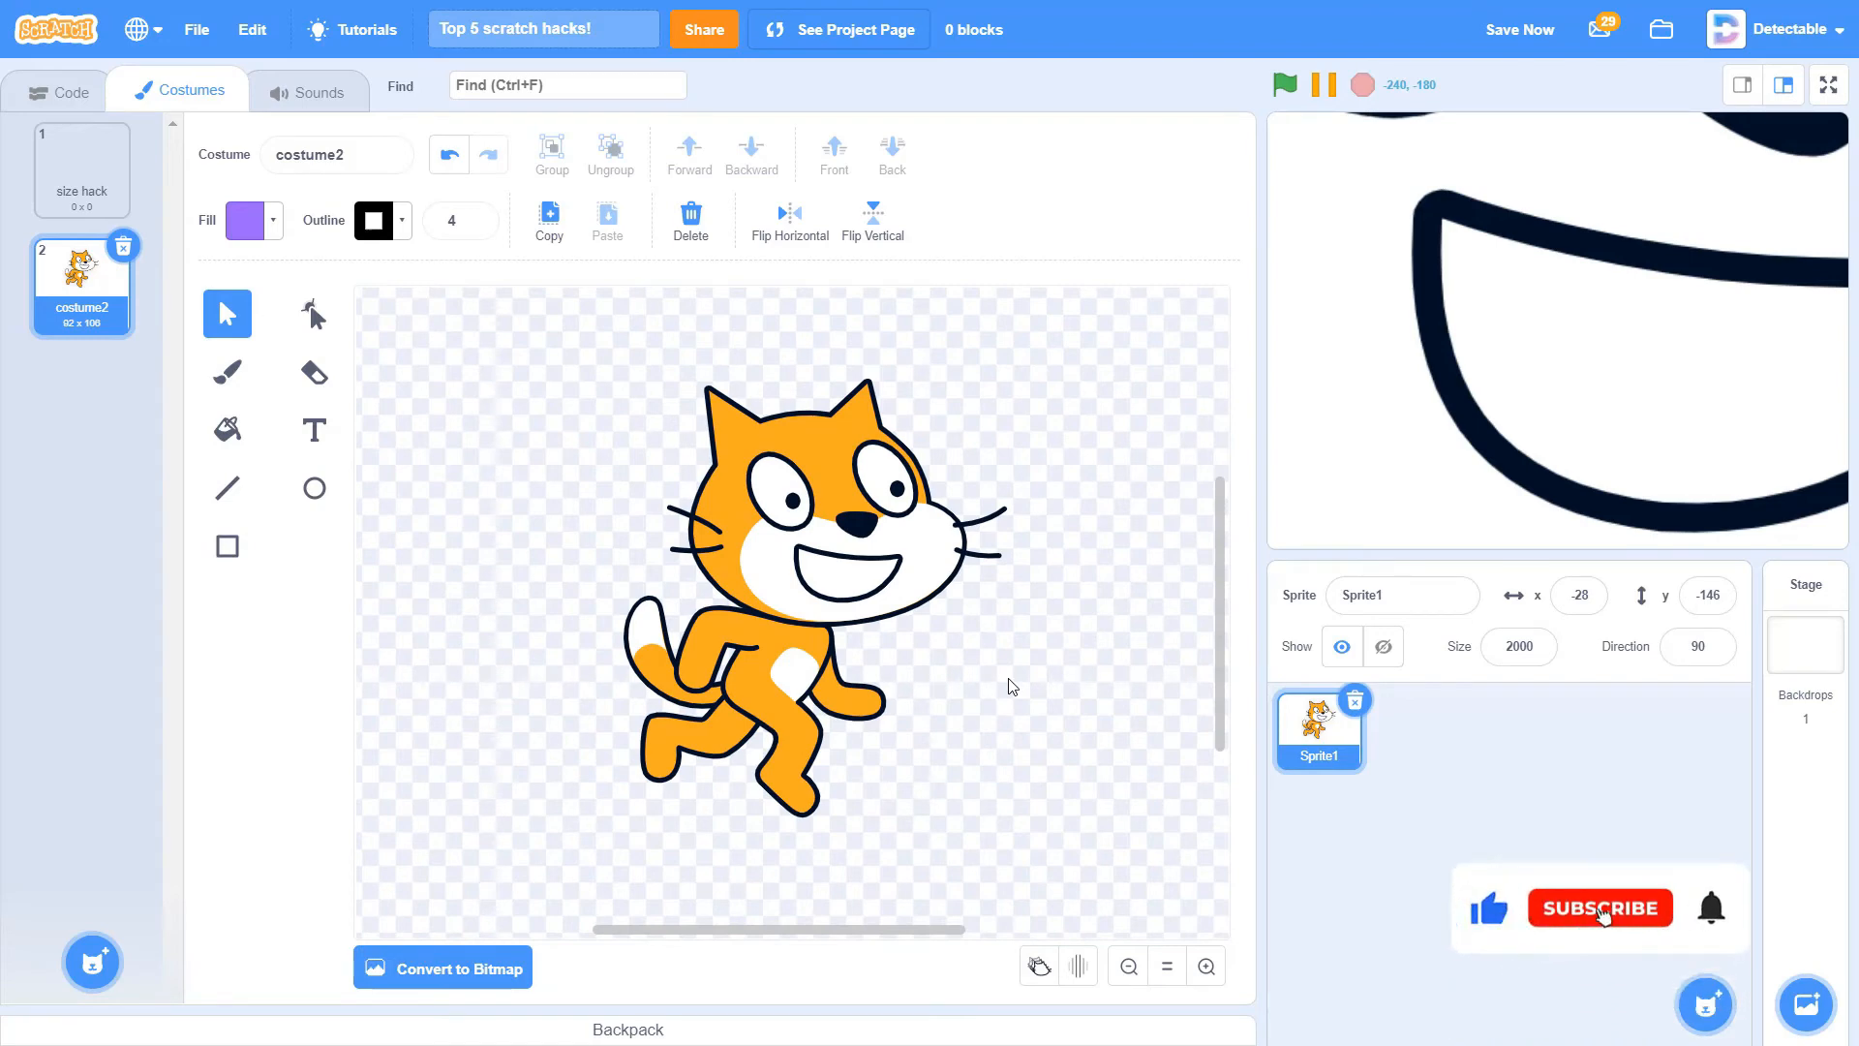
{"action": "scroll", "coordinate": [1011, 685], "scroll_direction": "right", "scroll_amount": 4}
{"action": "scroll", "coordinate": [1012, 686], "scroll_direction": "left", "scroll_amount": 6}
{"action": "scroll", "coordinate": [1012, 686], "scroll_direction": "right", "scroll_amount": 4}
{"action": "scroll", "coordinate": [1011, 686], "scroll_direction": "left", "scroll_amount": 4}
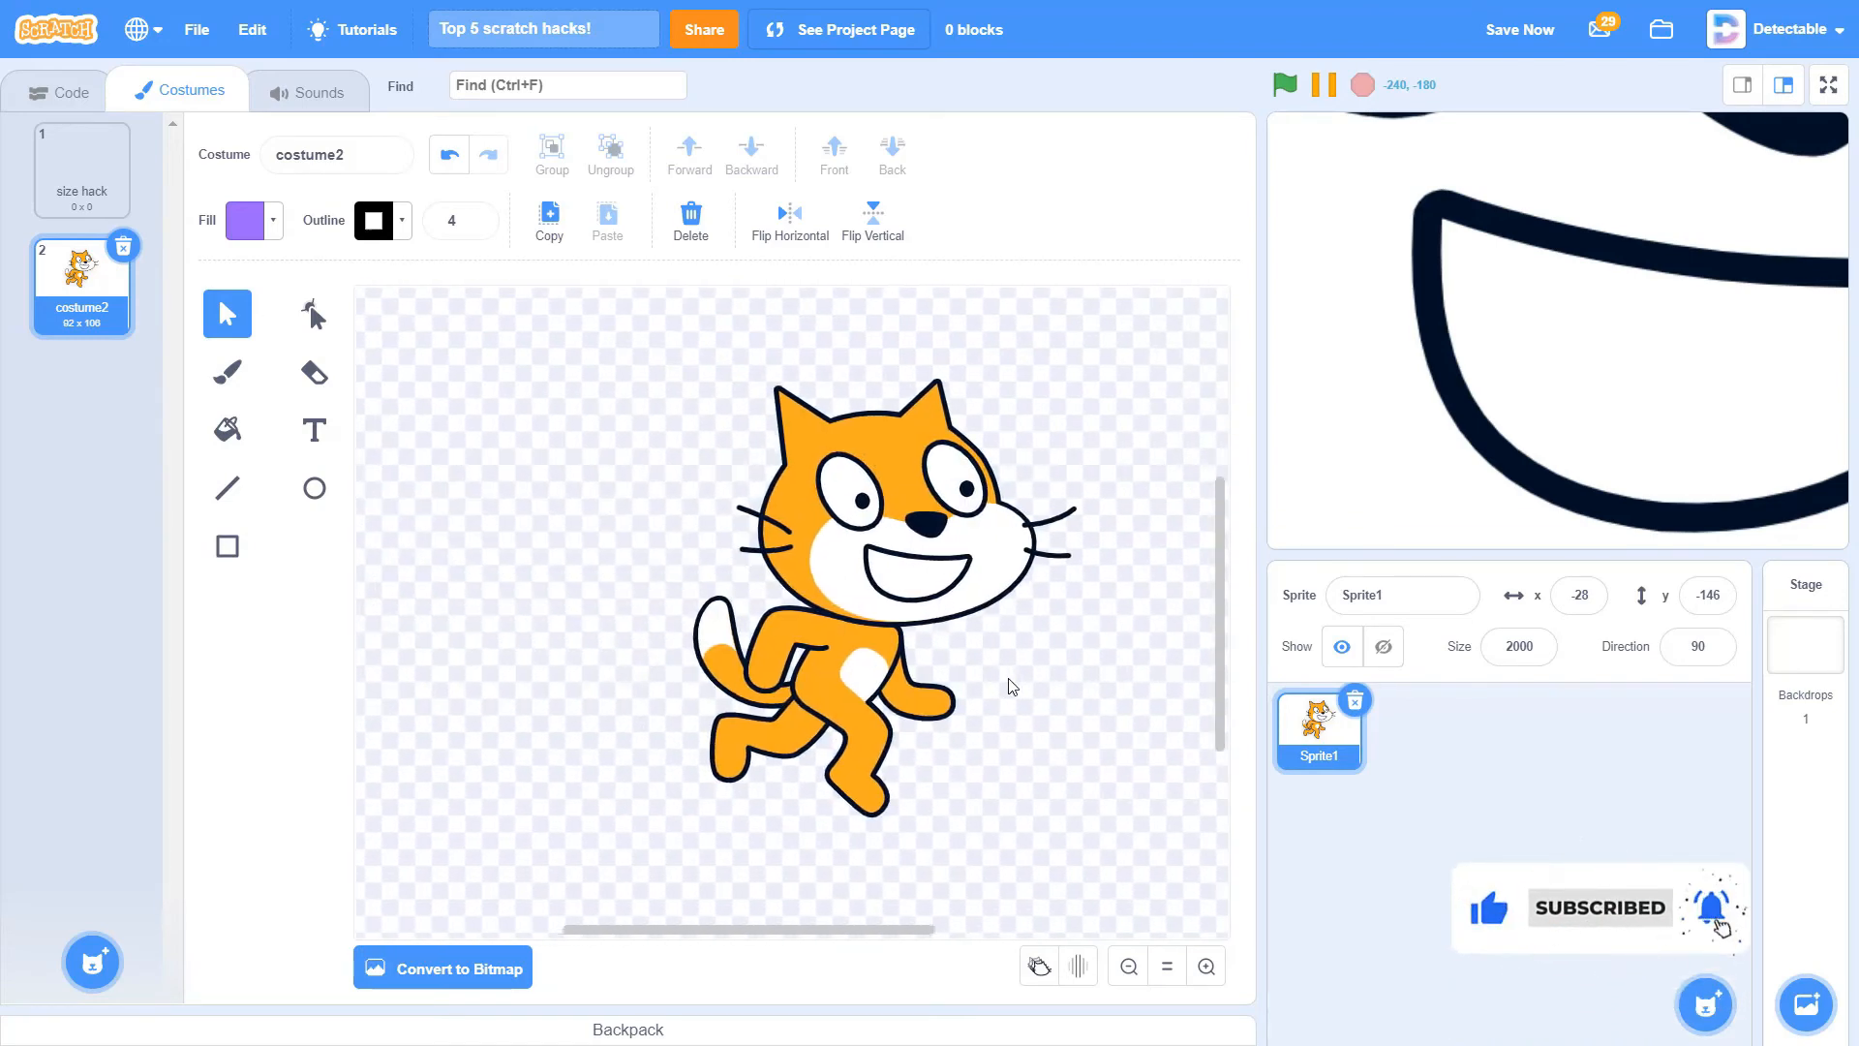
{"action": "scroll", "coordinate": [1012, 685], "scroll_direction": "left", "scroll_amount": 2}
{"action": "scroll", "coordinate": [1012, 686], "scroll_direction": "right", "scroll_amount": 6}
{"action": "scroll", "coordinate": [1012, 686], "scroll_direction": "left", "scroll_amount": 5}
{"action": "key", "text": "ctrl+s"}
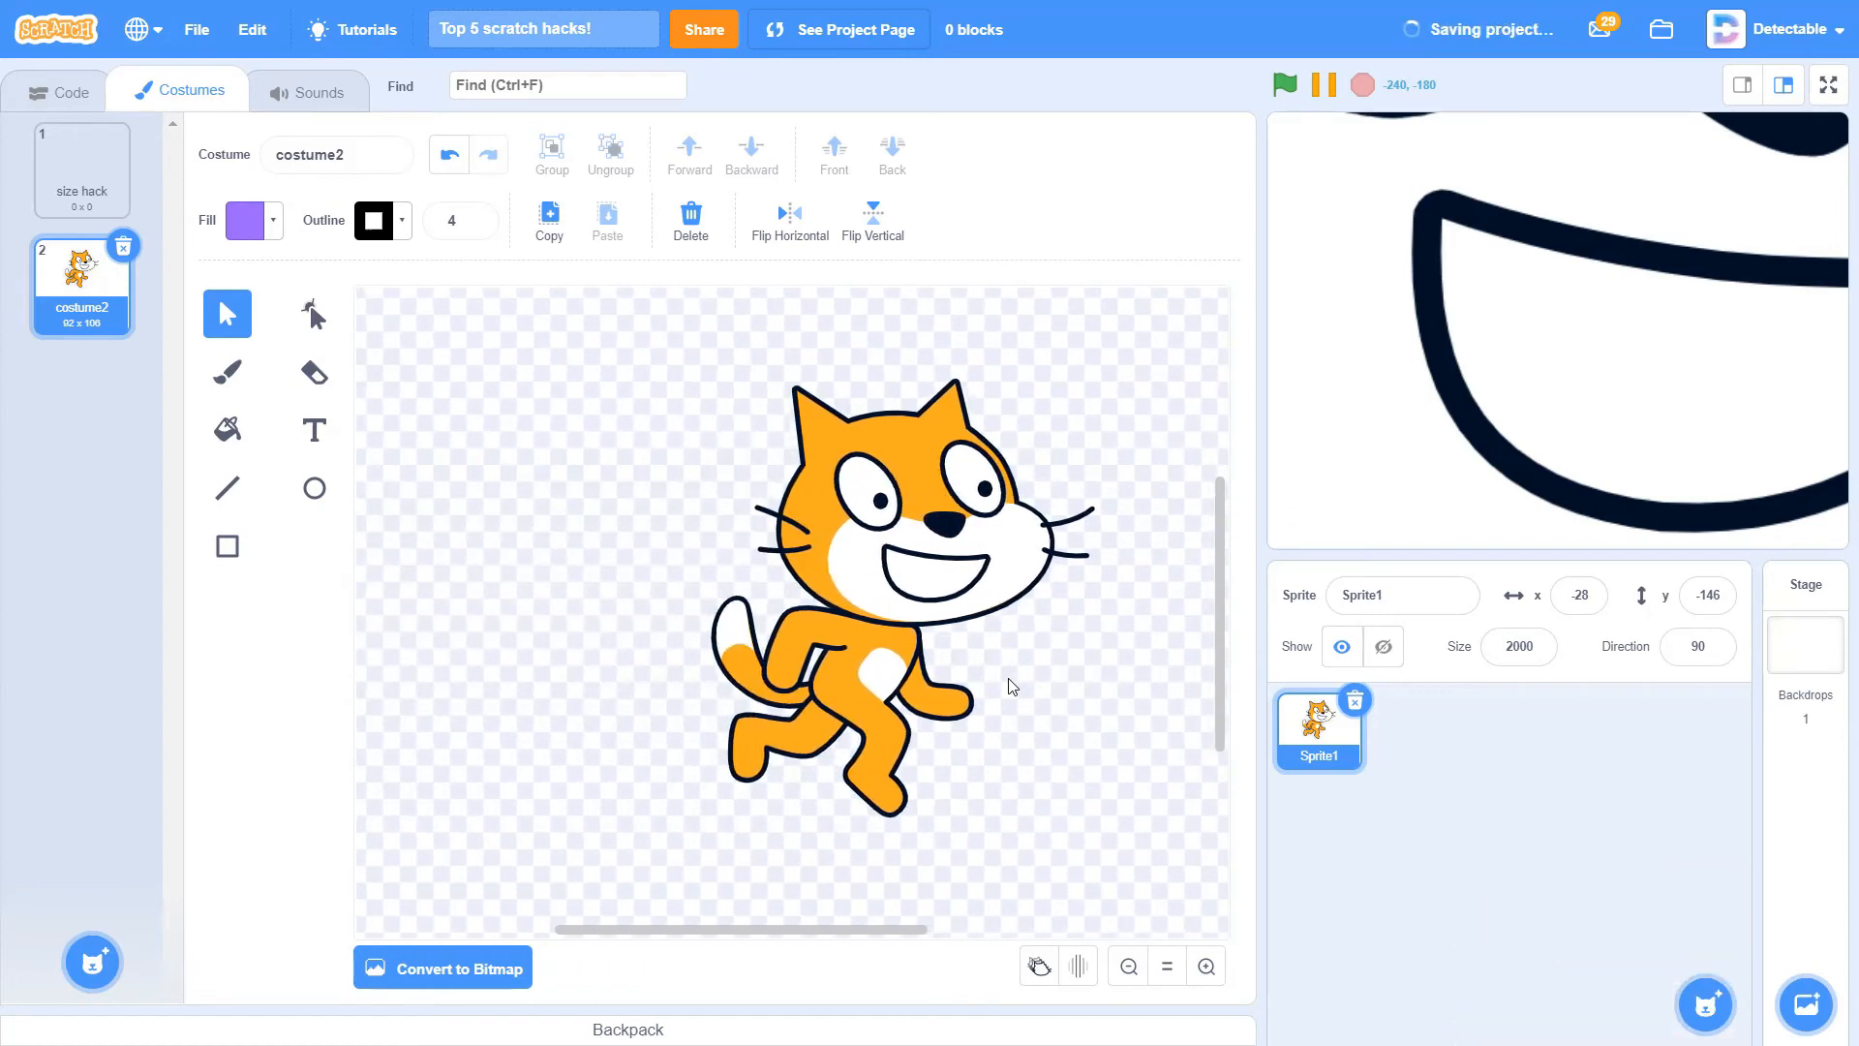
{"action": "scroll", "coordinate": [1010, 687], "scroll_direction": "right", "scroll_amount": 2}
{"action": "scroll", "coordinate": [1012, 687], "scroll_direction": "left", "scroll_amount": 3}
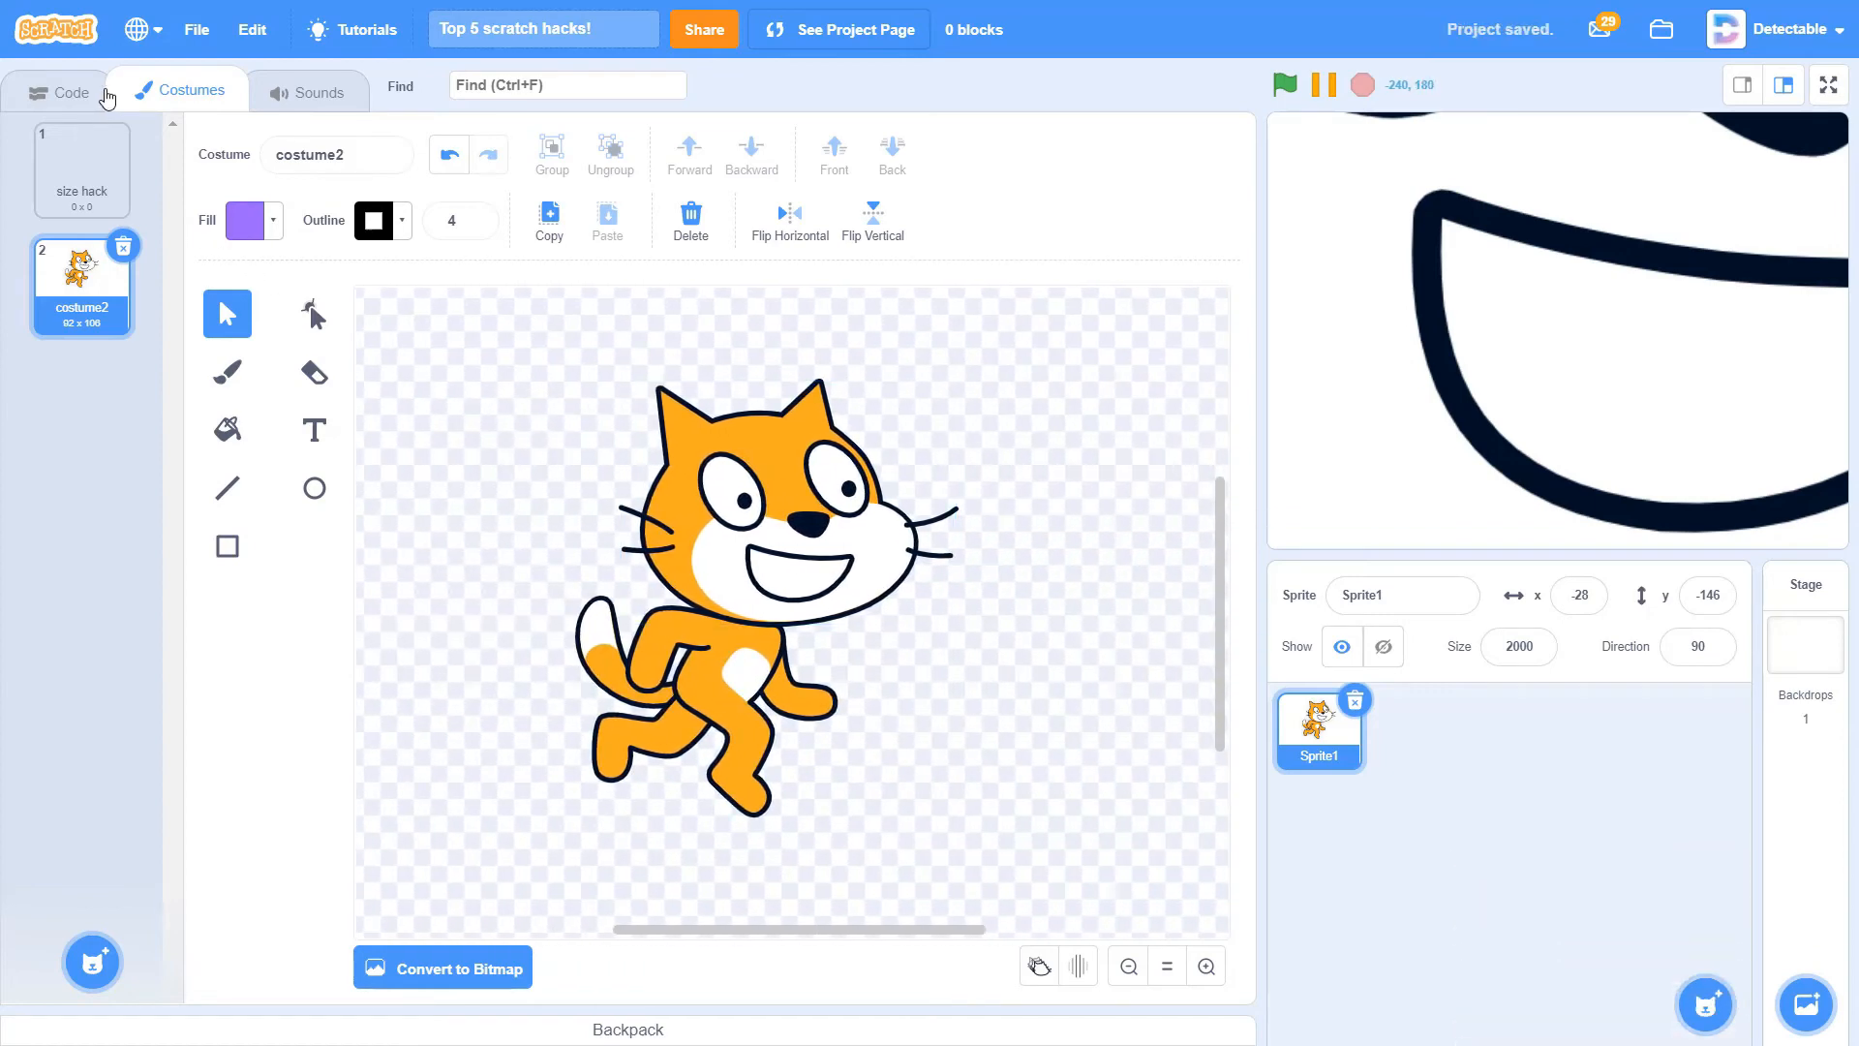
{"action": "left_click", "coordinate": [72, 91]}
Drag out a switch costume to costume2 block and delete it again
{"action": "left_click_drag", "start_coordinate": [142, 419], "coordinate": [611, 375]}
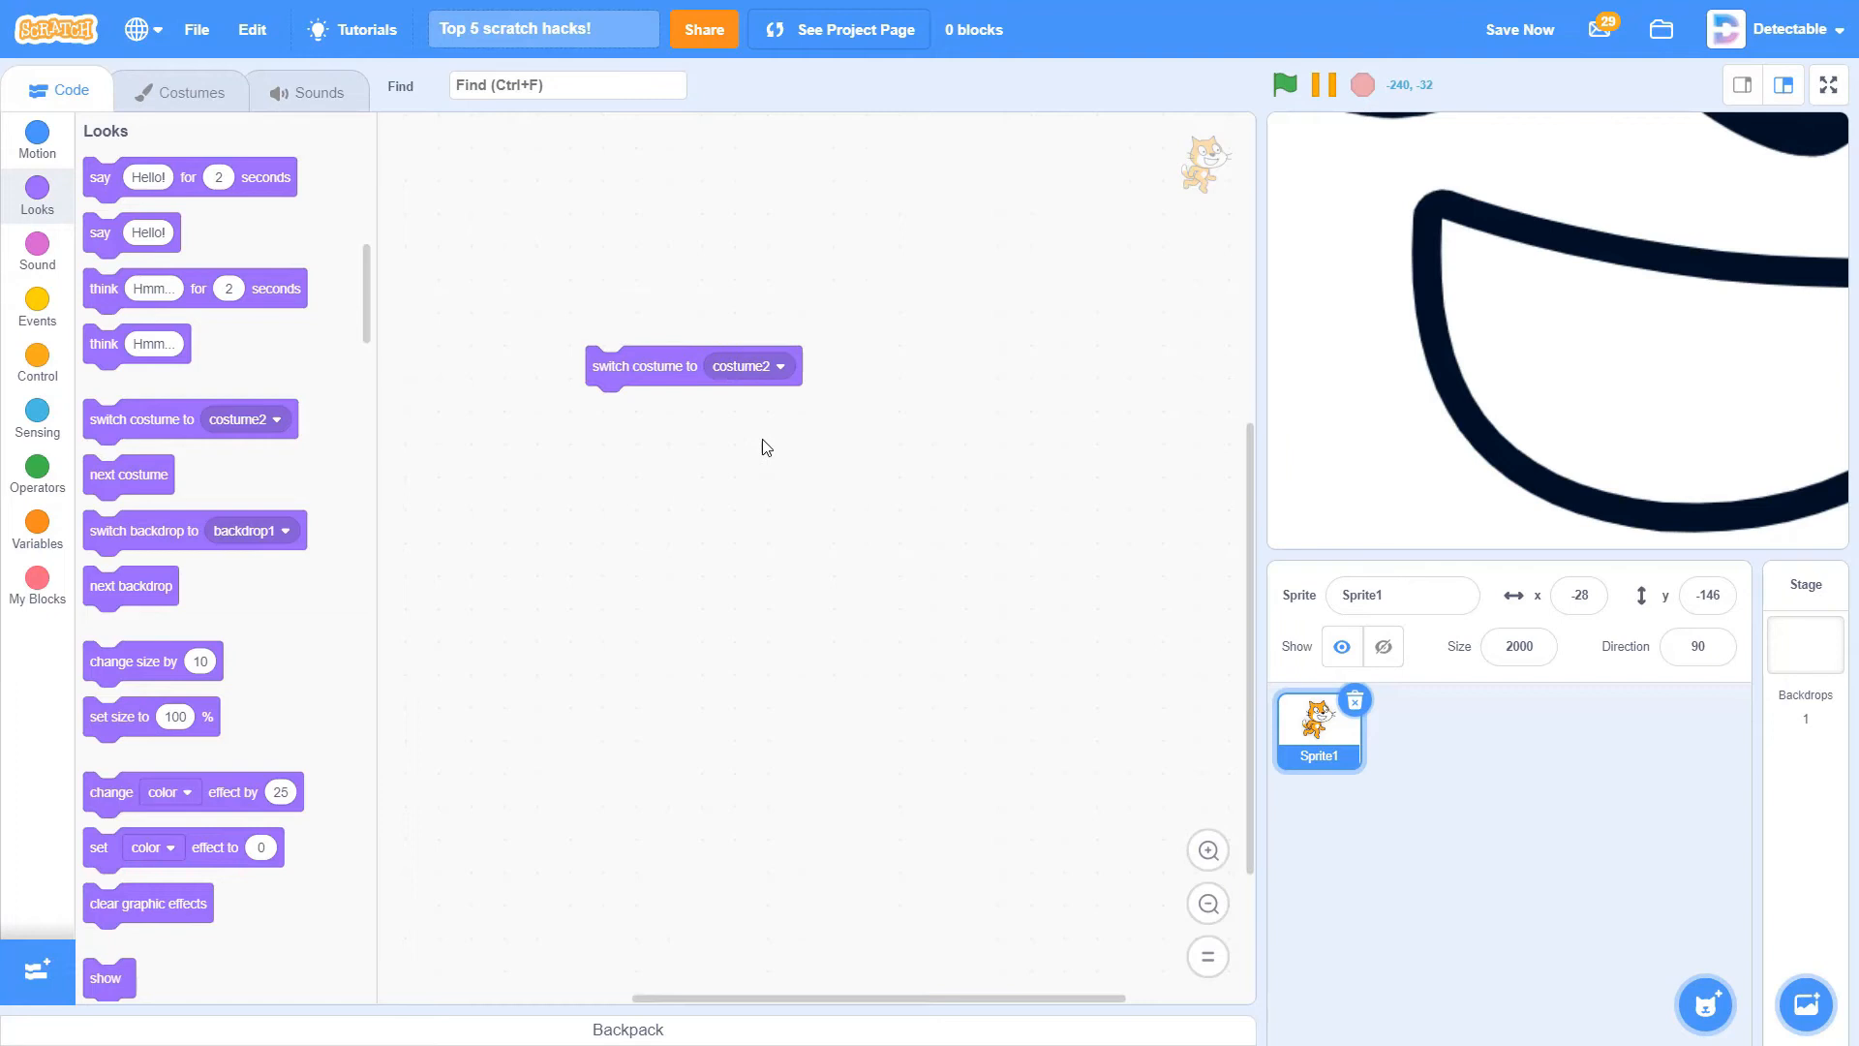
{"action": "scroll", "coordinate": [1104, 708], "scroll_direction": "up", "scroll_amount": 2}
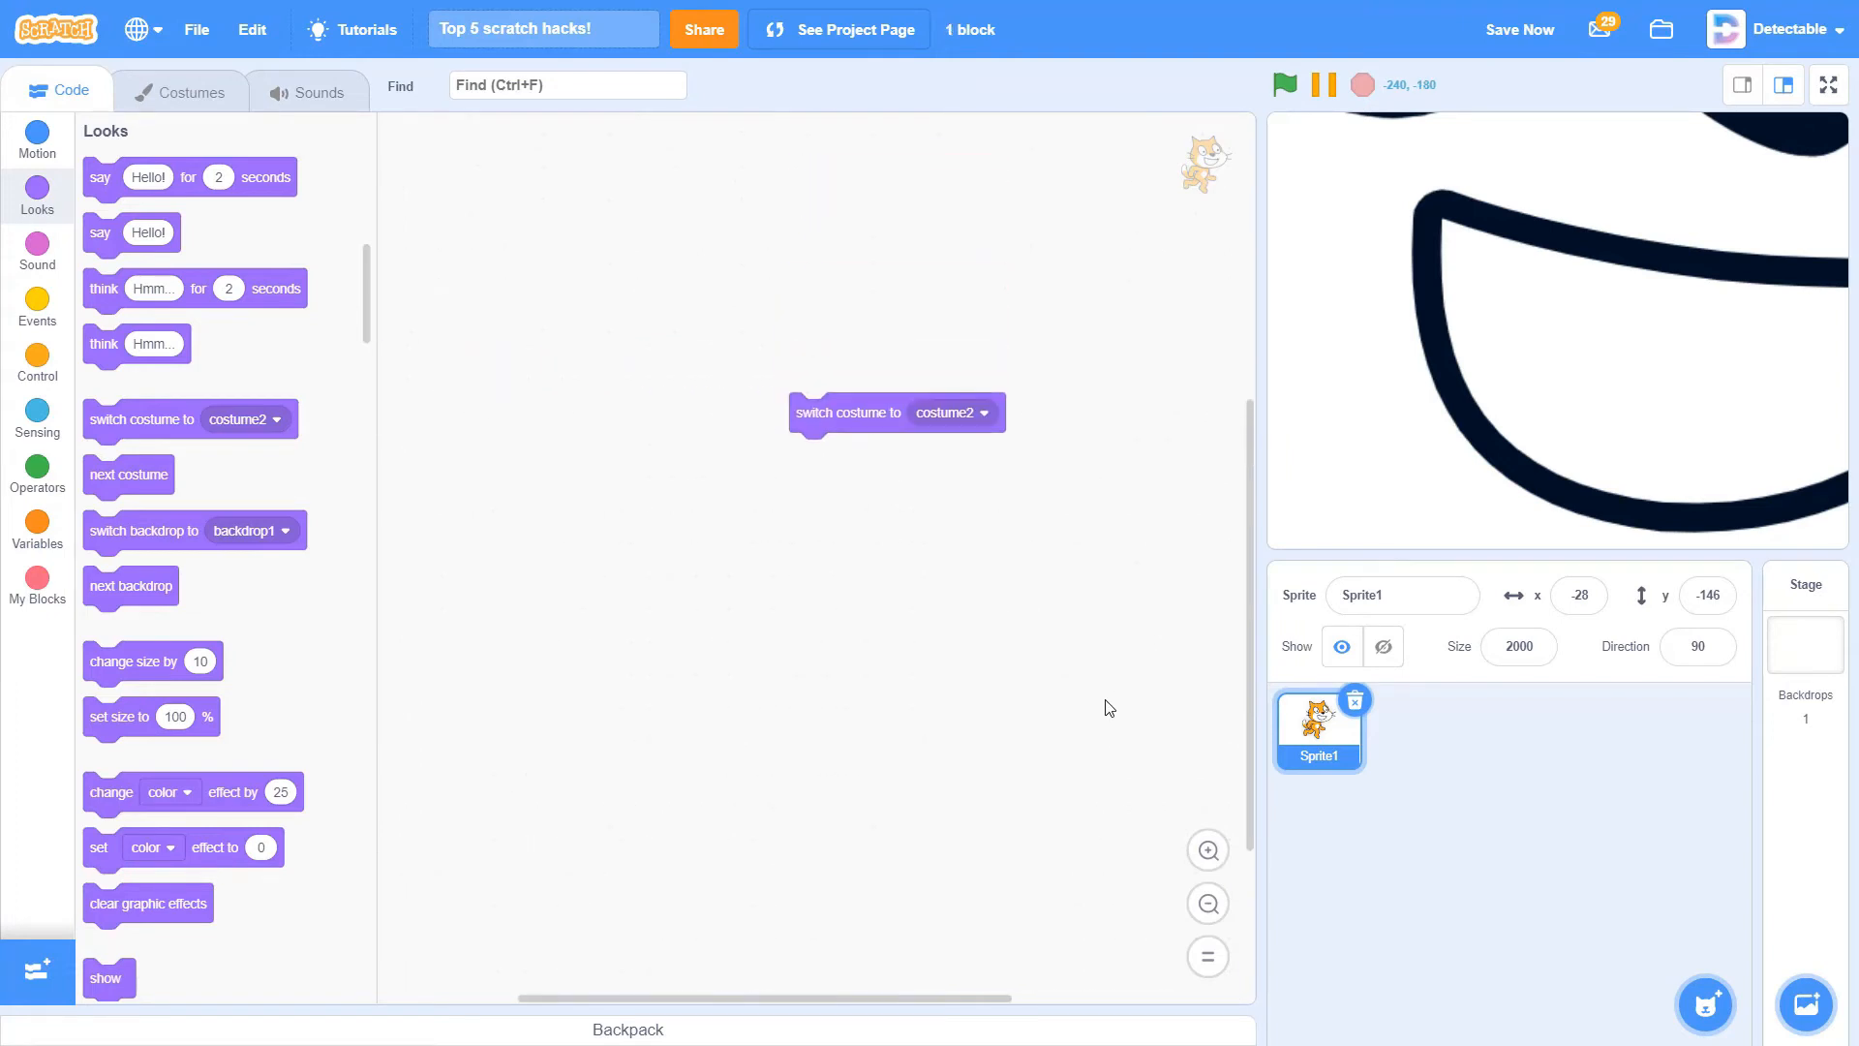
{"action": "scroll", "coordinate": [1104, 707], "scroll_direction": "left", "scroll_amount": 2}
{"action": "left_click_drag", "start_coordinate": [847, 434], "coordinate": [262, 429]}
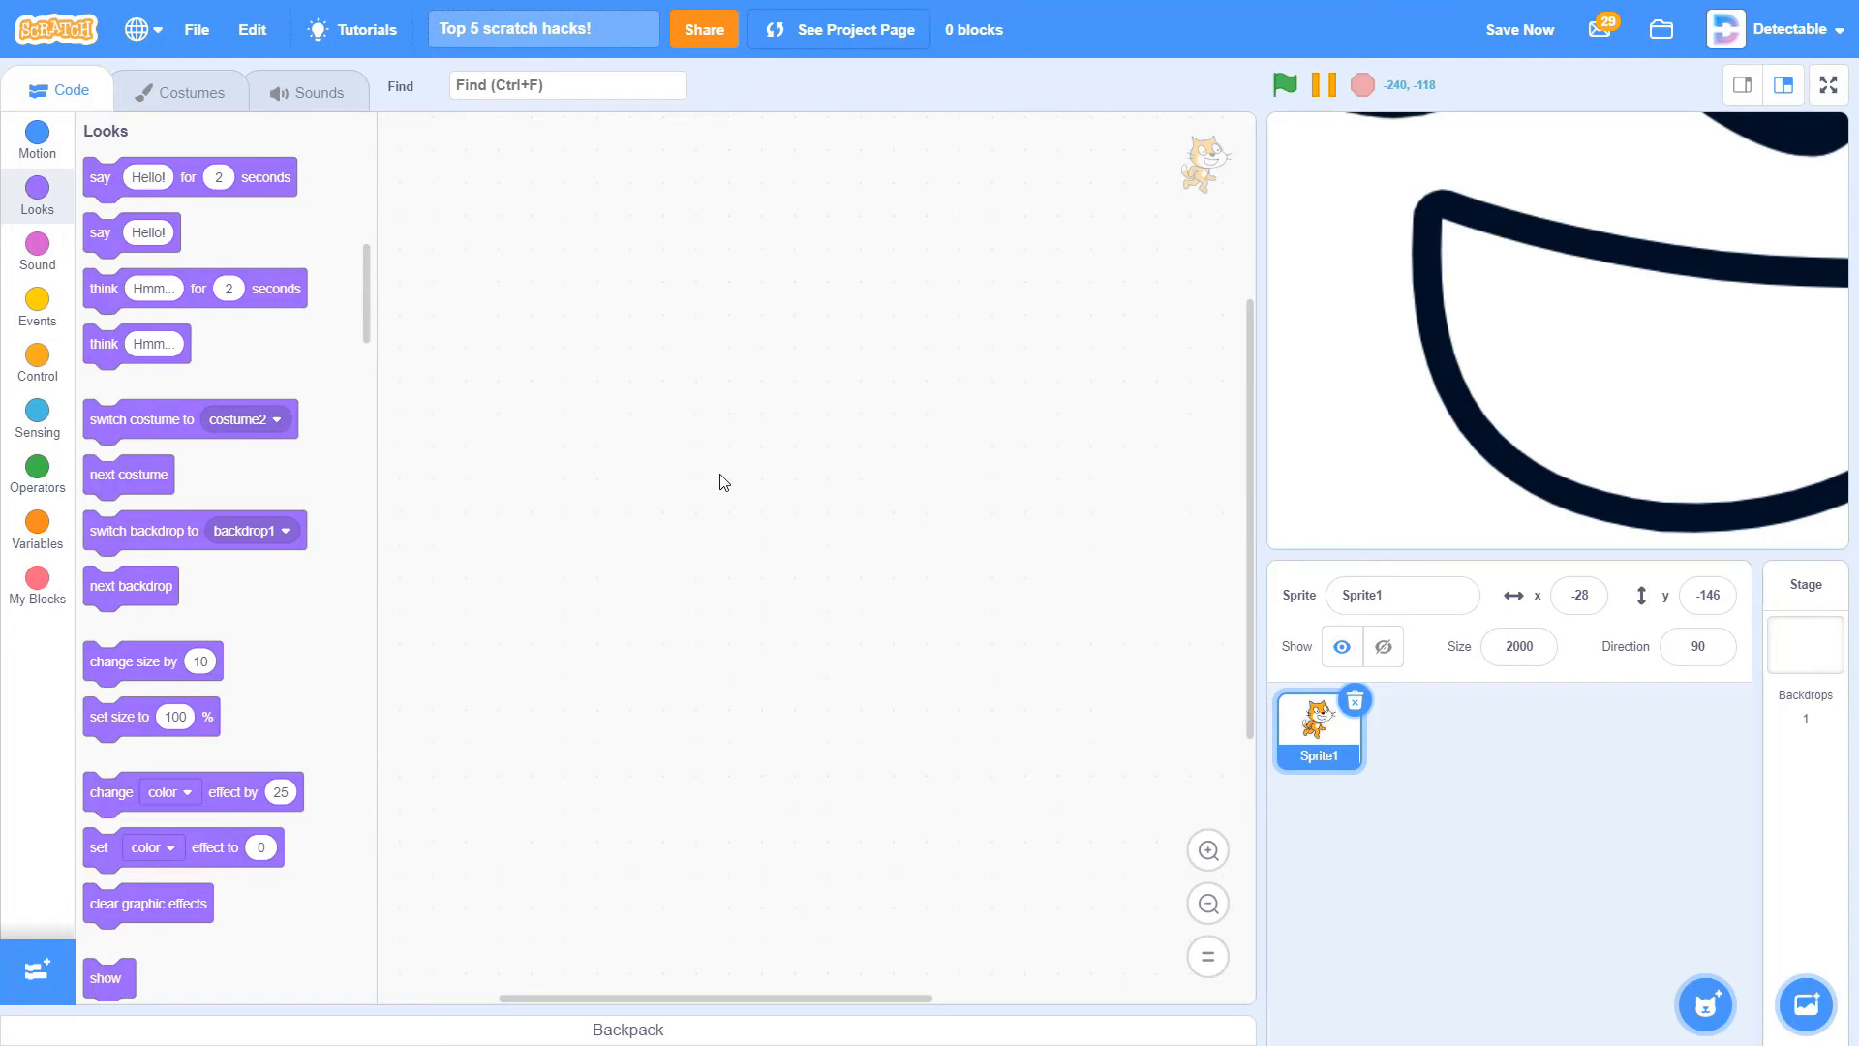
Export costume2 as an SVG file and dismiss the browser download notice
{"action": "left_click", "coordinate": [175, 92]}
{"action": "left_click", "coordinate": [82, 283]}
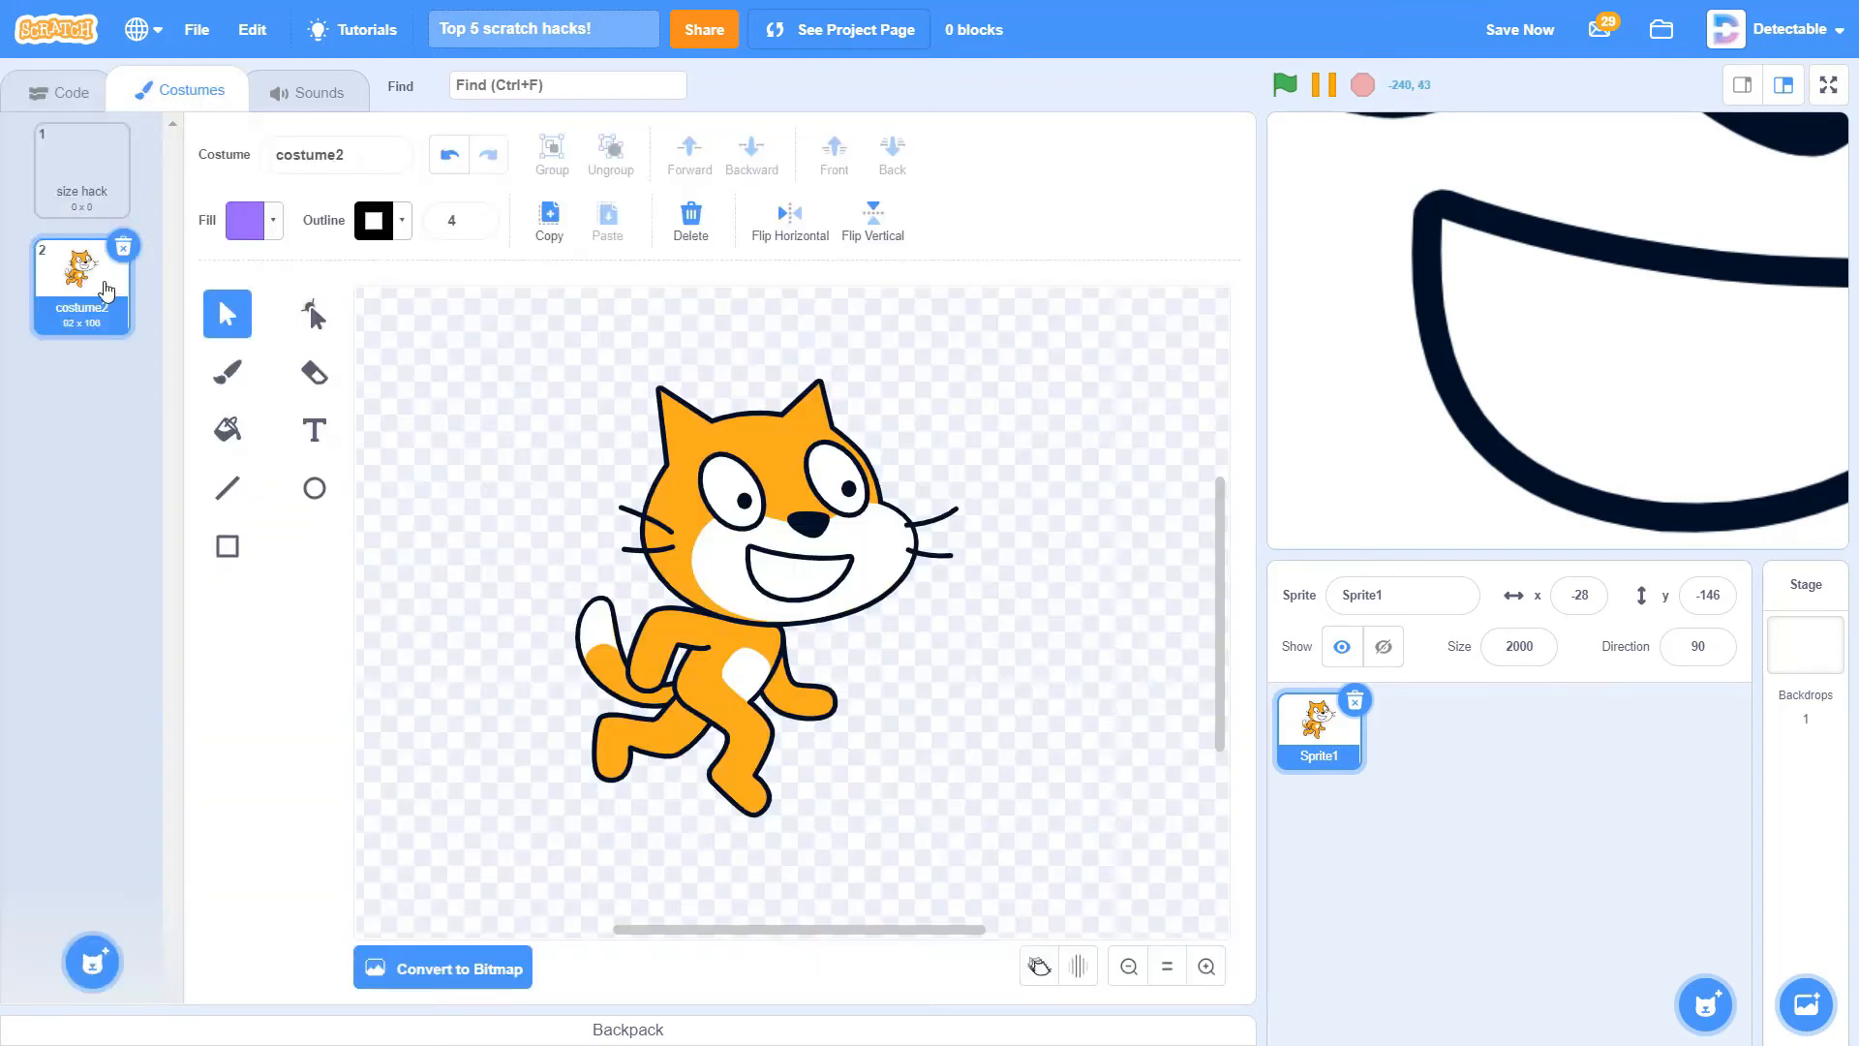
{"action": "right_click", "coordinate": [103, 297]}
{"action": "left_click", "coordinate": [129, 352]}
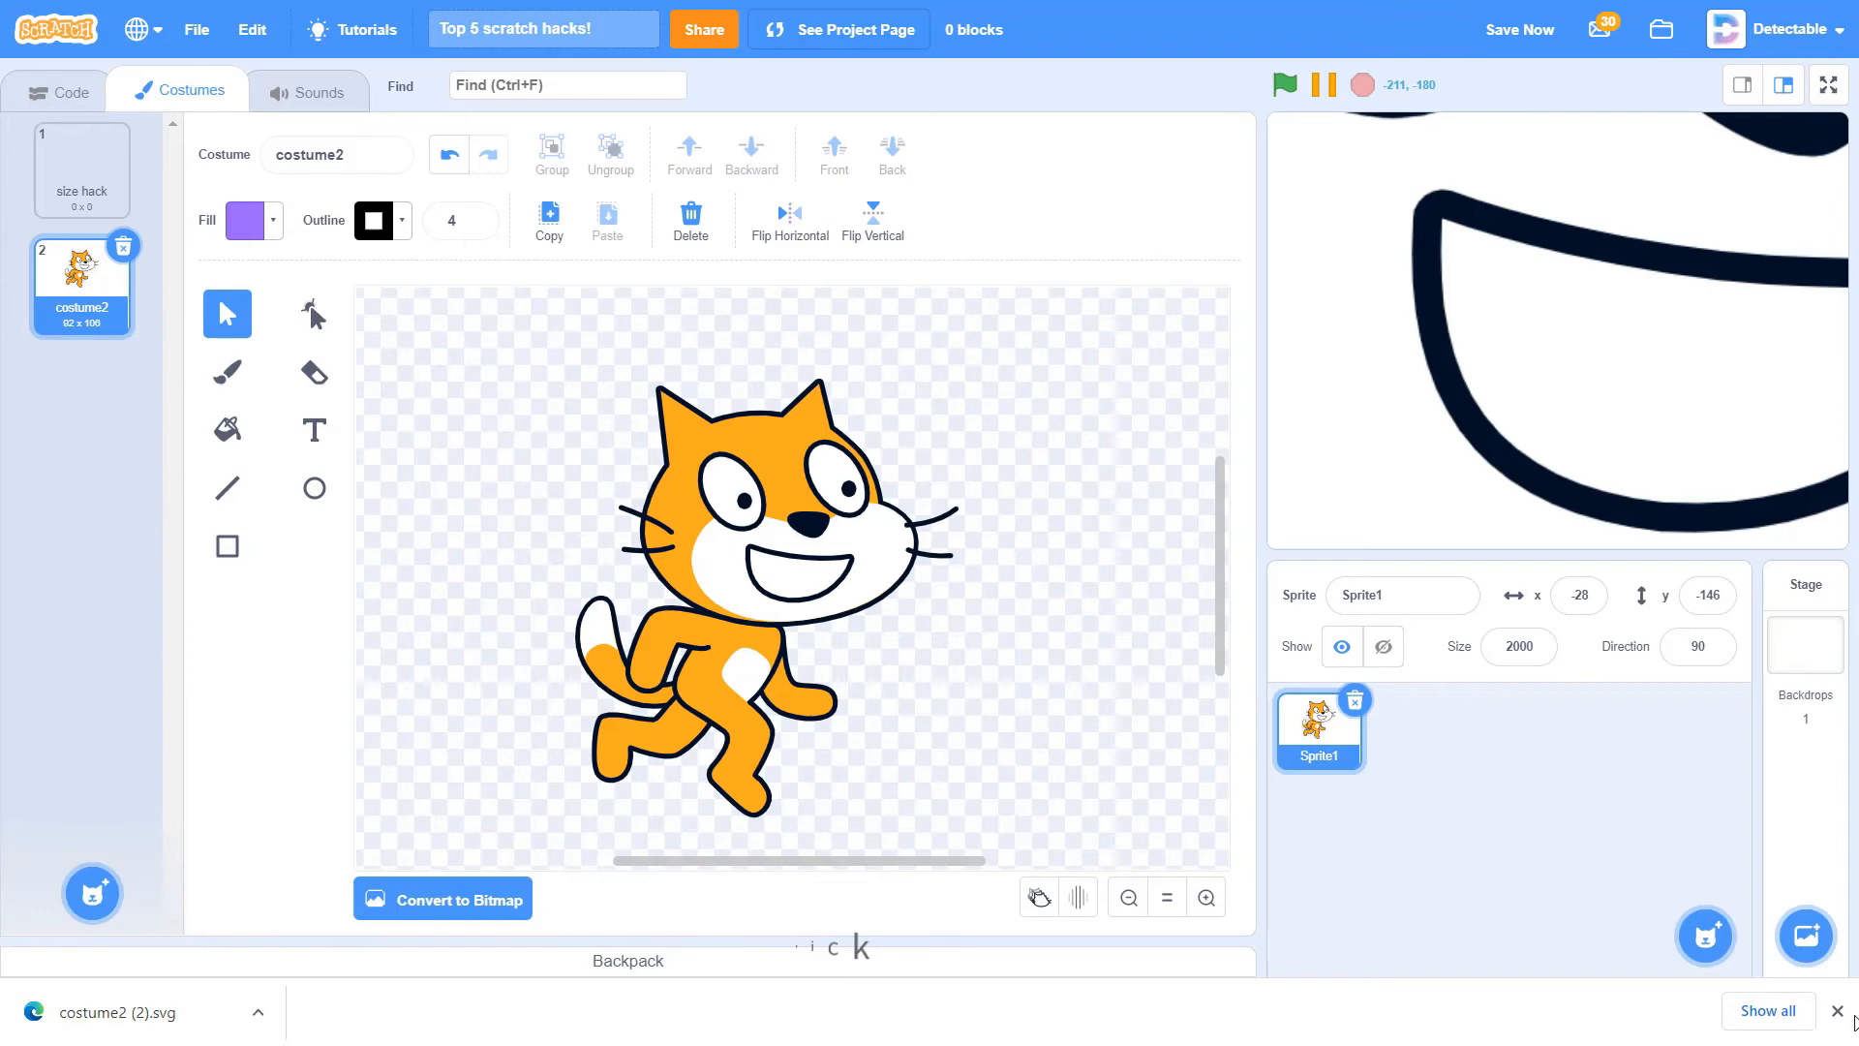
{"action": "left_click", "coordinate": [1839, 1011]}
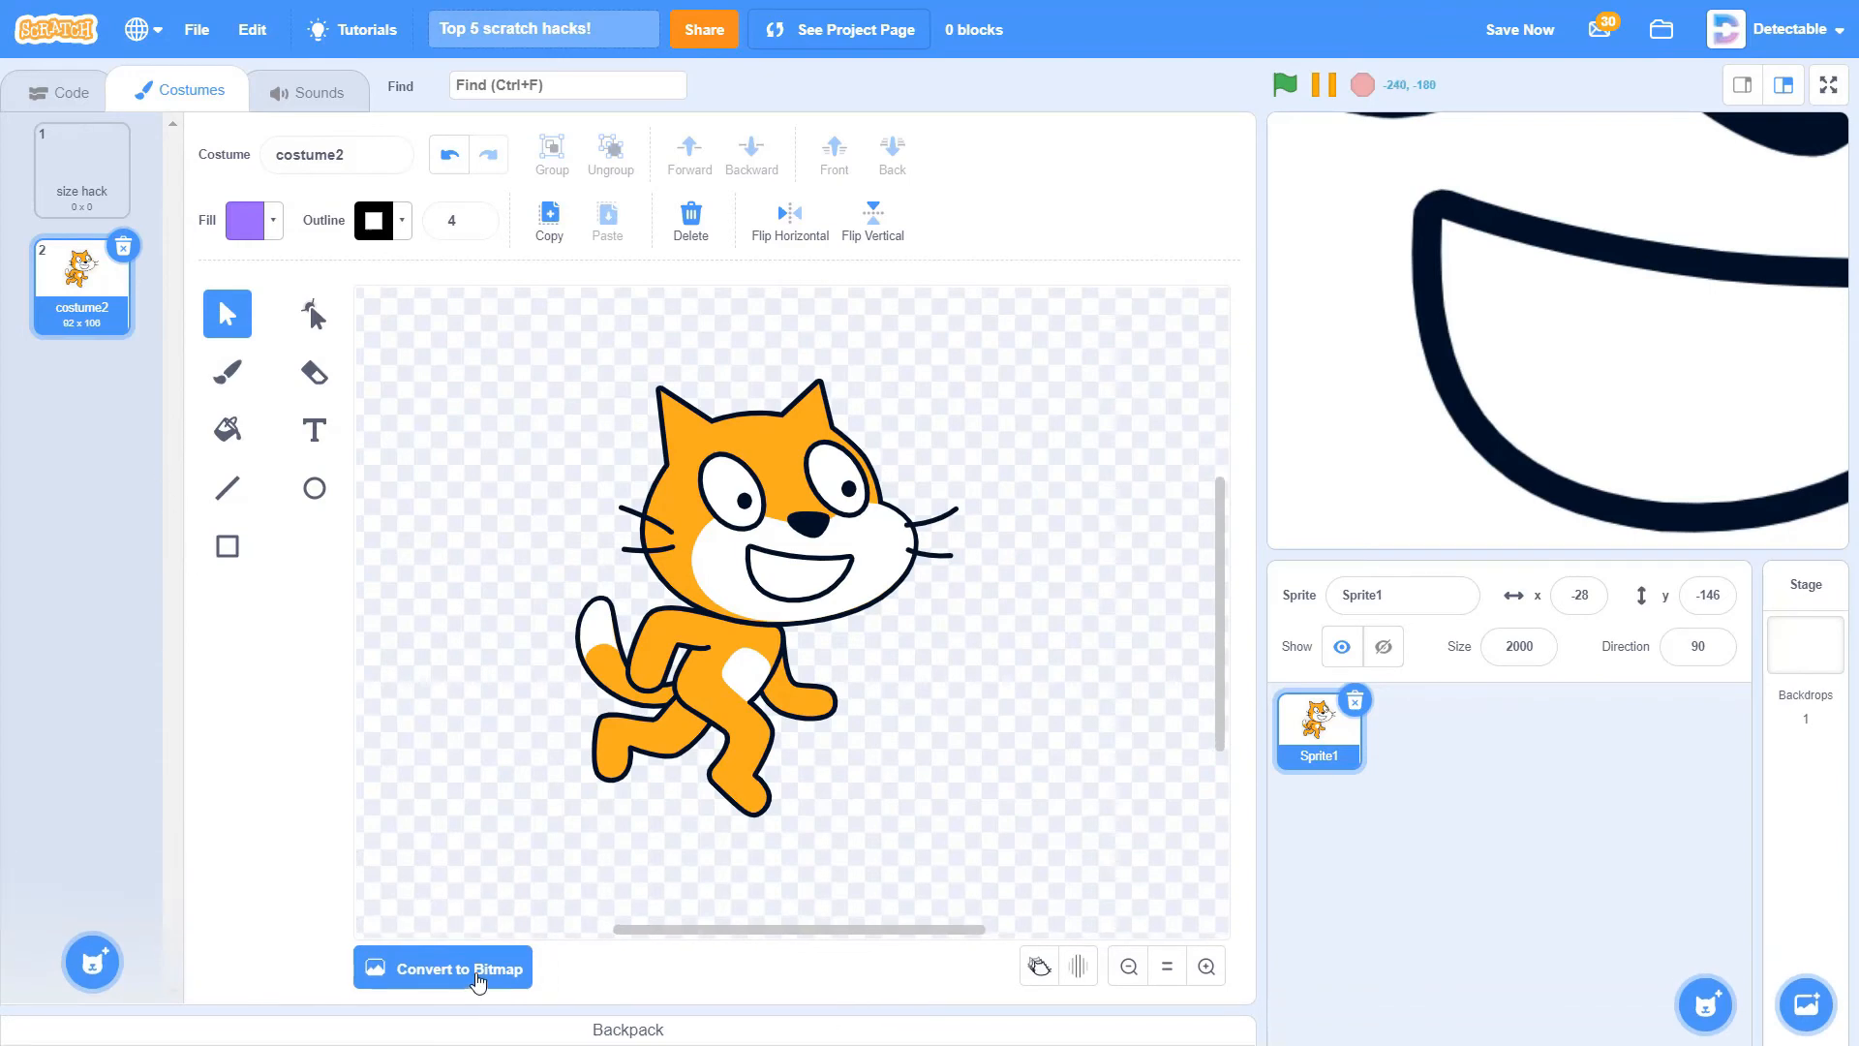
Convert costume2 to a bitmap and export it again as a PNG
{"action": "left_click", "coordinate": [473, 969]}
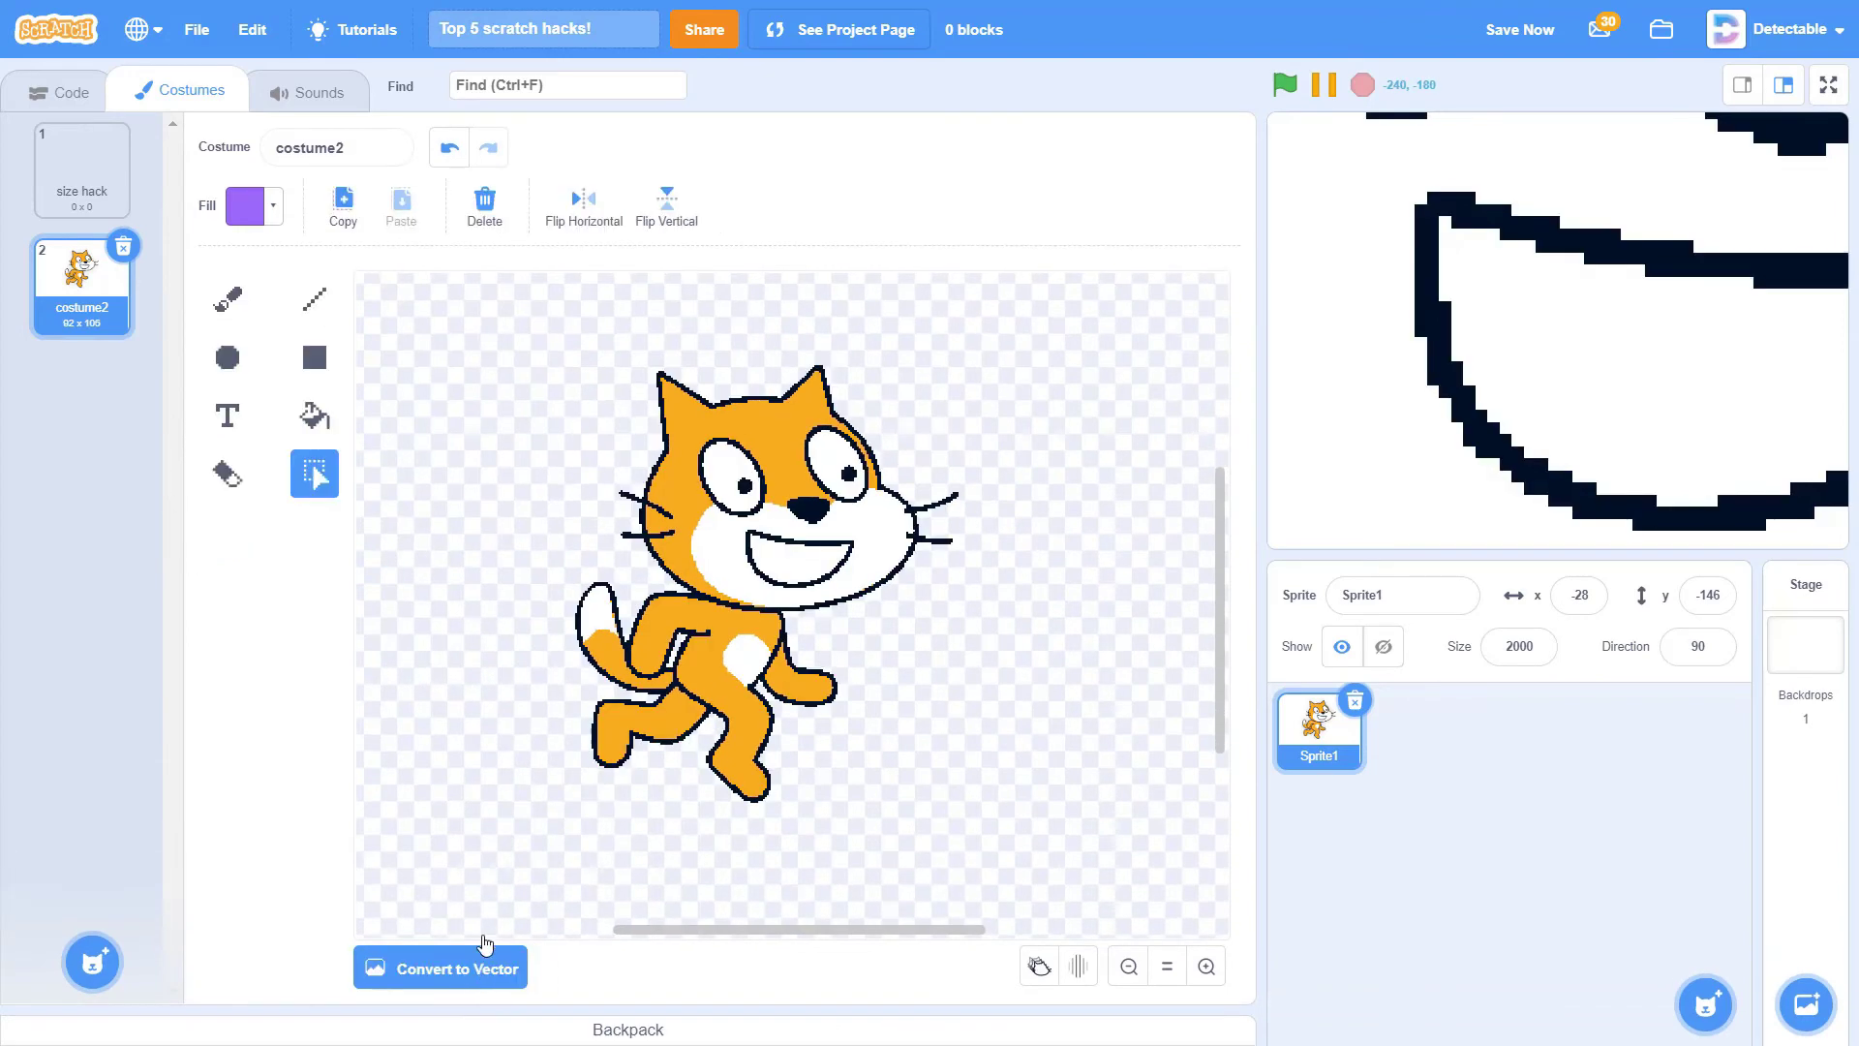
{"action": "right_click", "coordinate": [65, 313]}
{"action": "left_click", "coordinate": [90, 373]}
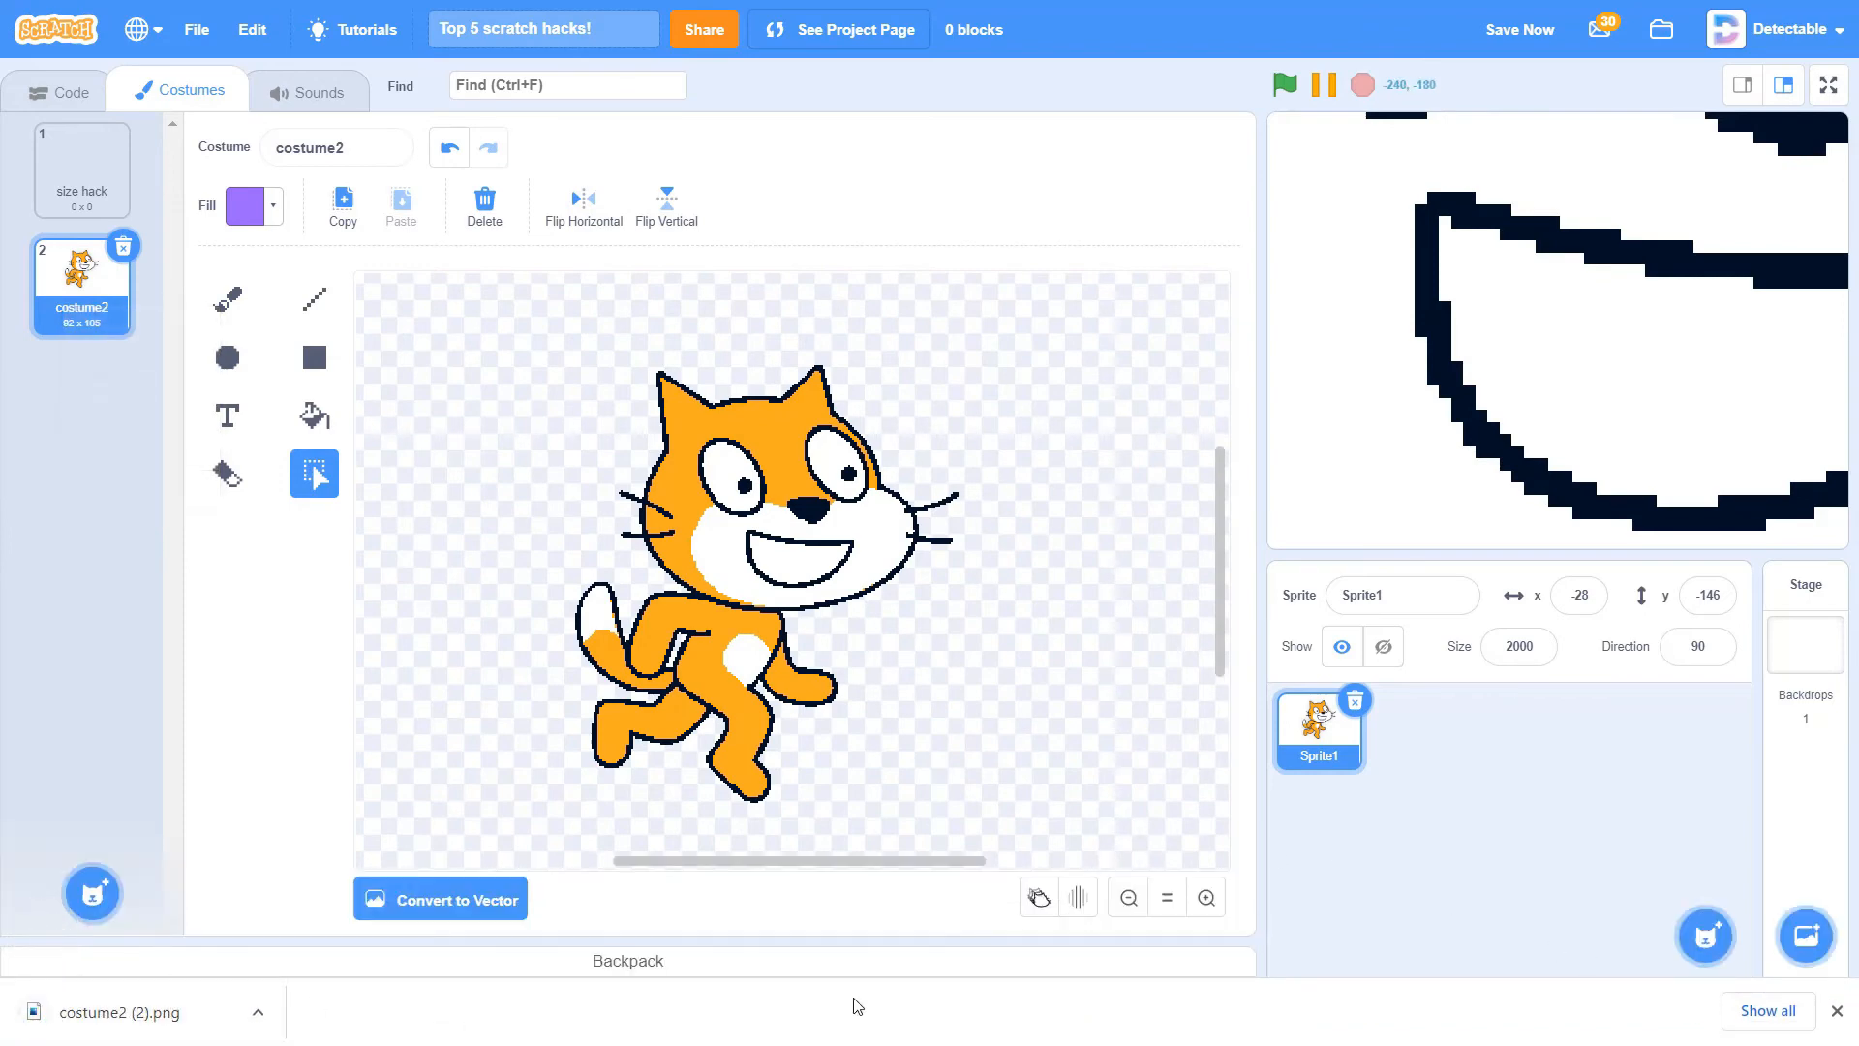
{"action": "left_click", "coordinate": [1840, 1012]}
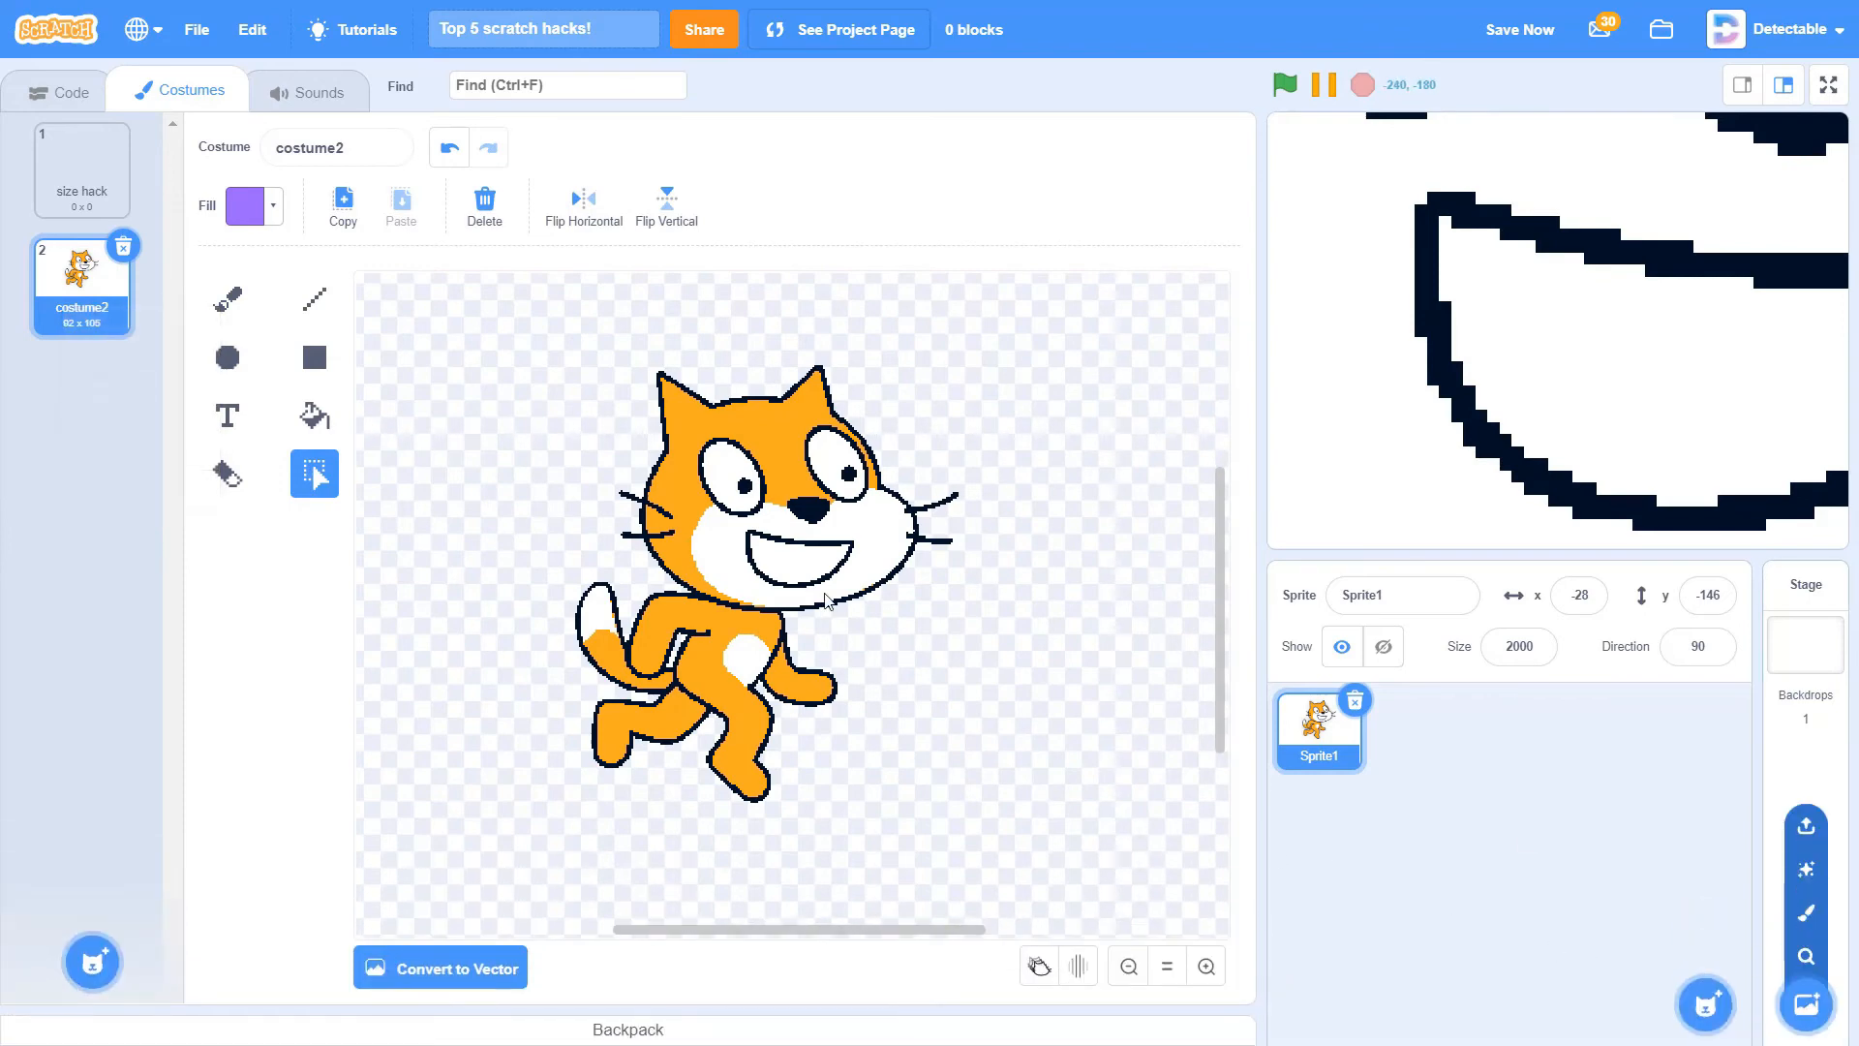
Return to Sprite1's code and save the project with Ctrl+S
{"action": "left_click", "coordinate": [70, 92]}
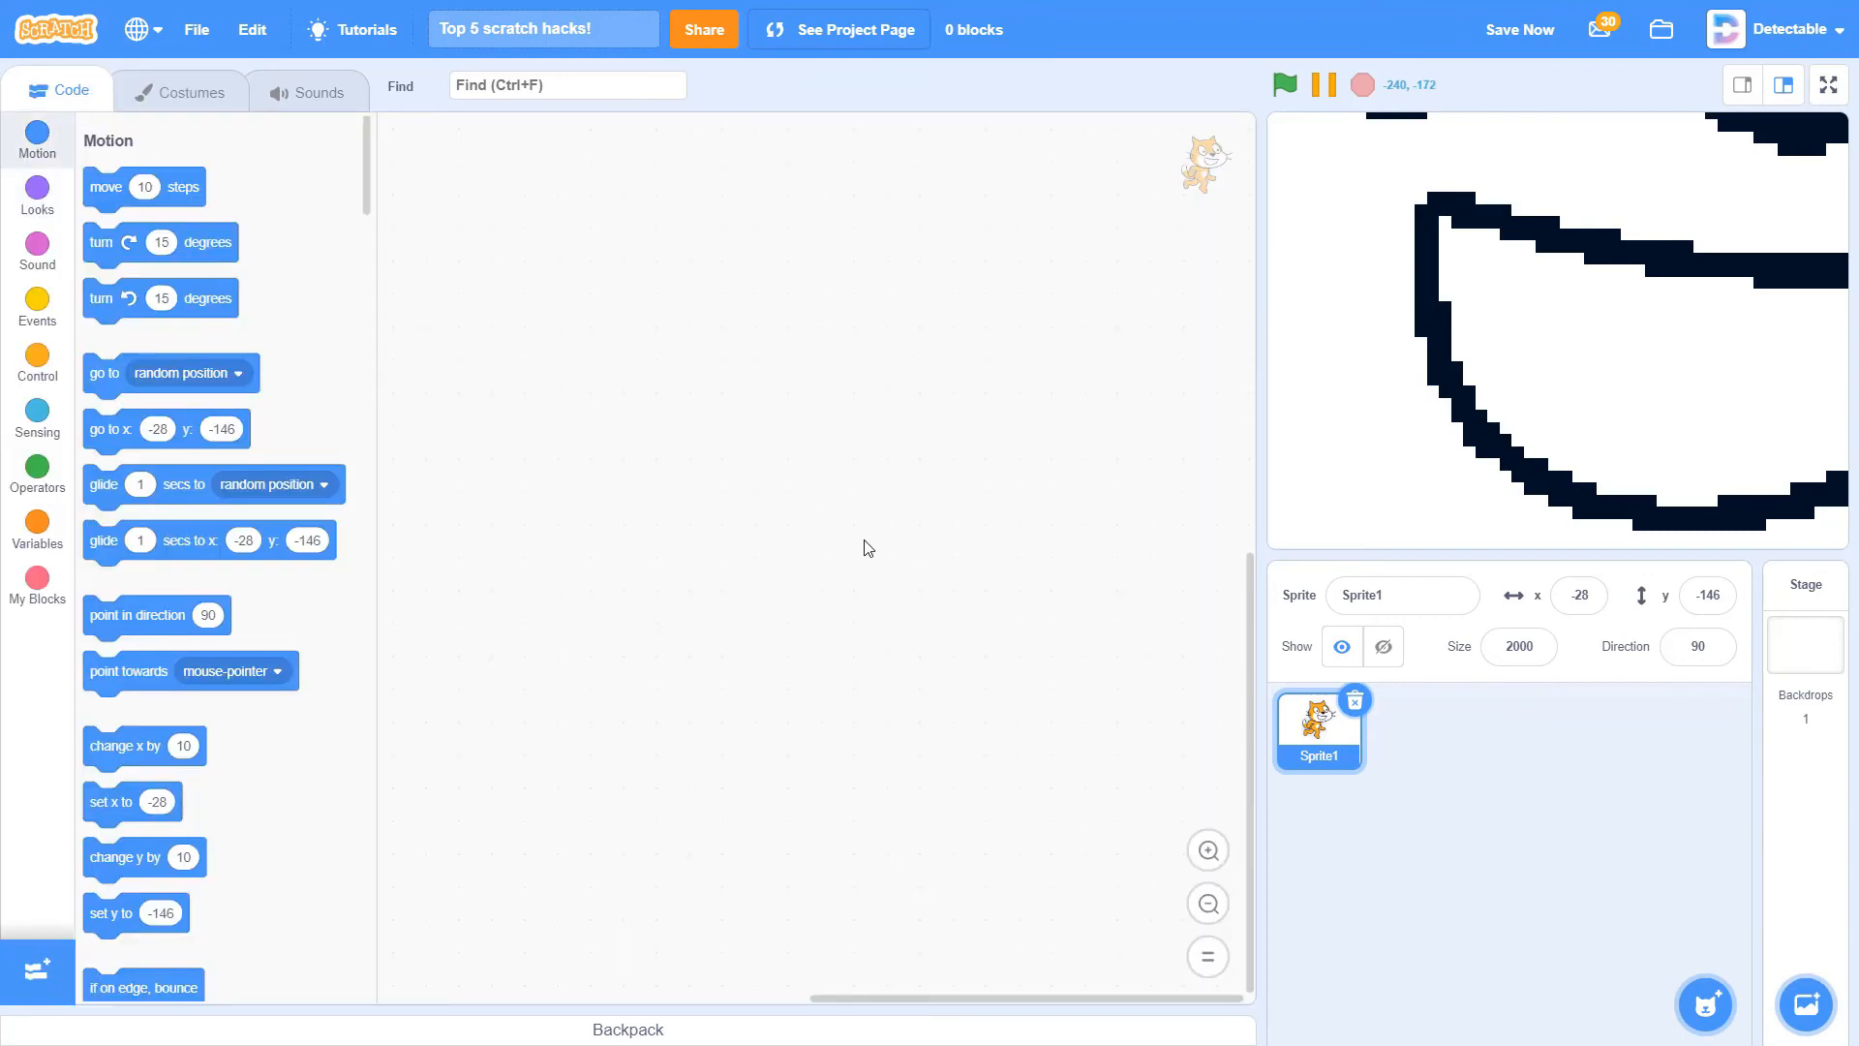
{"action": "key", "text": "ctrl+s"}
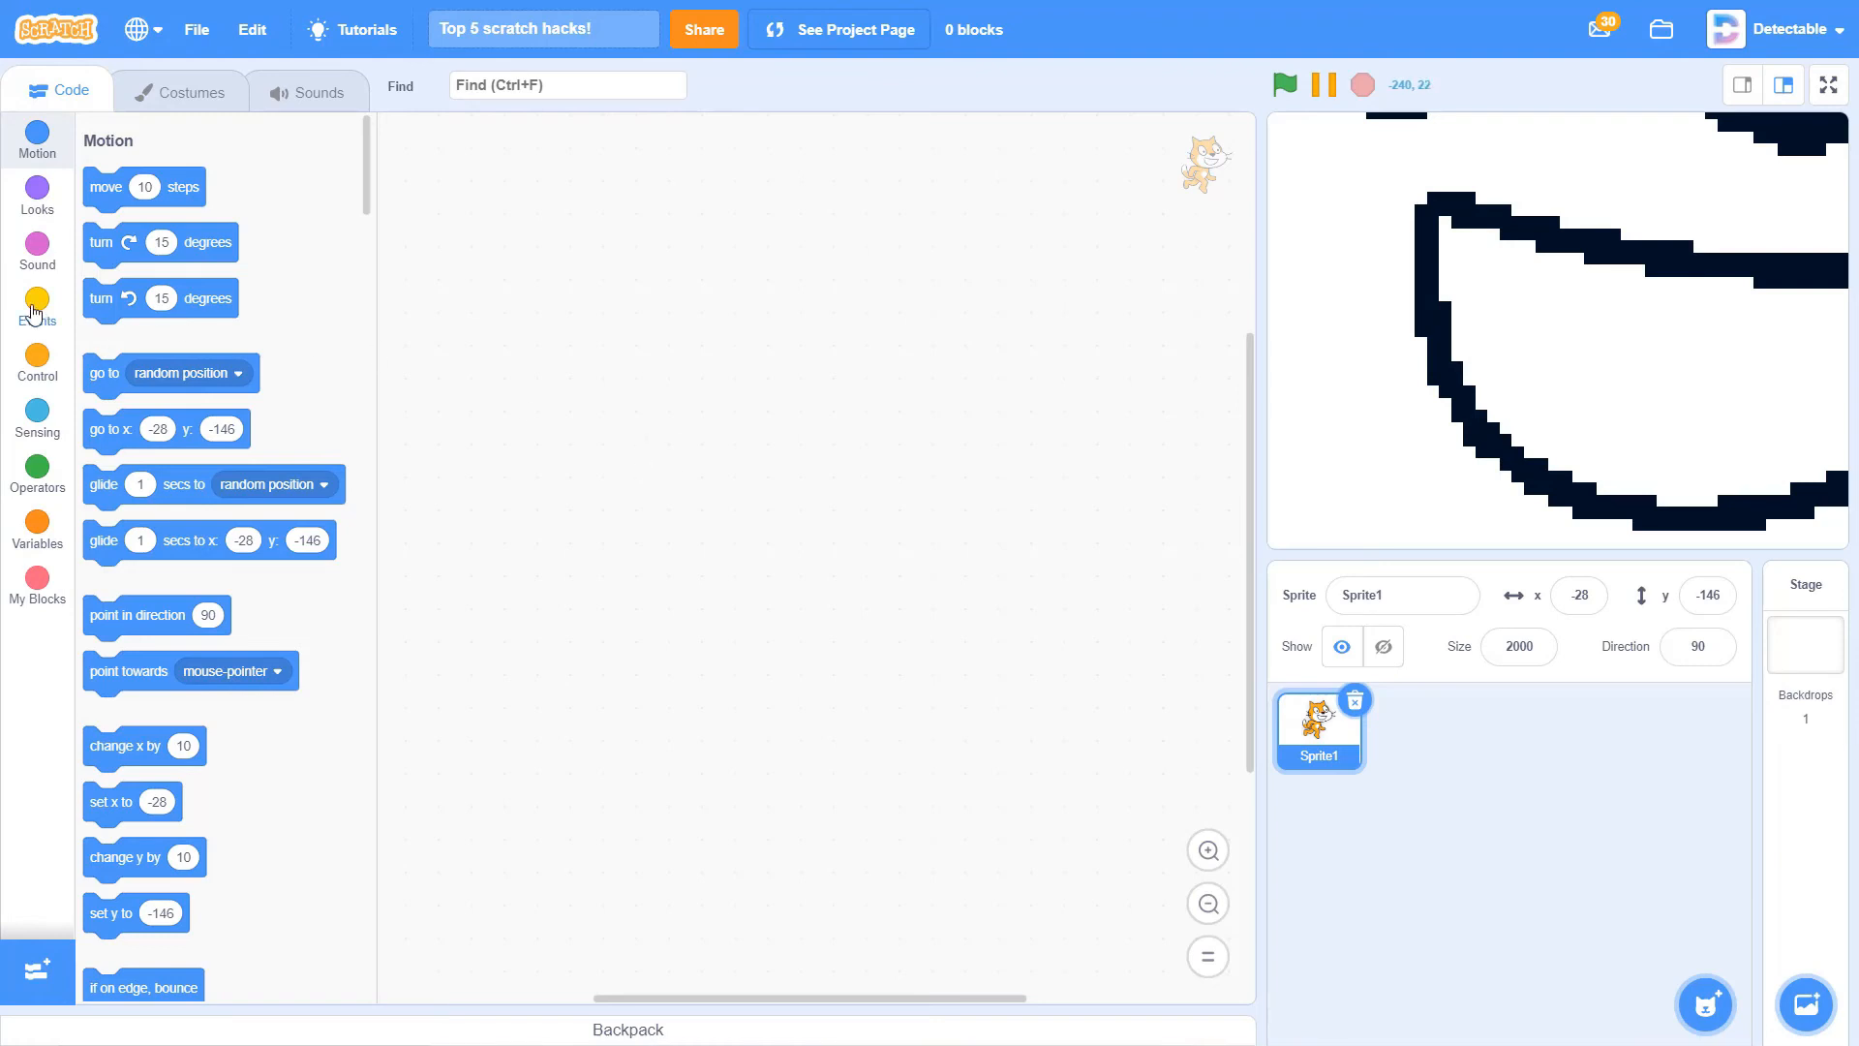
Start a green-flag script with a wait, a repeat loop and a go to x y block inside it
{"action": "left_click", "coordinate": [37, 309]}
{"action": "left_click_drag", "start_coordinate": [142, 202], "coordinate": [614, 278]}
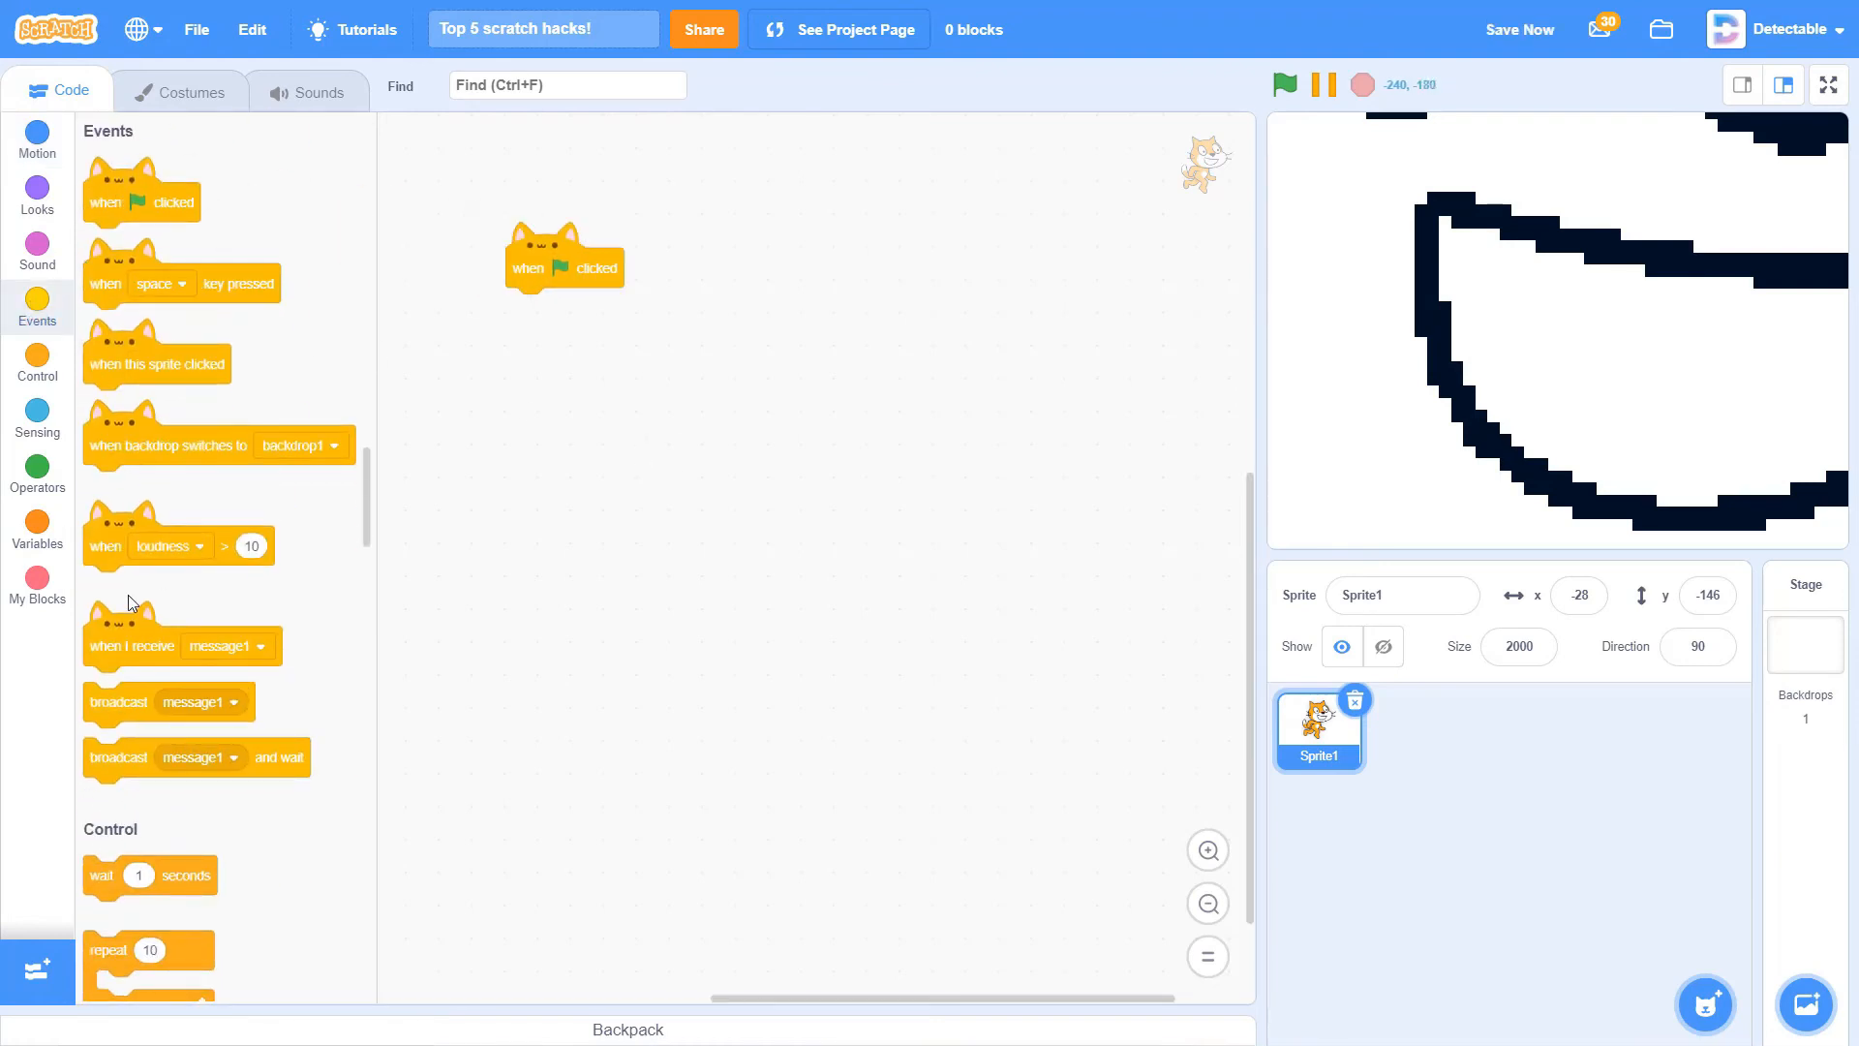
{"action": "scroll", "coordinate": [160, 817], "scroll_direction": "down", "scroll_amount": 3}
{"action": "left_click_drag", "start_coordinate": [116, 524], "coordinate": [537, 308]}
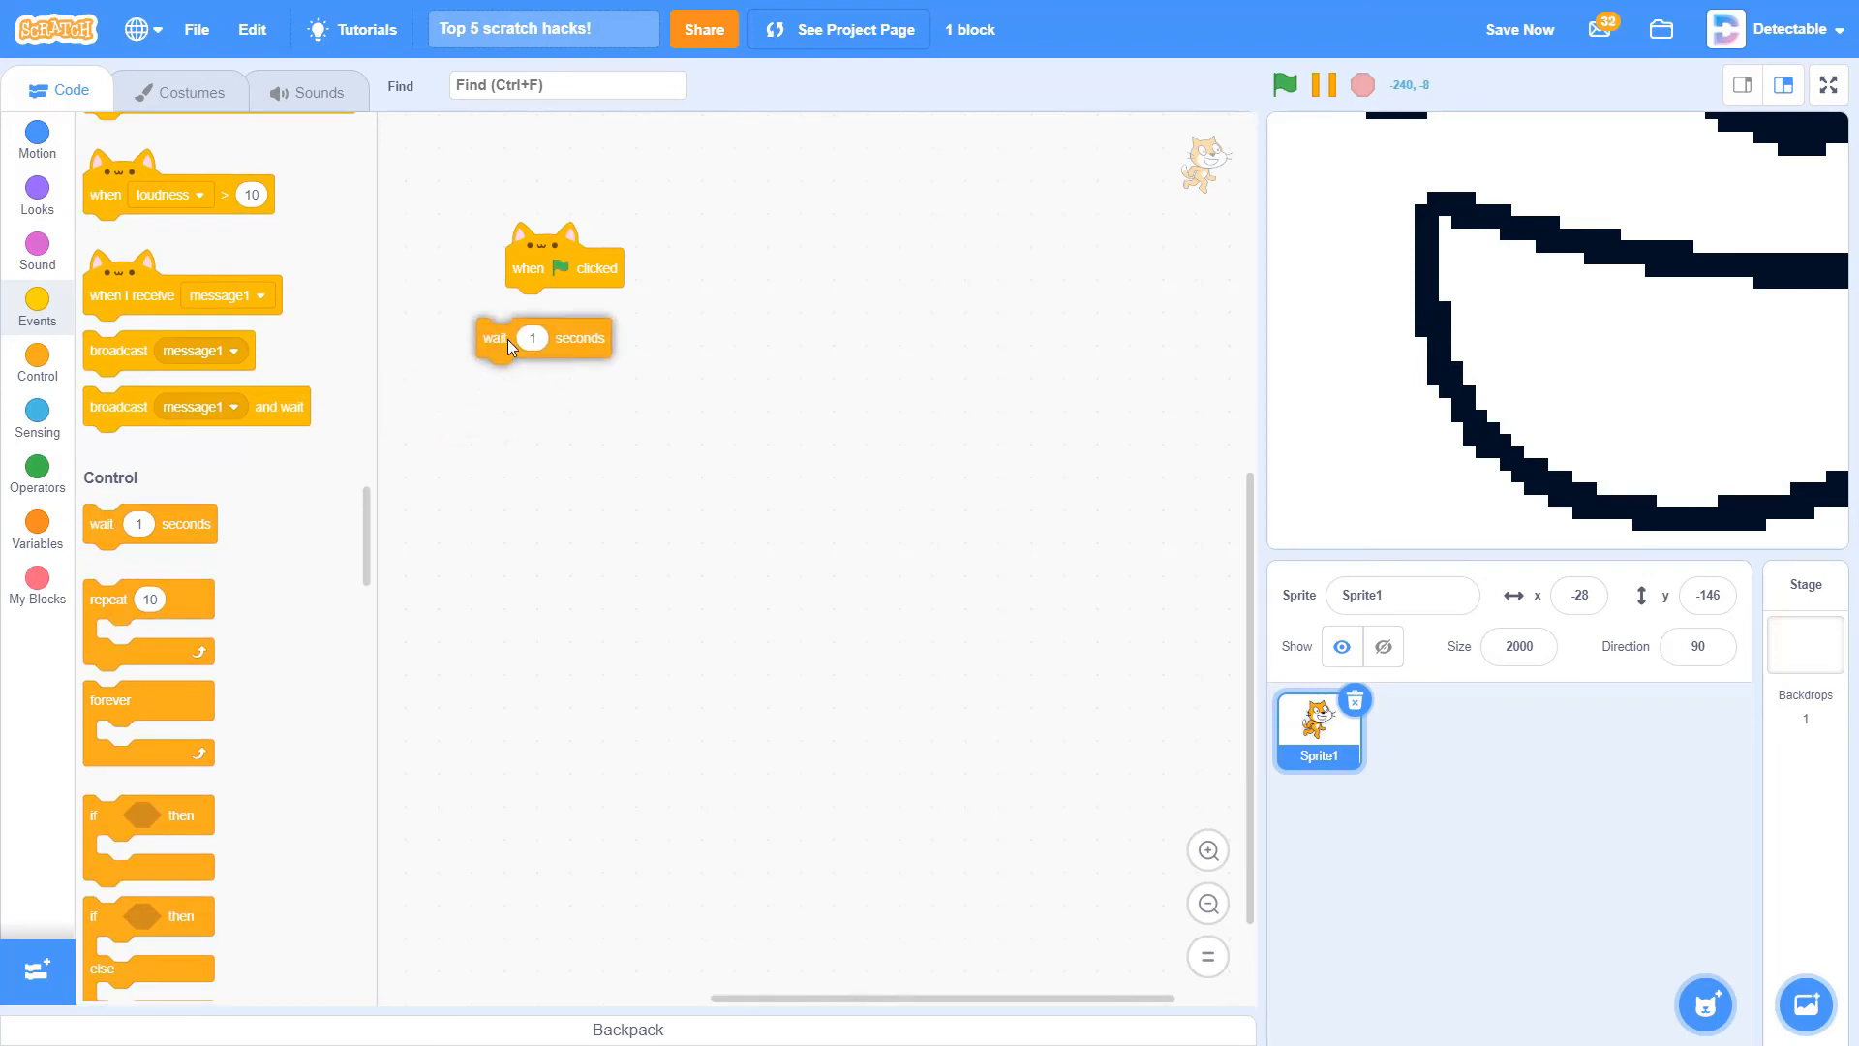
{"action": "left_click_drag", "start_coordinate": [105, 599], "coordinate": [537, 349]}
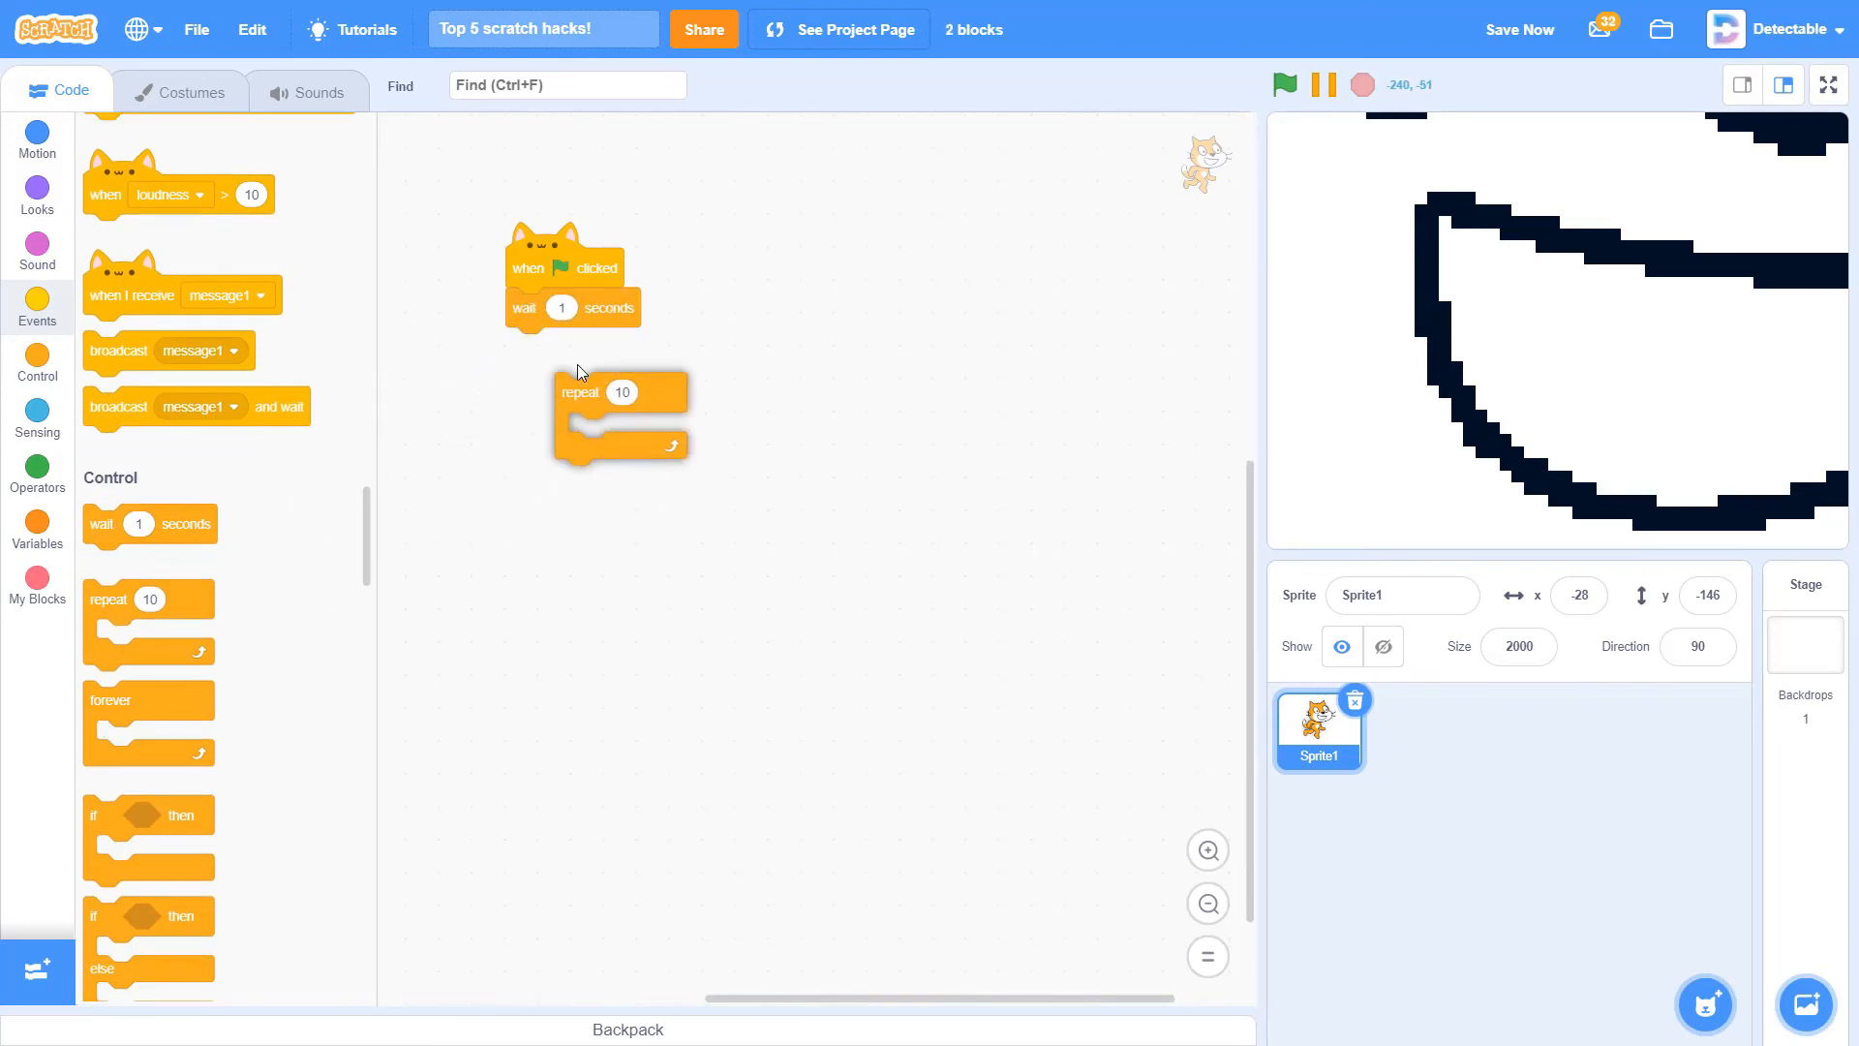
{"action": "left_click", "coordinate": [37, 422]}
{"action": "left_click", "coordinate": [37, 142]}
{"action": "left_click_drag", "start_coordinate": [109, 418], "coordinate": [552, 388]}
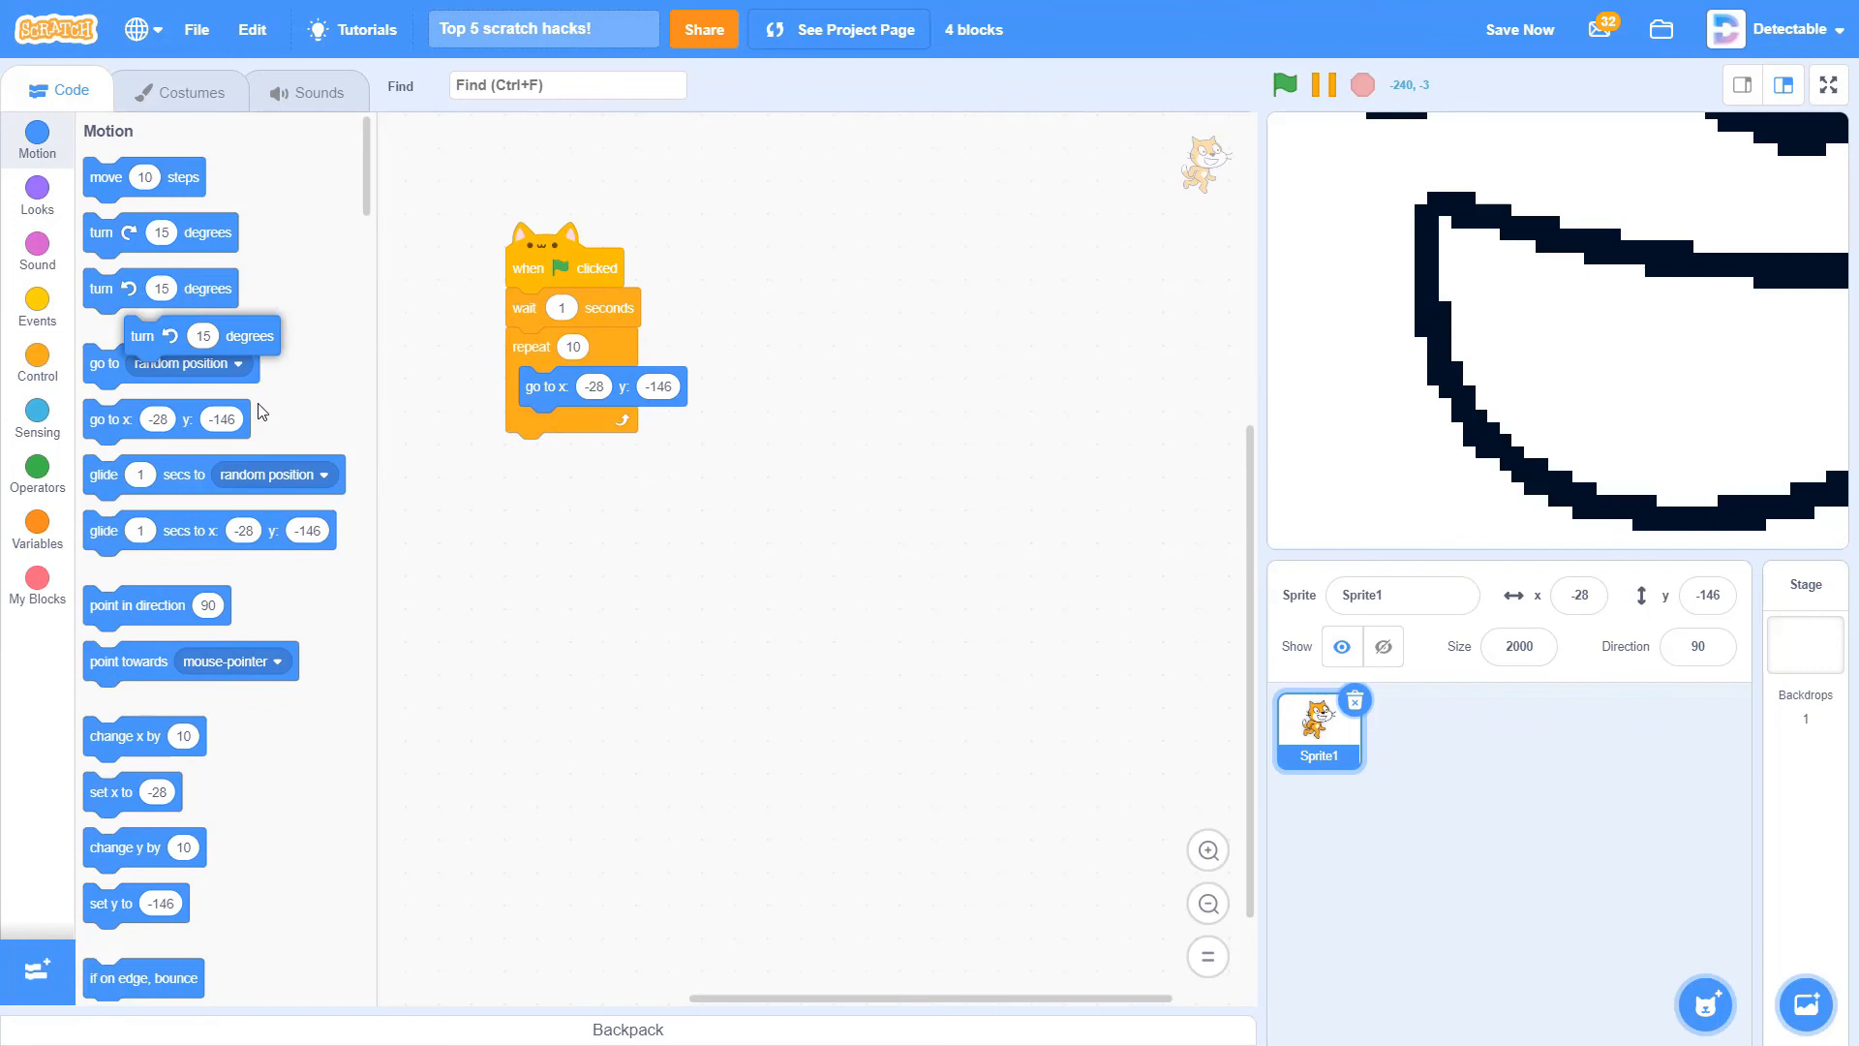
Add turn, change x by and set x to blocks, then edit the wait to 1 second and repeat count to 3
{"action": "left_click_drag", "start_coordinate": [102, 233], "coordinate": [525, 453]}
{"action": "left_click_drag", "start_coordinate": [109, 735], "coordinate": [541, 491]}
{"action": "left_click_drag", "start_coordinate": [102, 792], "coordinate": [531, 530]}
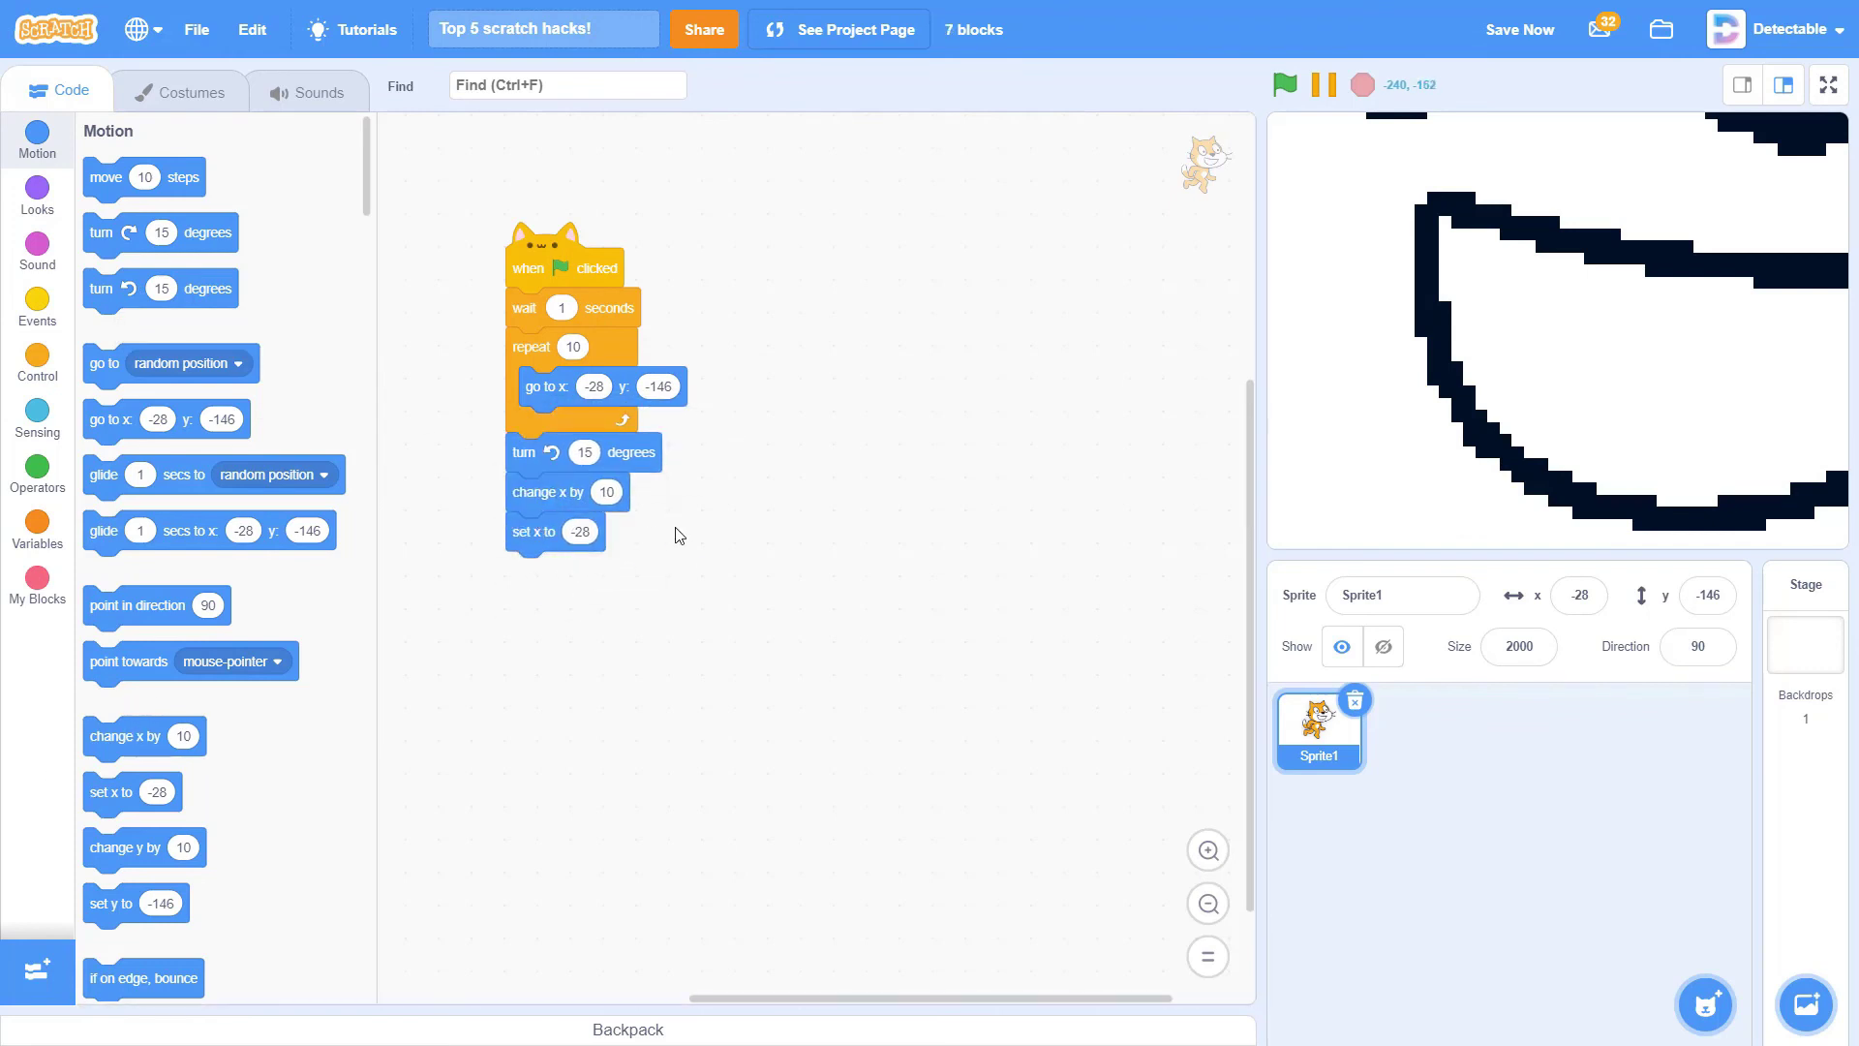
{"action": "left_click", "coordinate": [562, 307]}
{"action": "type", "text": "3"}
{"action": "left_click", "coordinate": [574, 346]}
{"action": "type", "text": "4"}
Move the turn, change x and set x blocks into the repeat loop beneath 'go to x y'
{"action": "left_click_drag", "start_coordinate": [550, 441], "coordinate": [566, 415]}
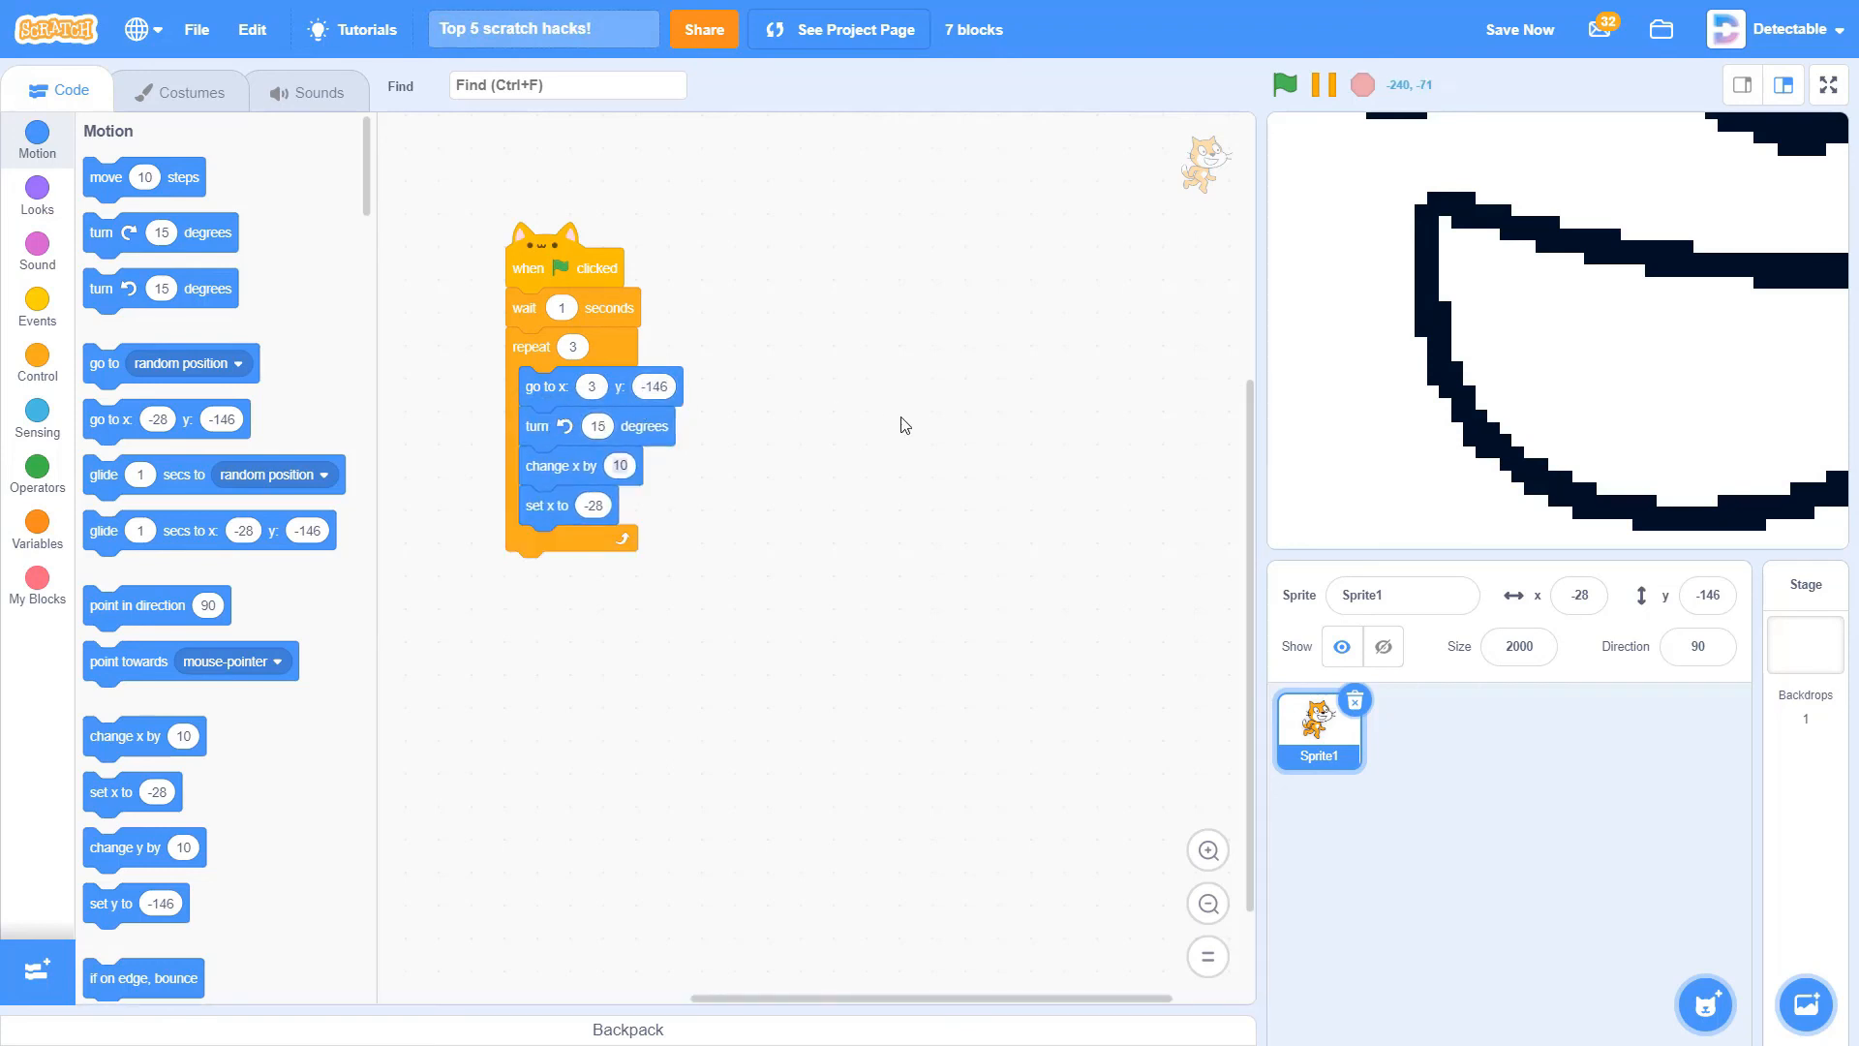